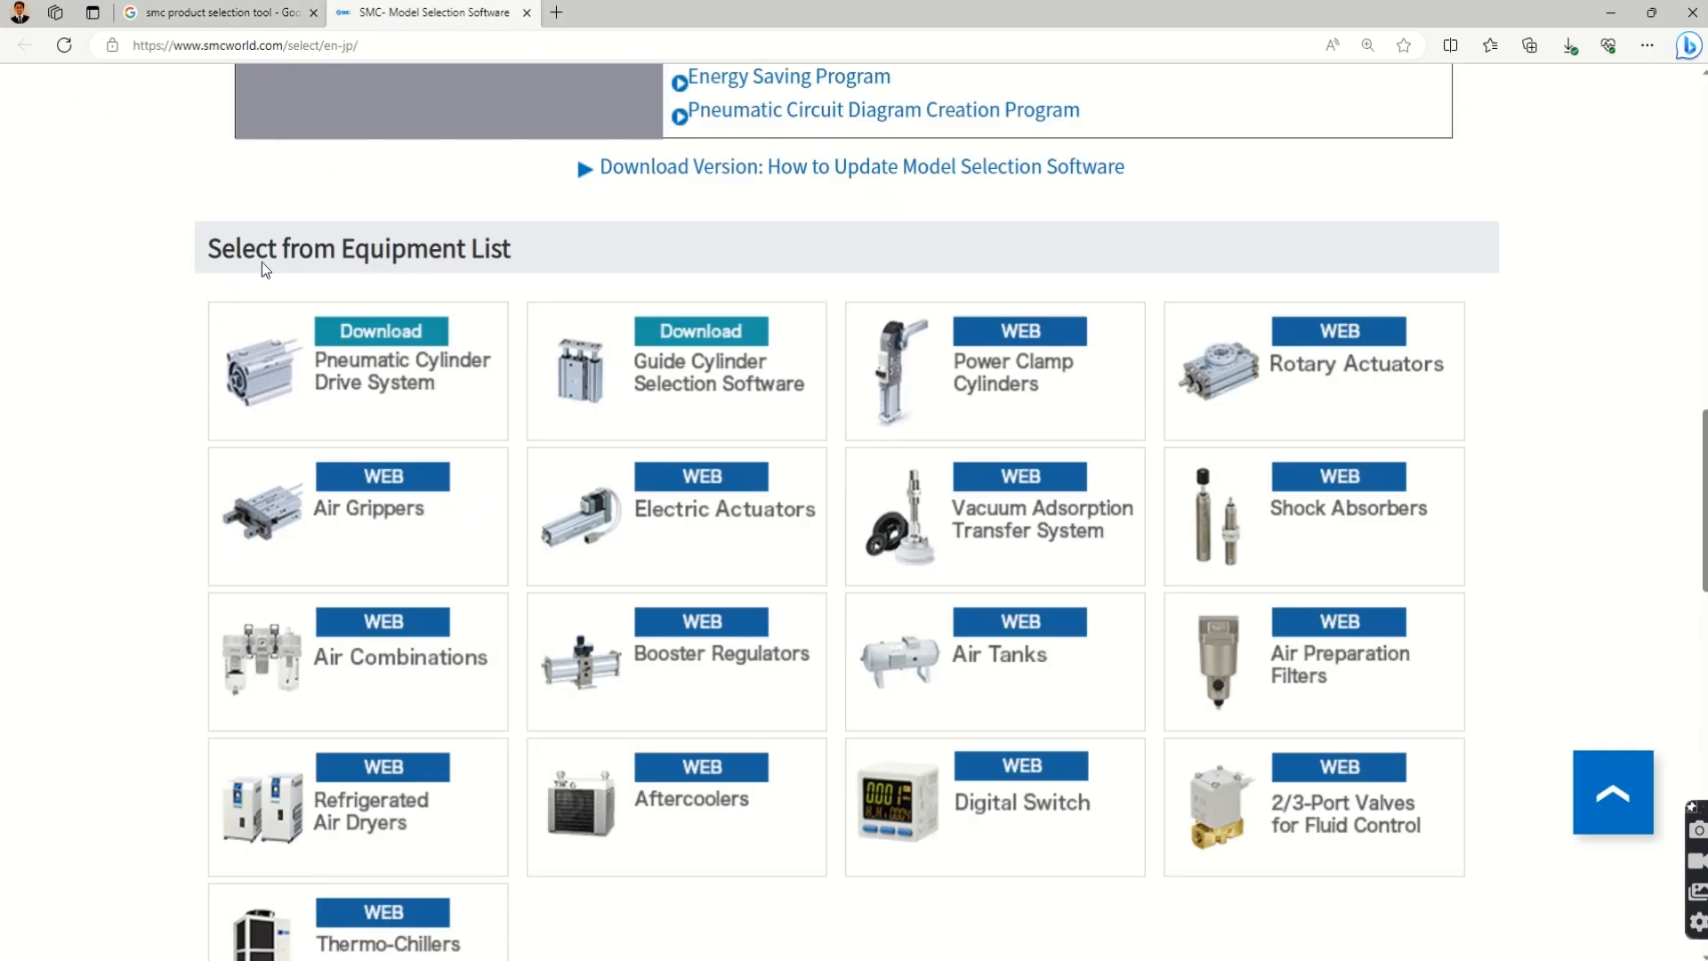
# Step: Look through the Model Selection Software page, covering the system diagram, the equipment list and the calculation and energy saving programs
pyautogui.scroll(15, 63, 418)
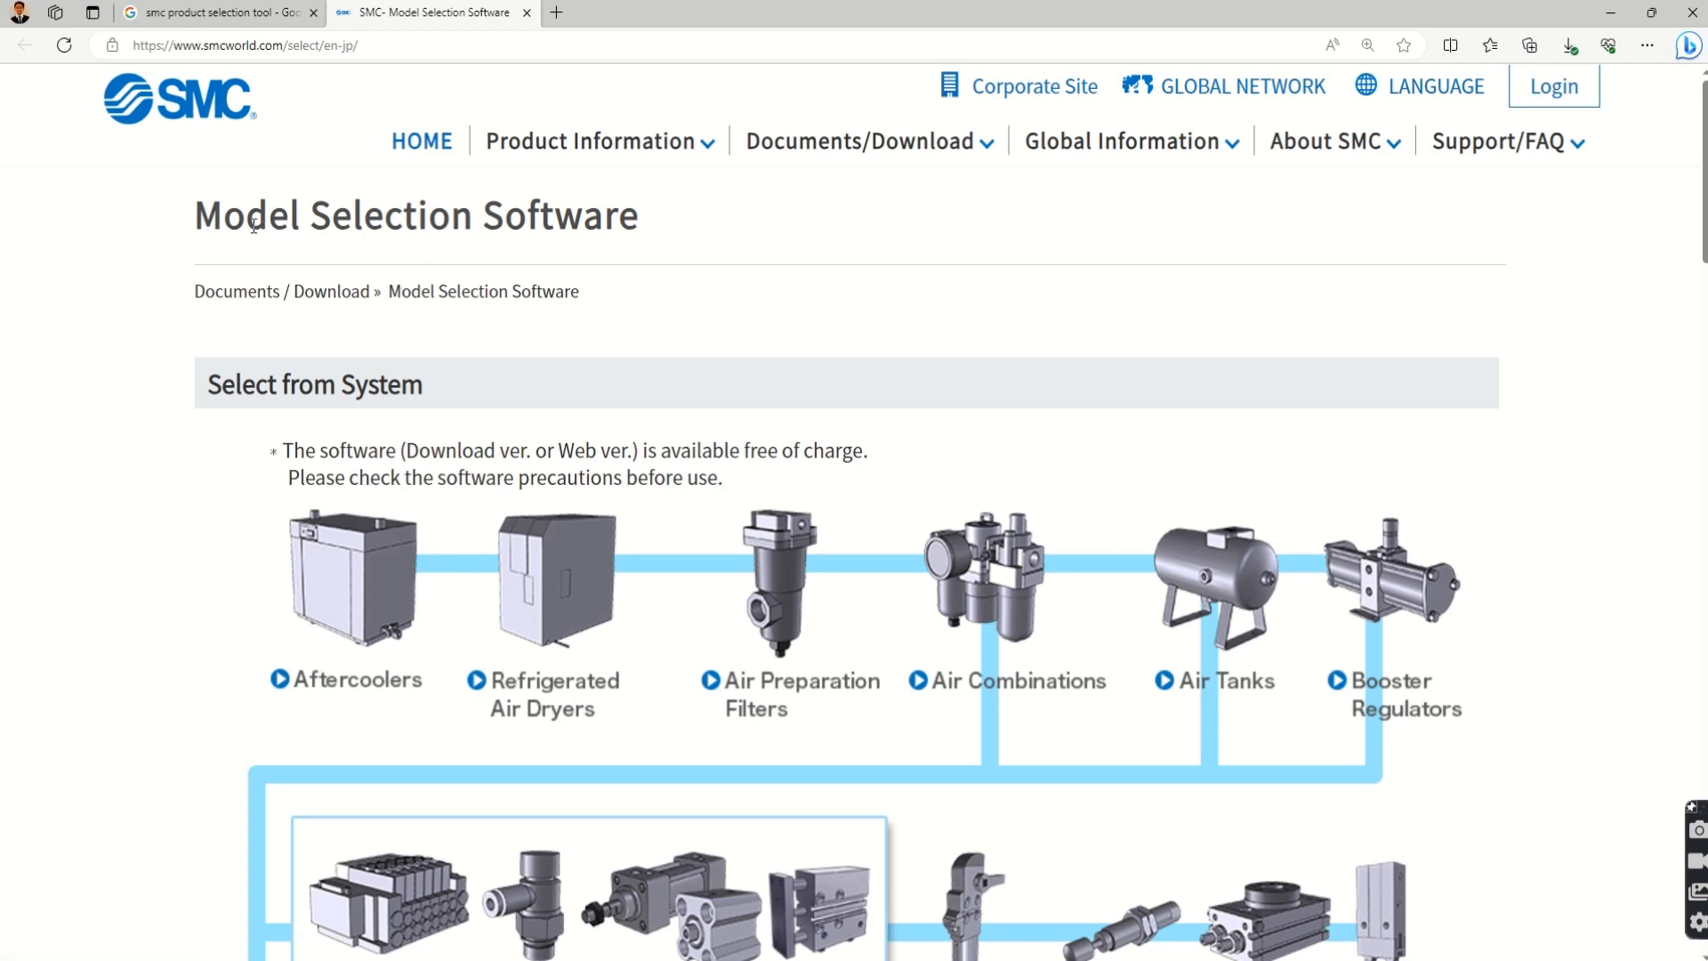
pyautogui.scroll(-8, 697, 362)
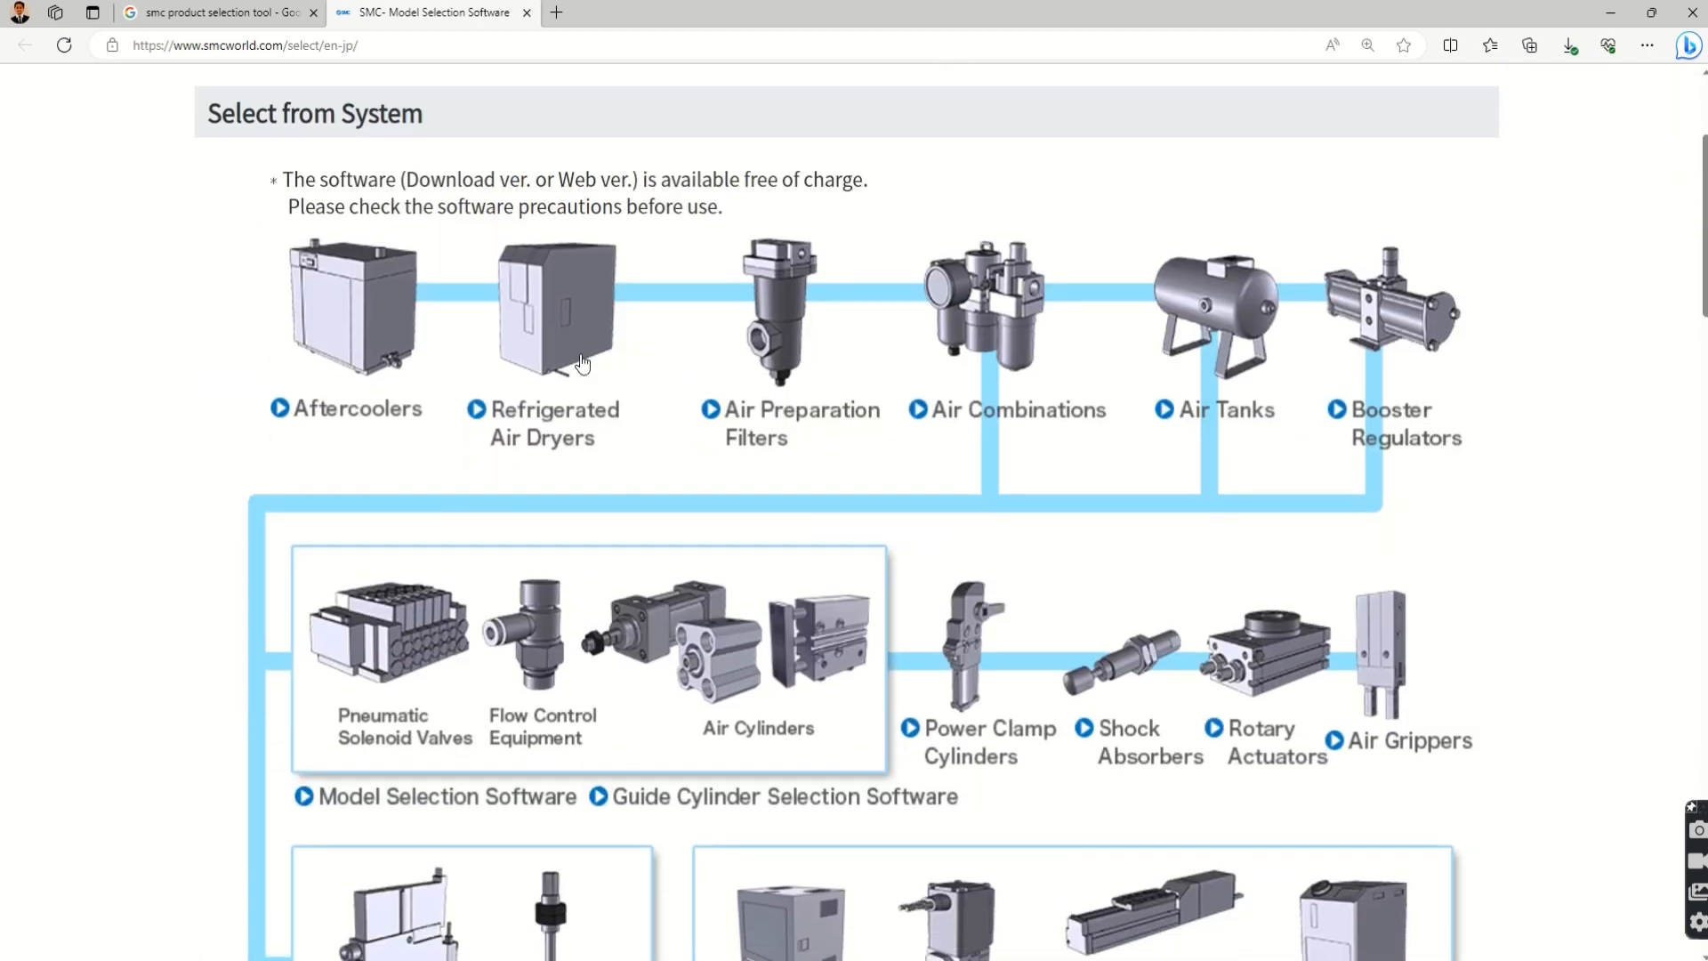
pyautogui.scroll(-10, 580, 360)
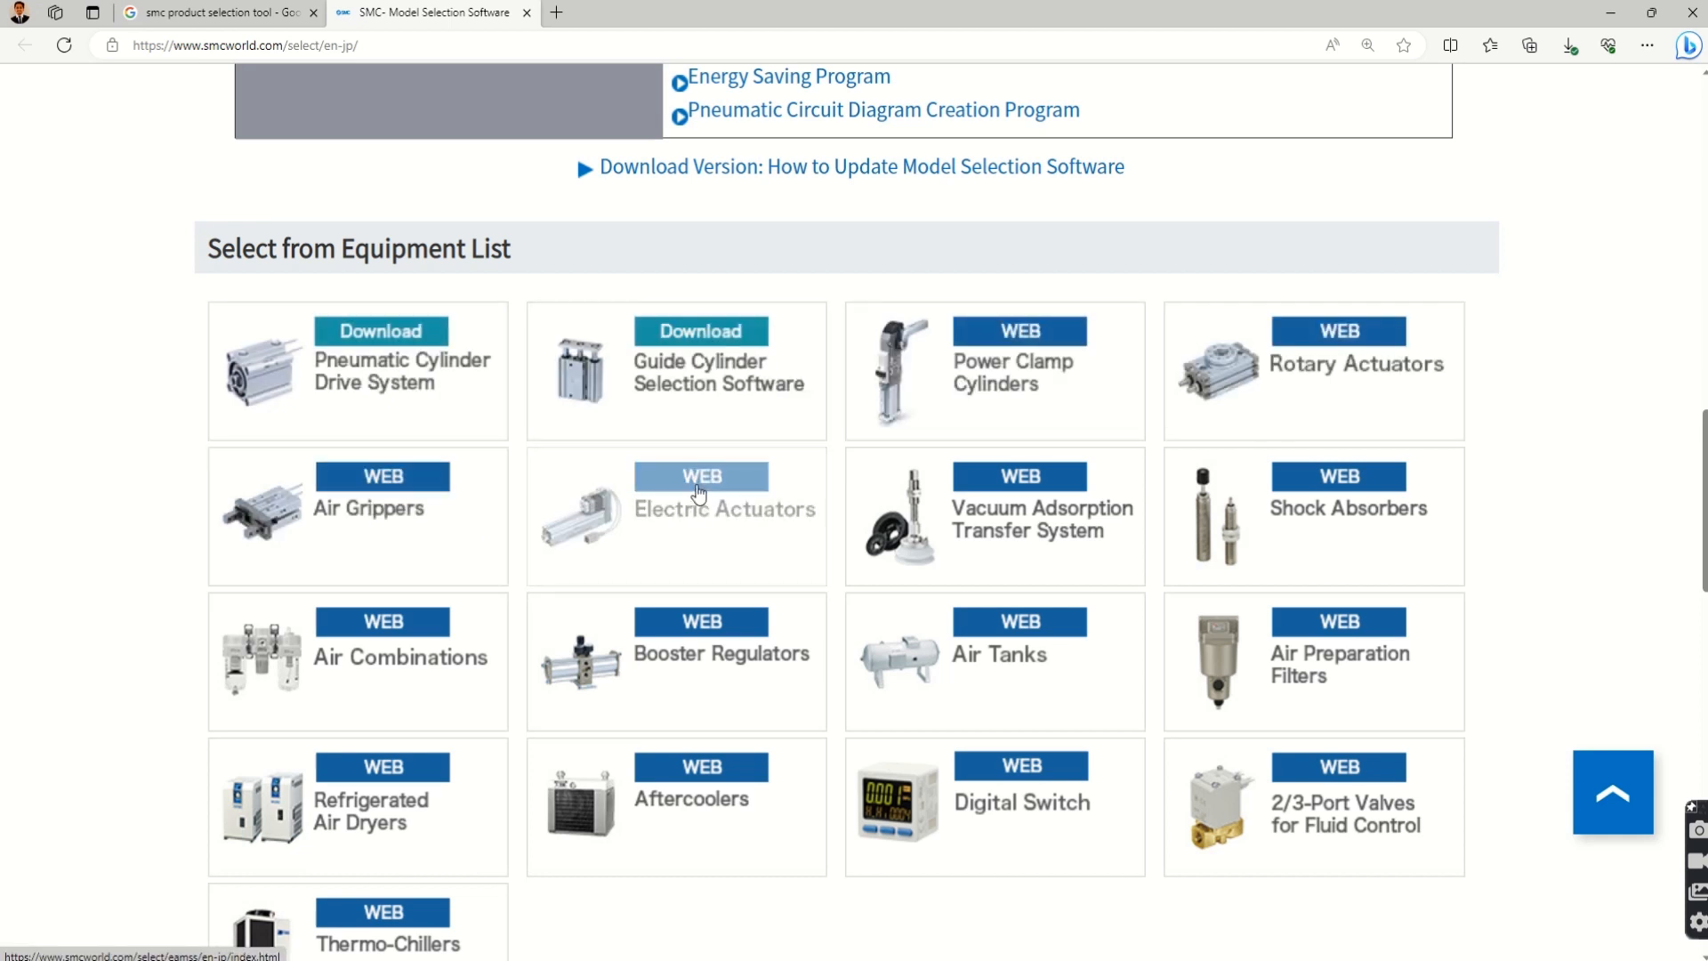
pyautogui.scroll(-2, 699, 492)
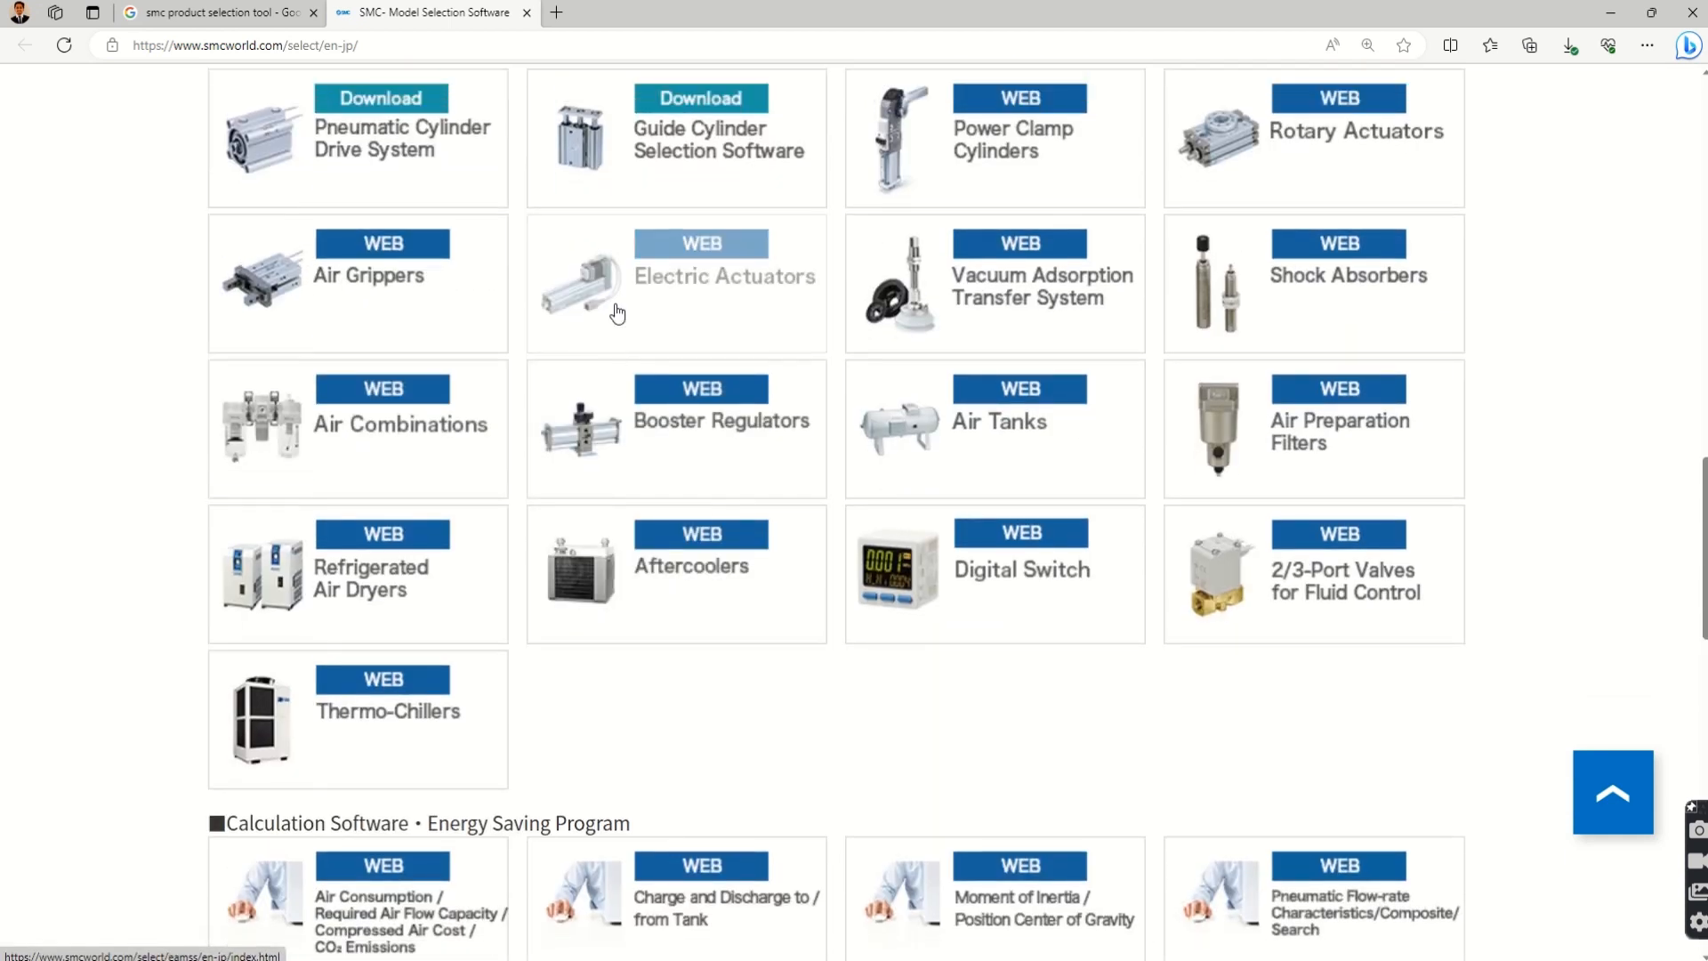
pyautogui.scroll(1, 641, 324)
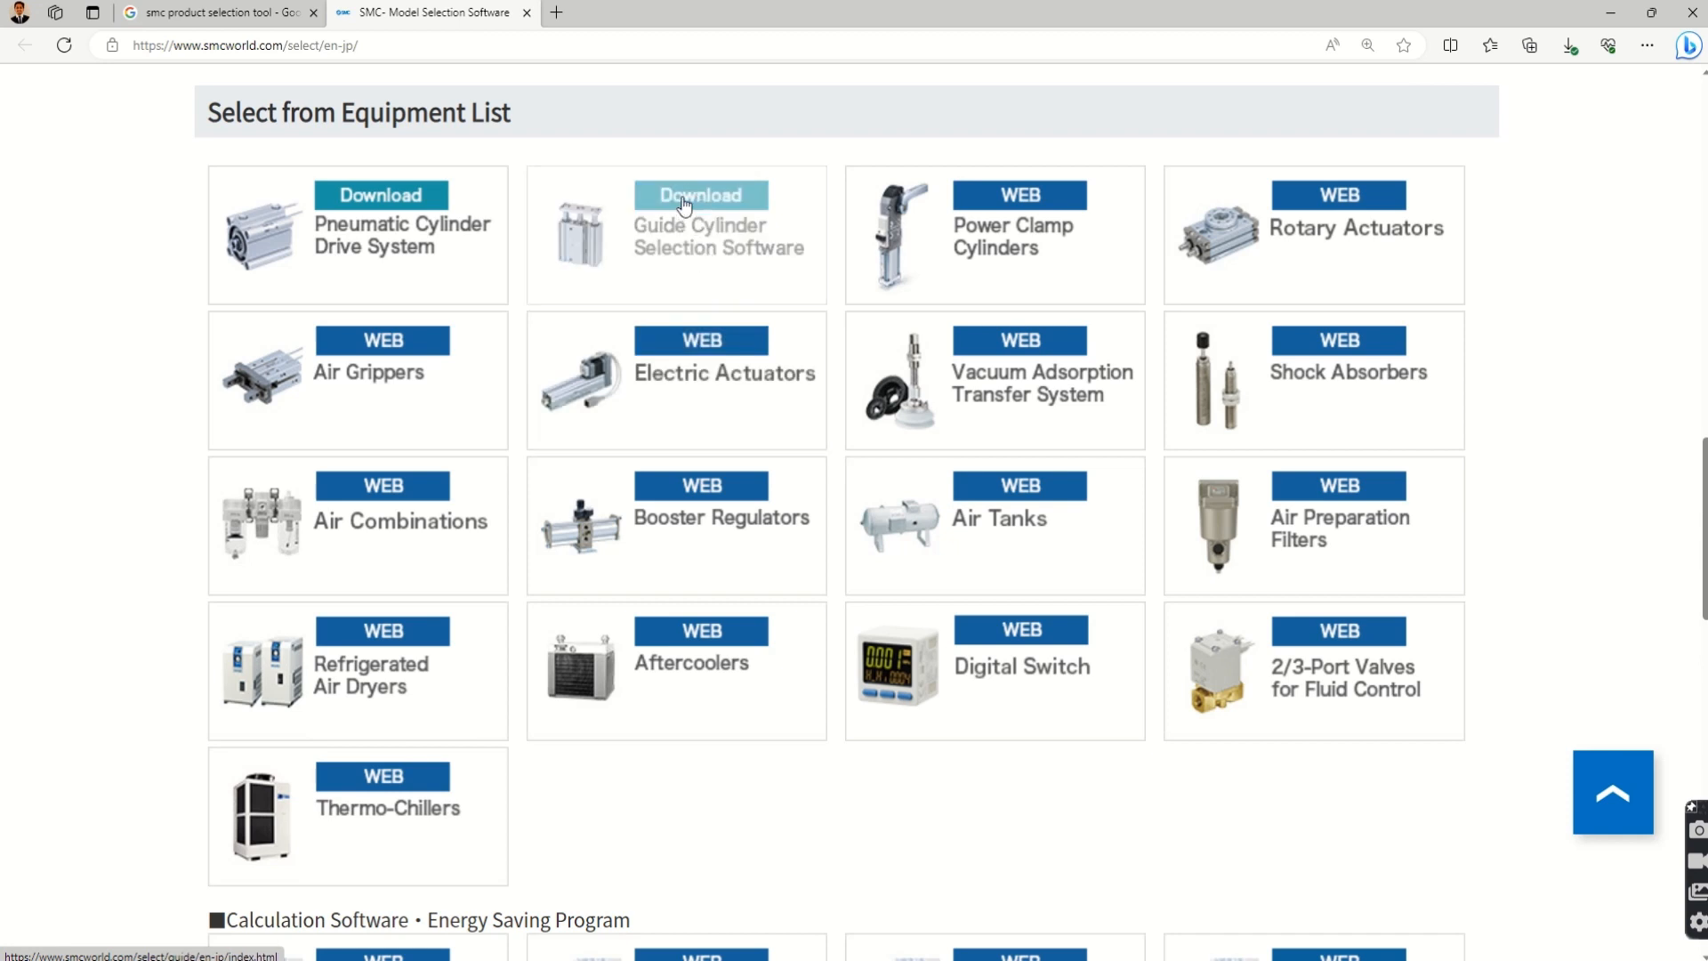
pyautogui.scroll(-5, 682, 397)
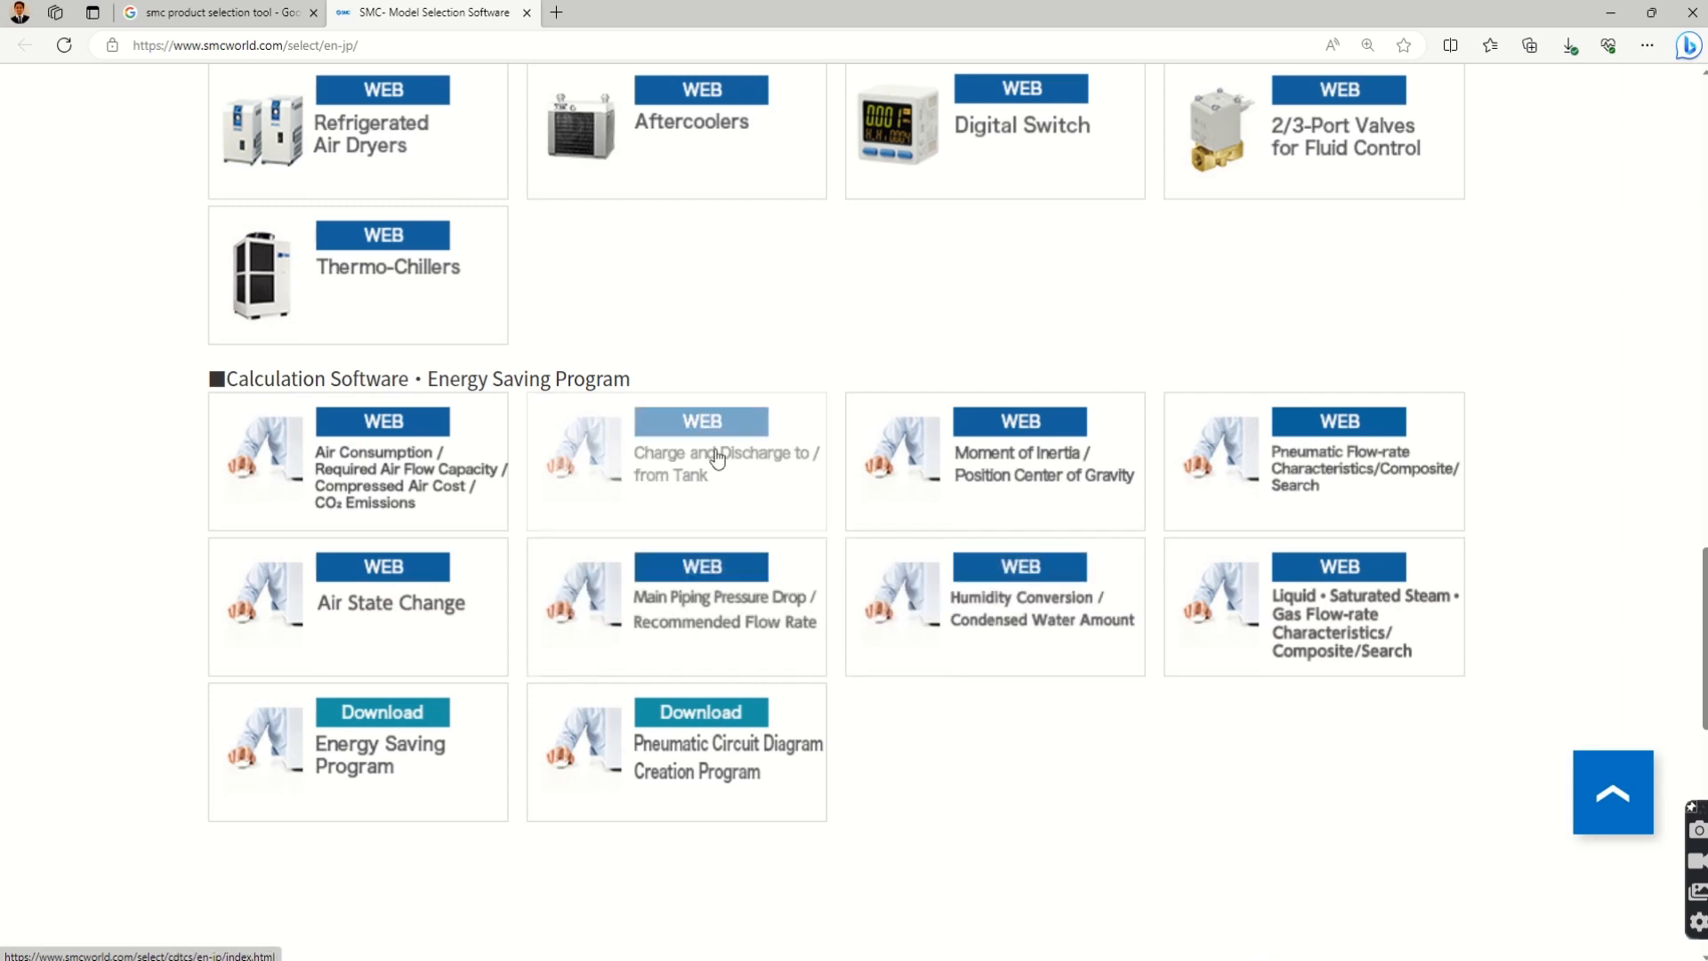
pyautogui.scroll(-2, 787, 469)
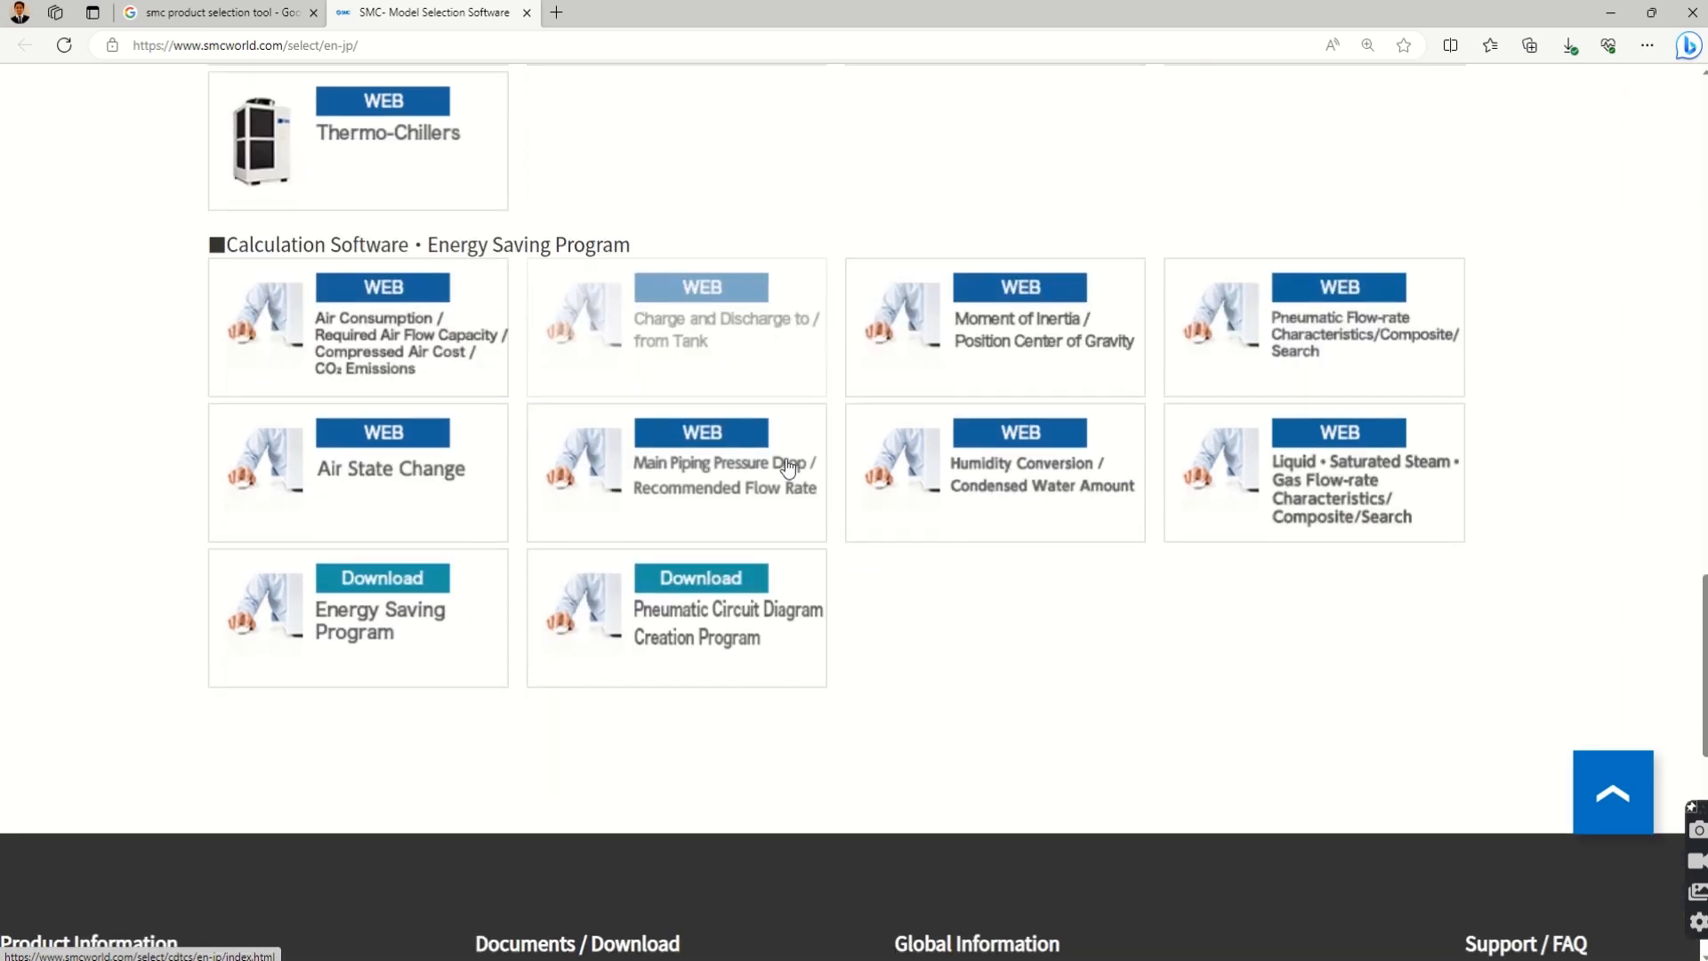
pyautogui.scroll(5, 788, 470)
pyautogui.scroll(6, 787, 470)
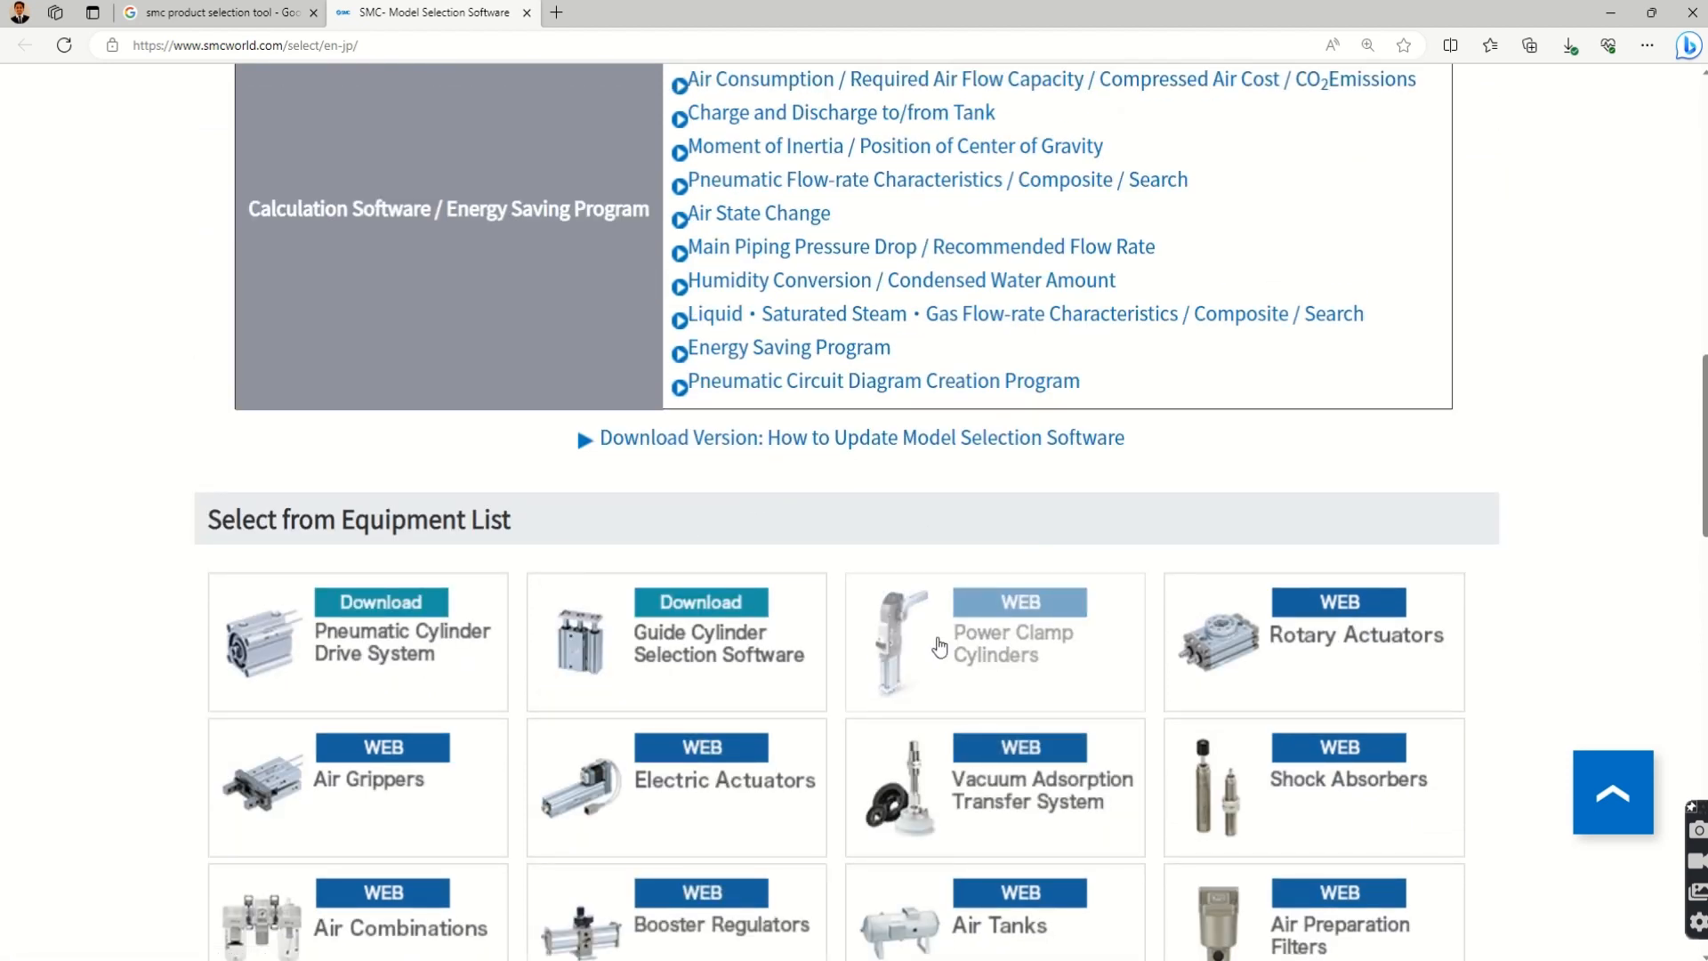
# Step: Open the Power Clamp Cylinders page from the equipment list in a new tab and launch its web-based Model Selection Software
pyautogui.middleClick(985, 654)
pyautogui.click(571, 16)
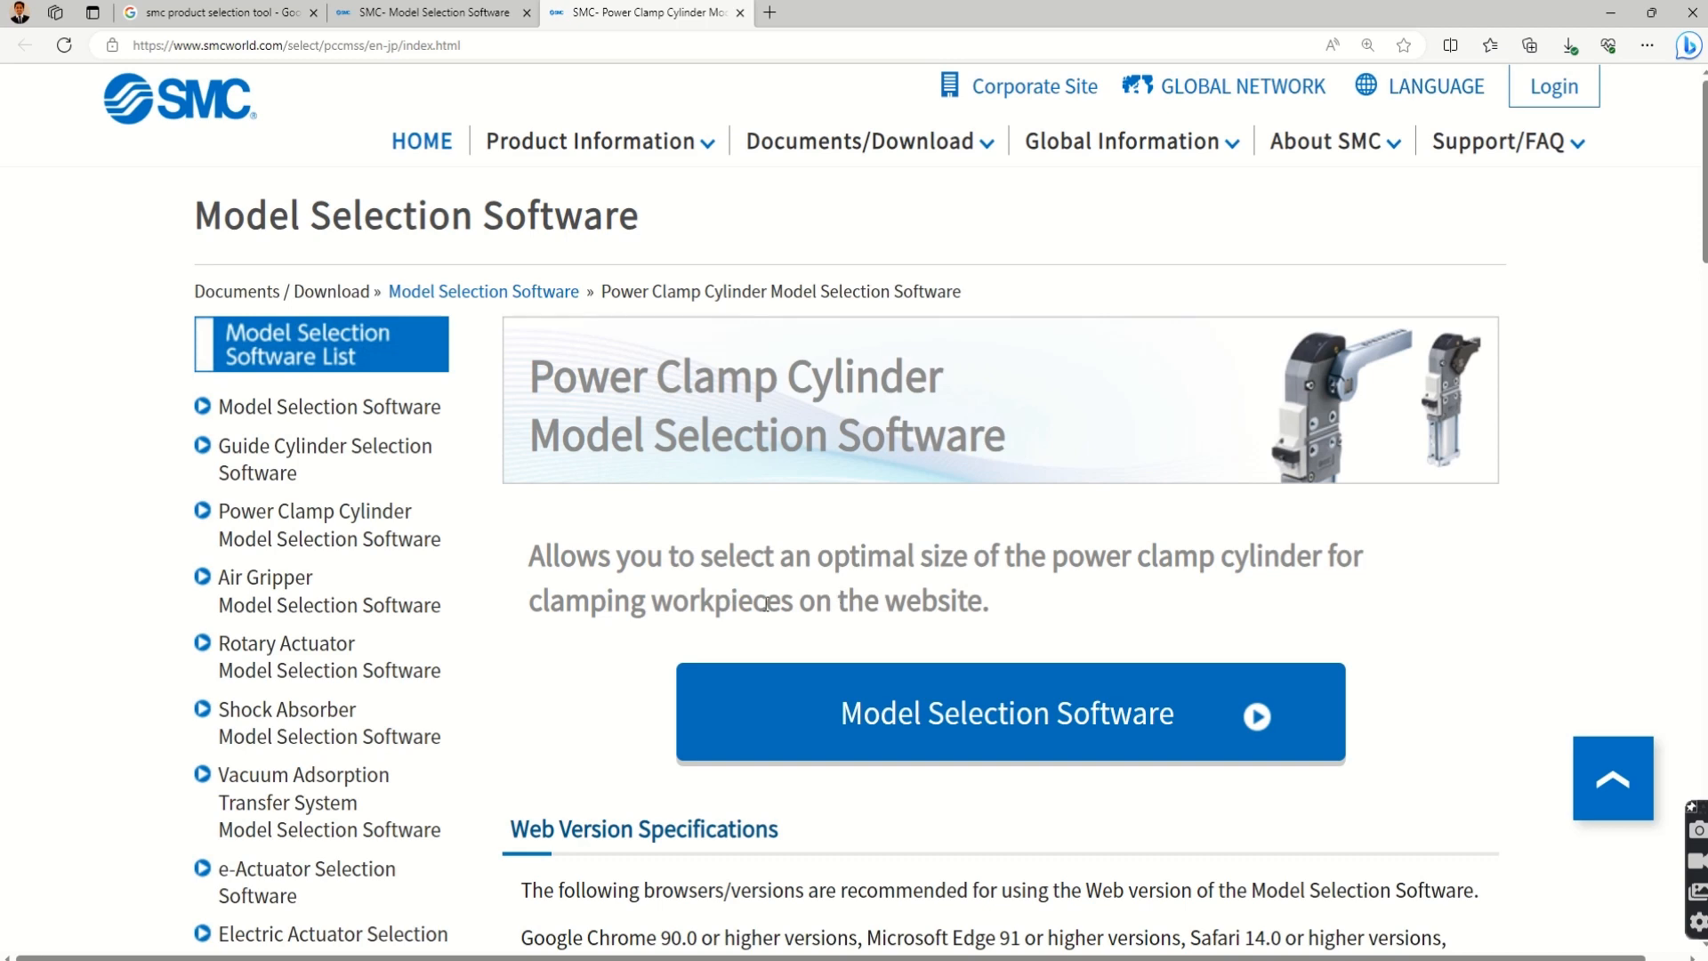
pyautogui.scroll(-3, 986, 601)
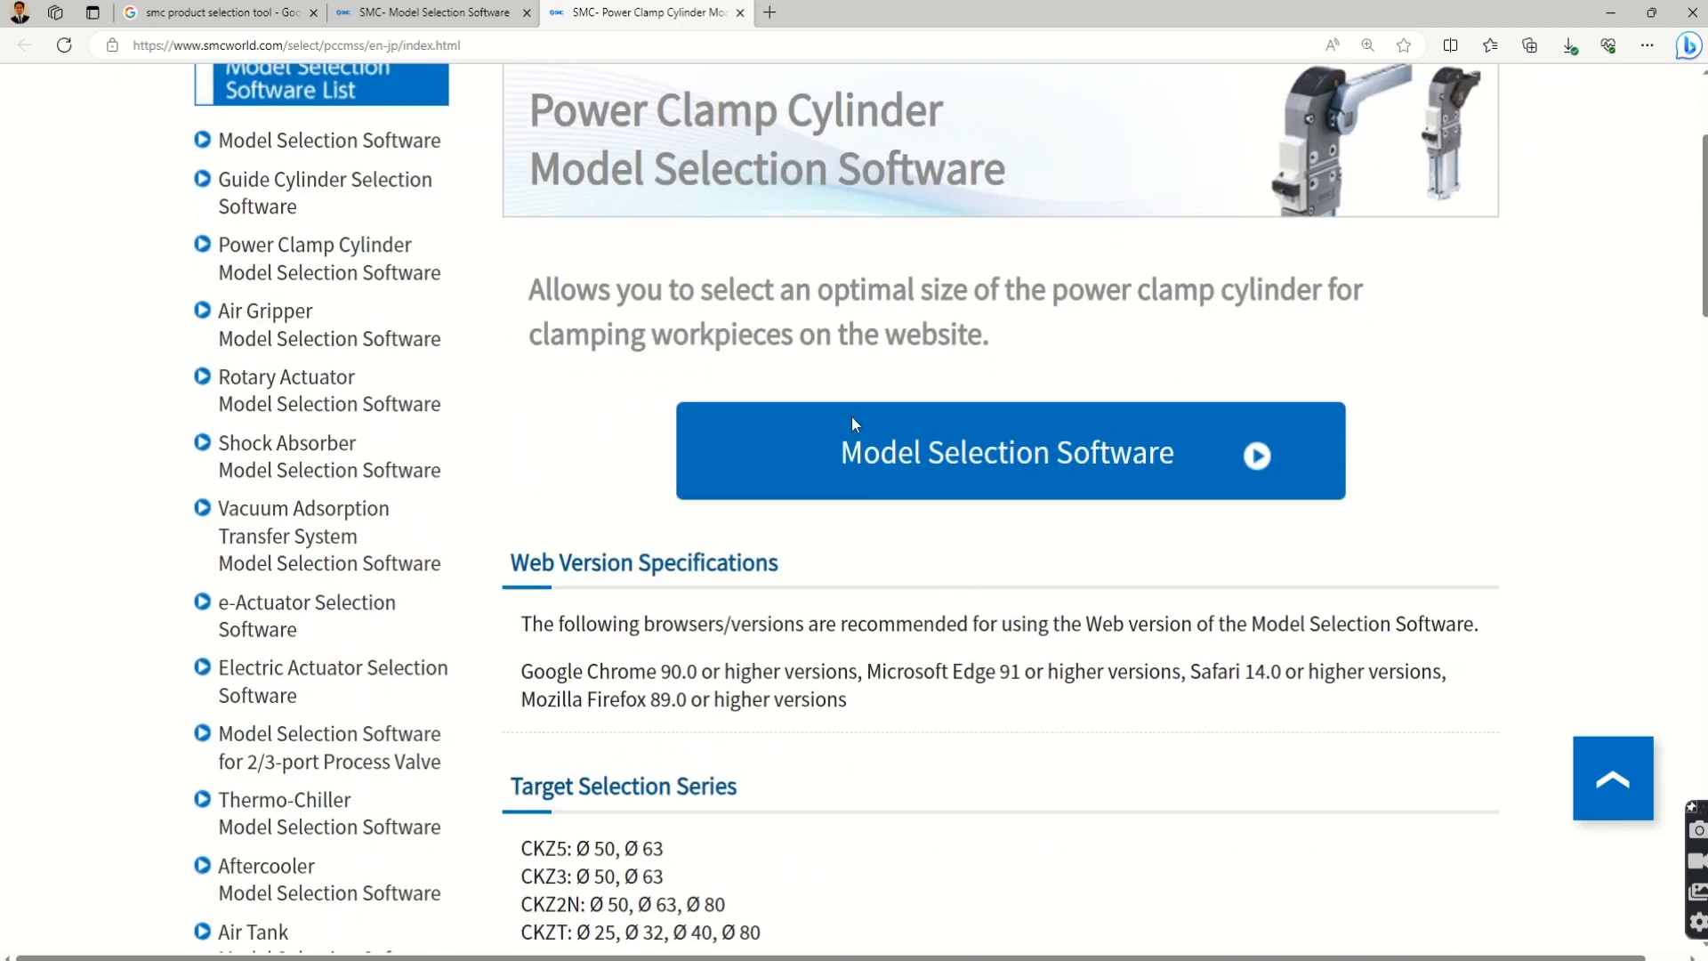
pyautogui.scroll(-8, 890, 540)
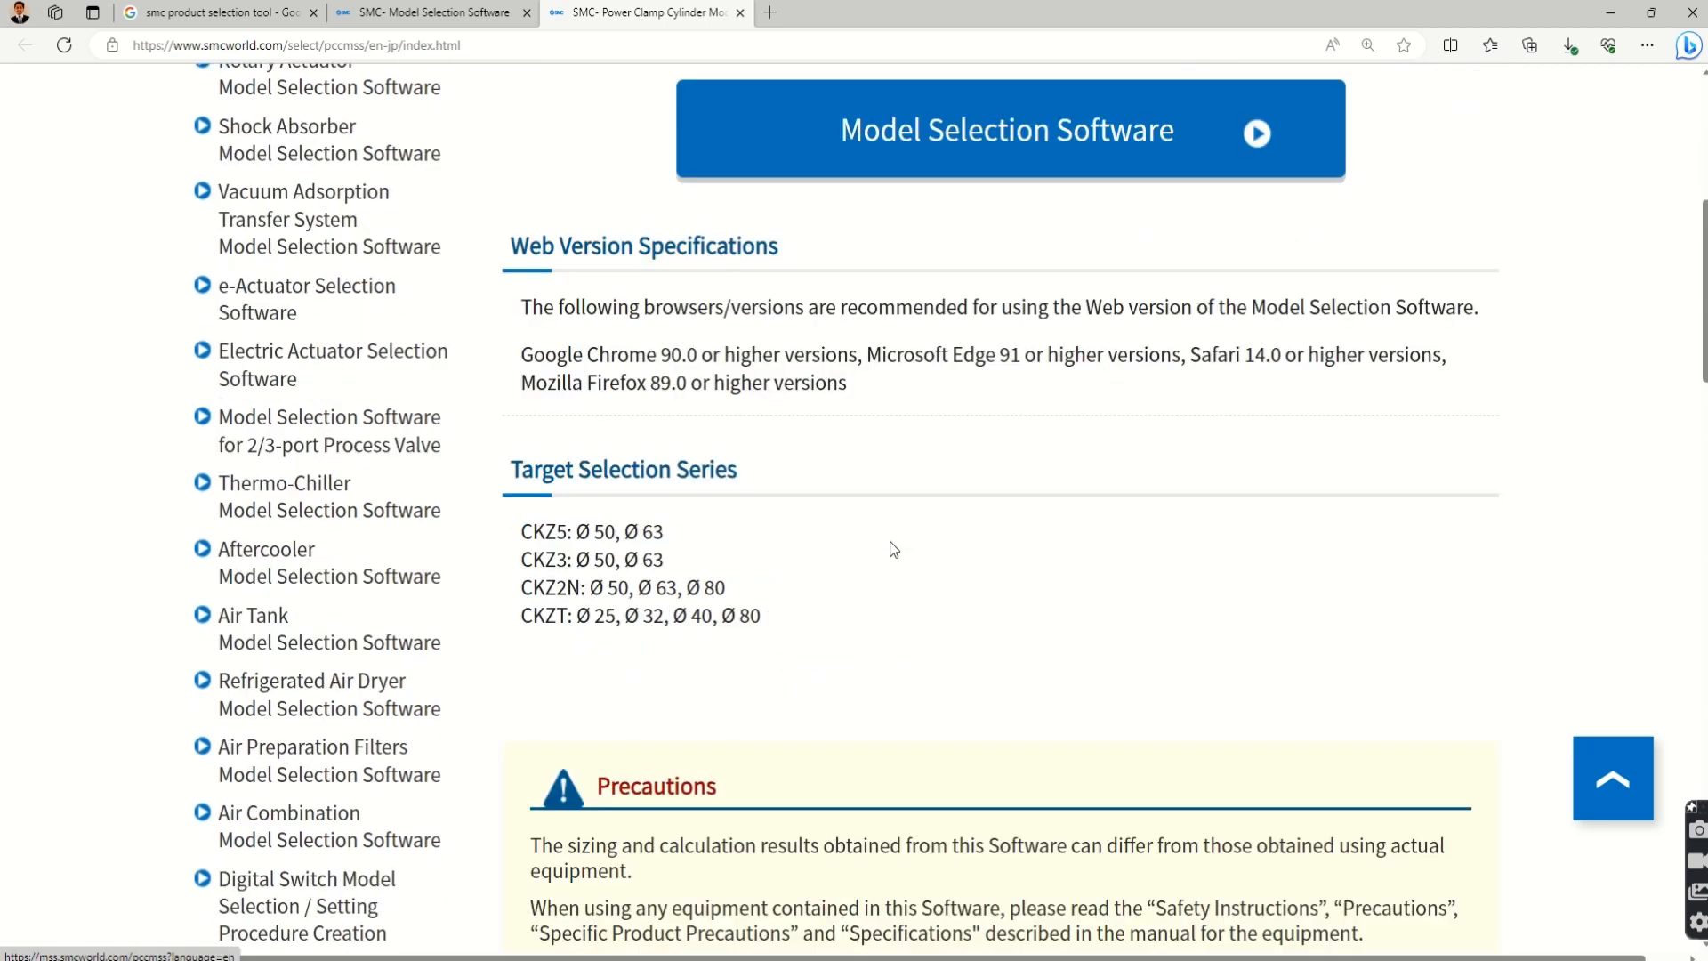
pyautogui.scroll(10, 892, 538)
pyautogui.scroll(-8, 892, 495)
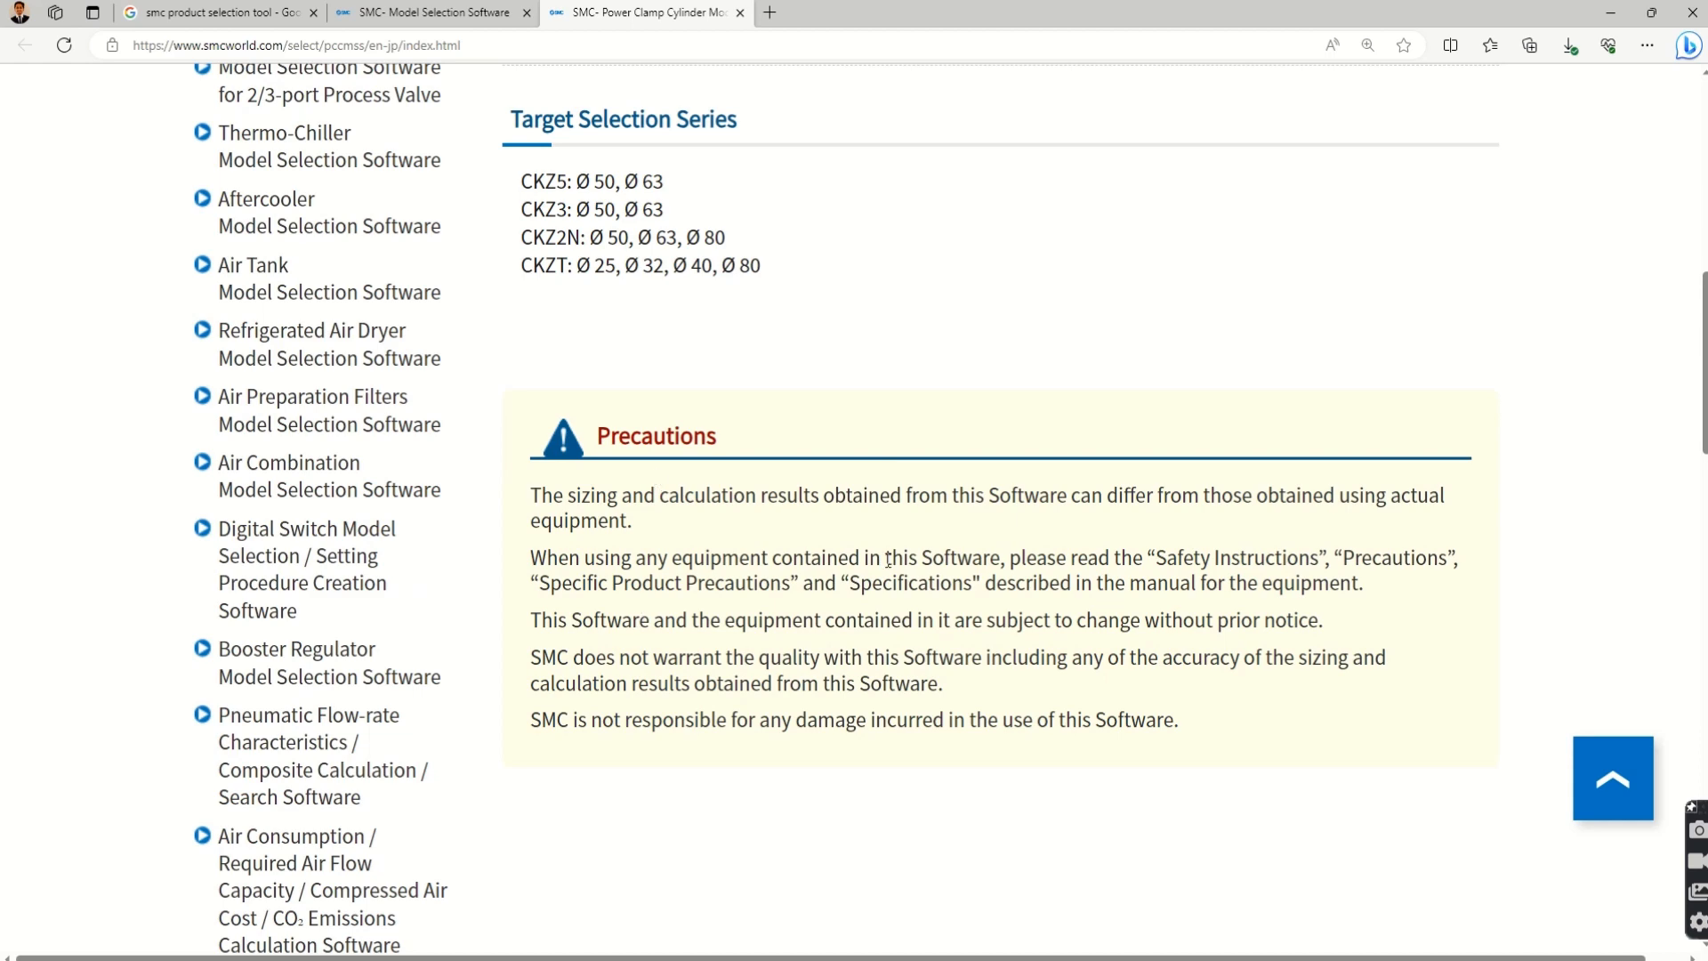
pyautogui.scroll(10, 1068, 605)
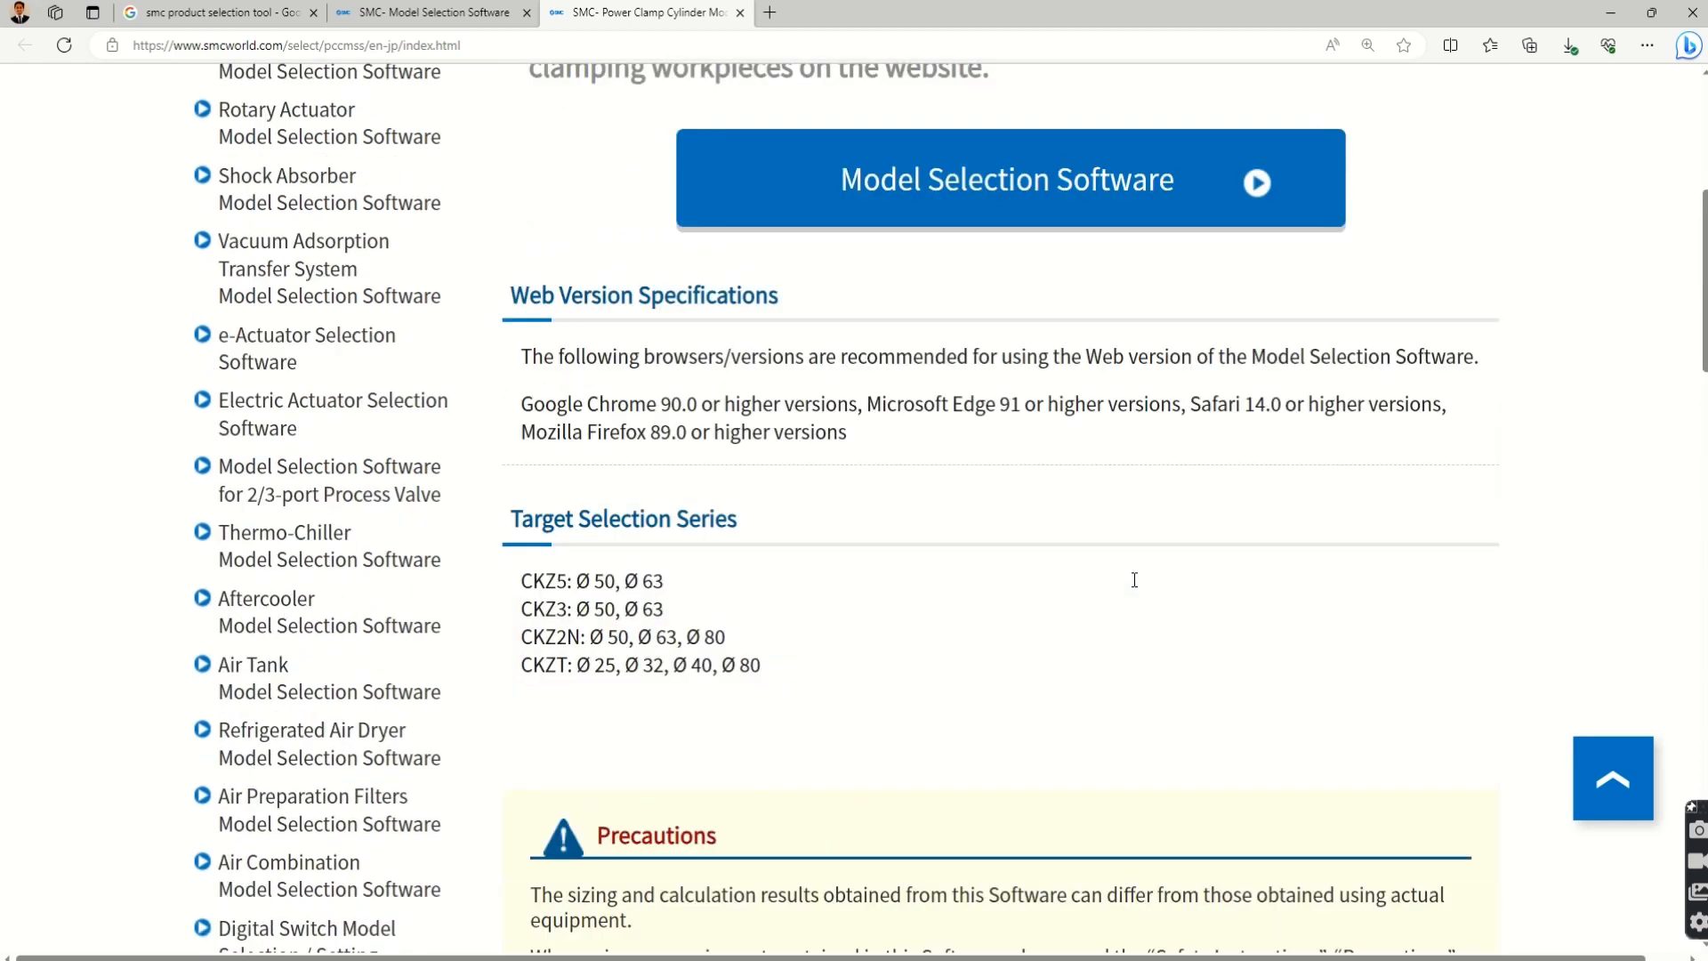
pyautogui.click(929, 730)
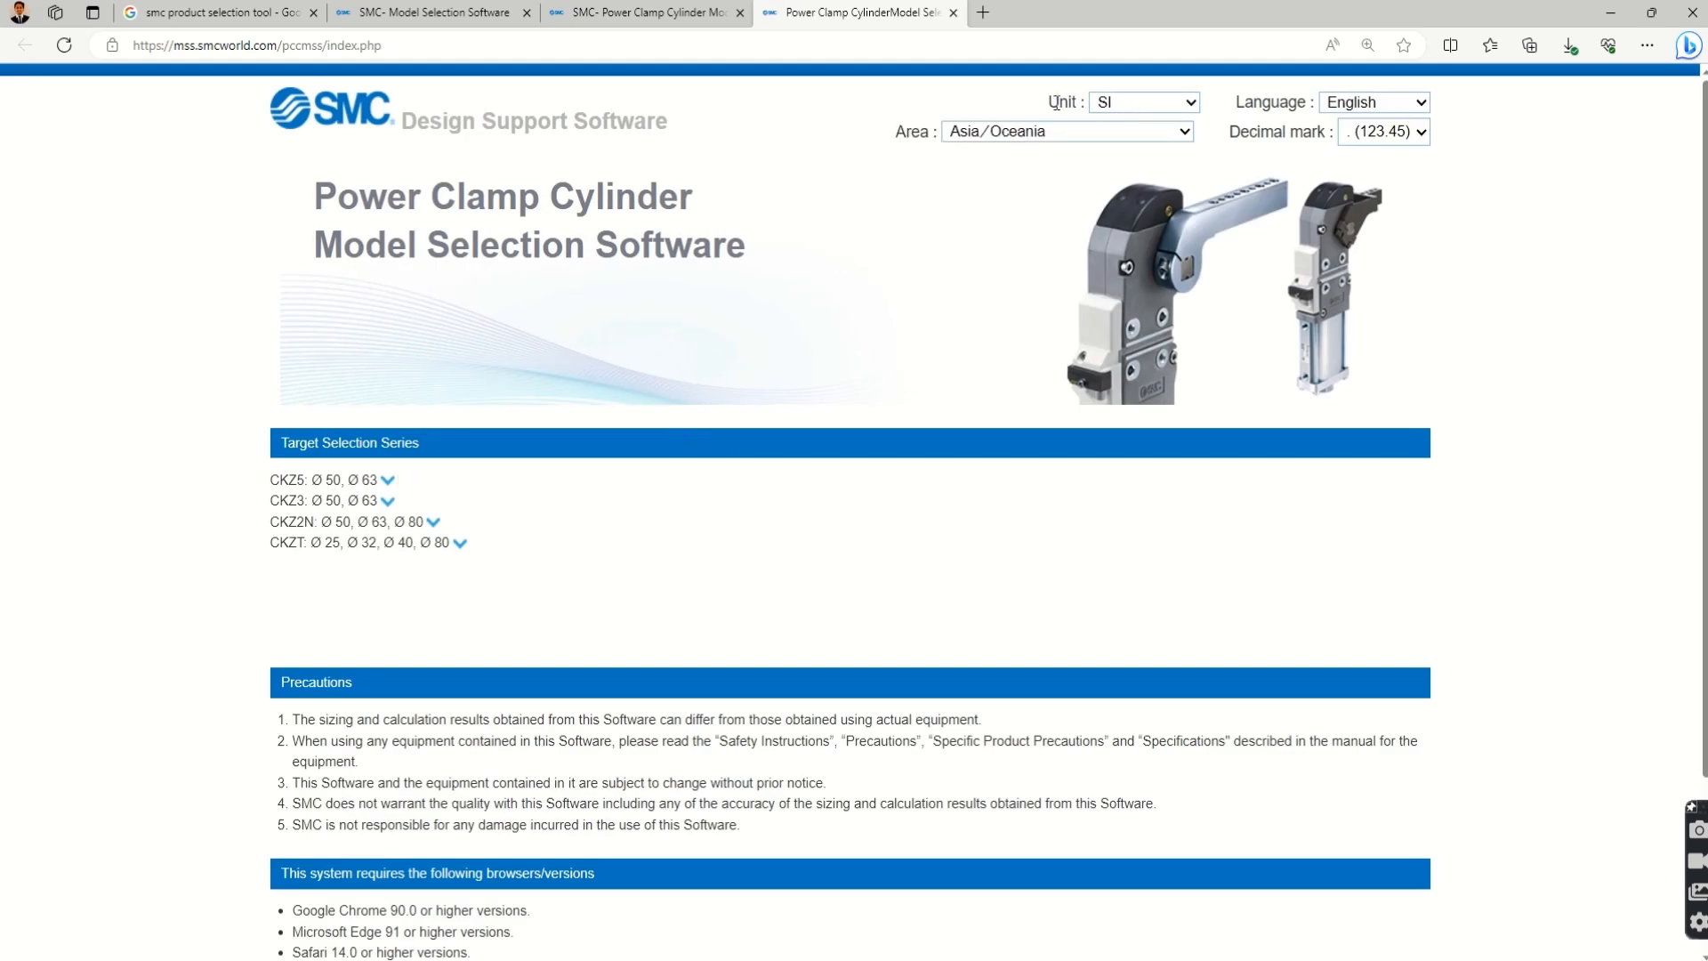
# Step: Check the available options for unit, language, area and decimal mark in the power clamp cylinder software
pyautogui.click(1193, 105)
pyautogui.click(1193, 105)
pyautogui.click(1410, 104)
pyautogui.click(1410, 105)
pyautogui.click(1135, 131)
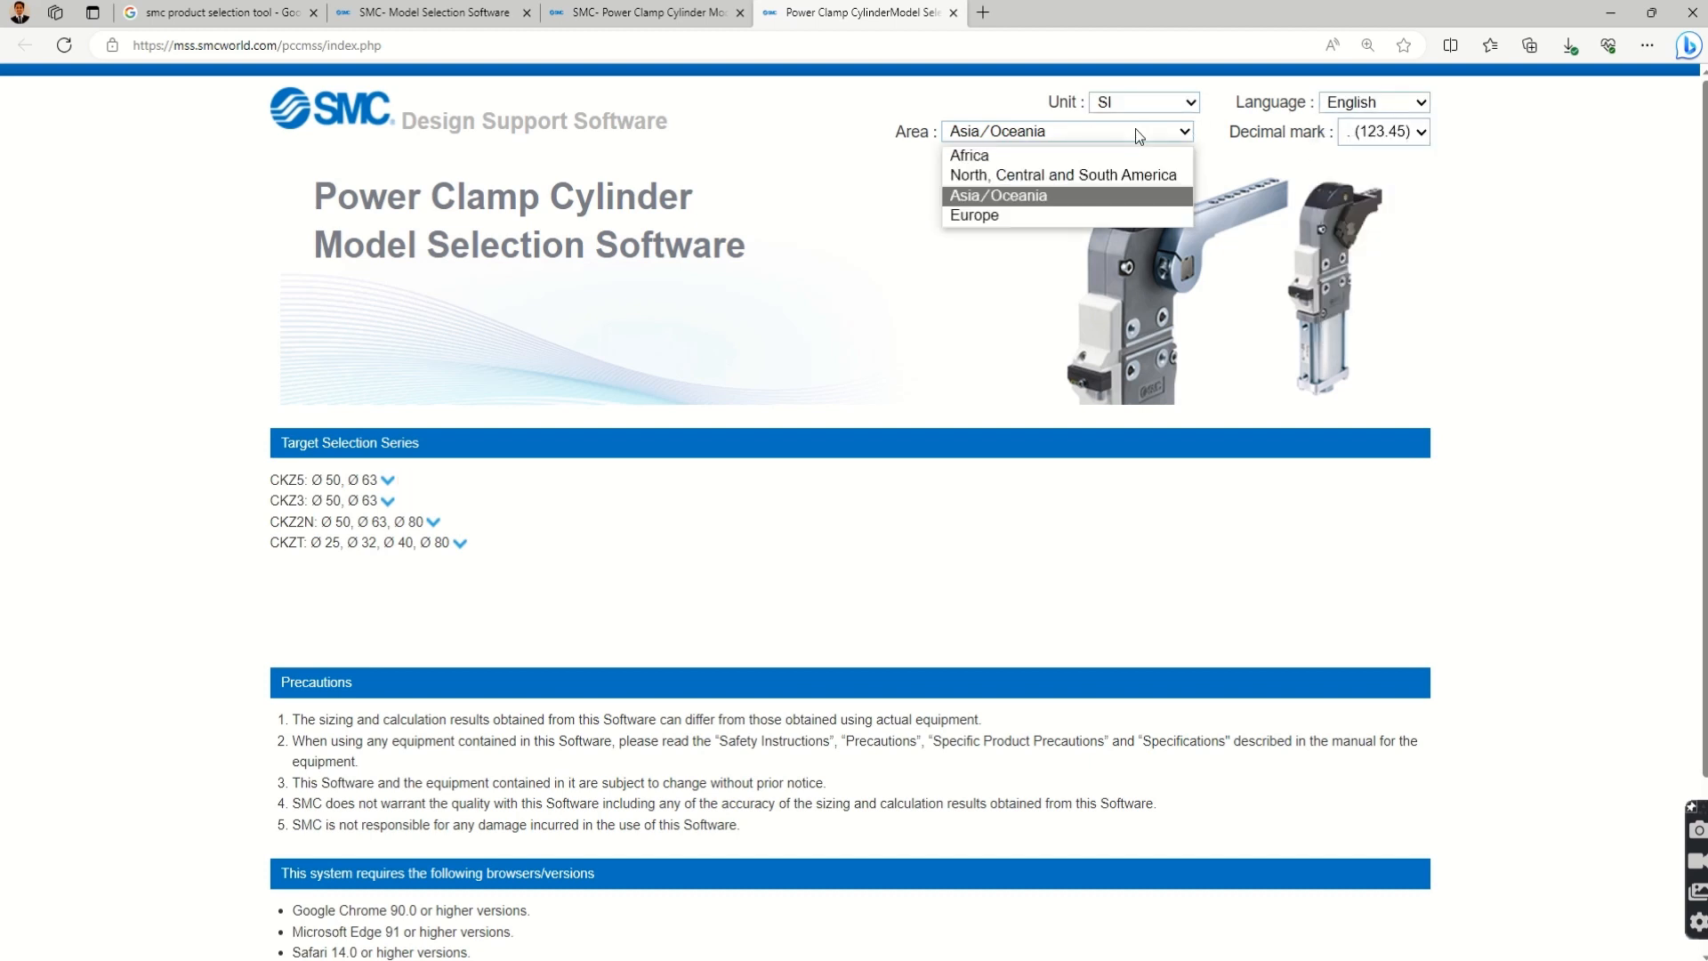
pyautogui.click(1135, 130)
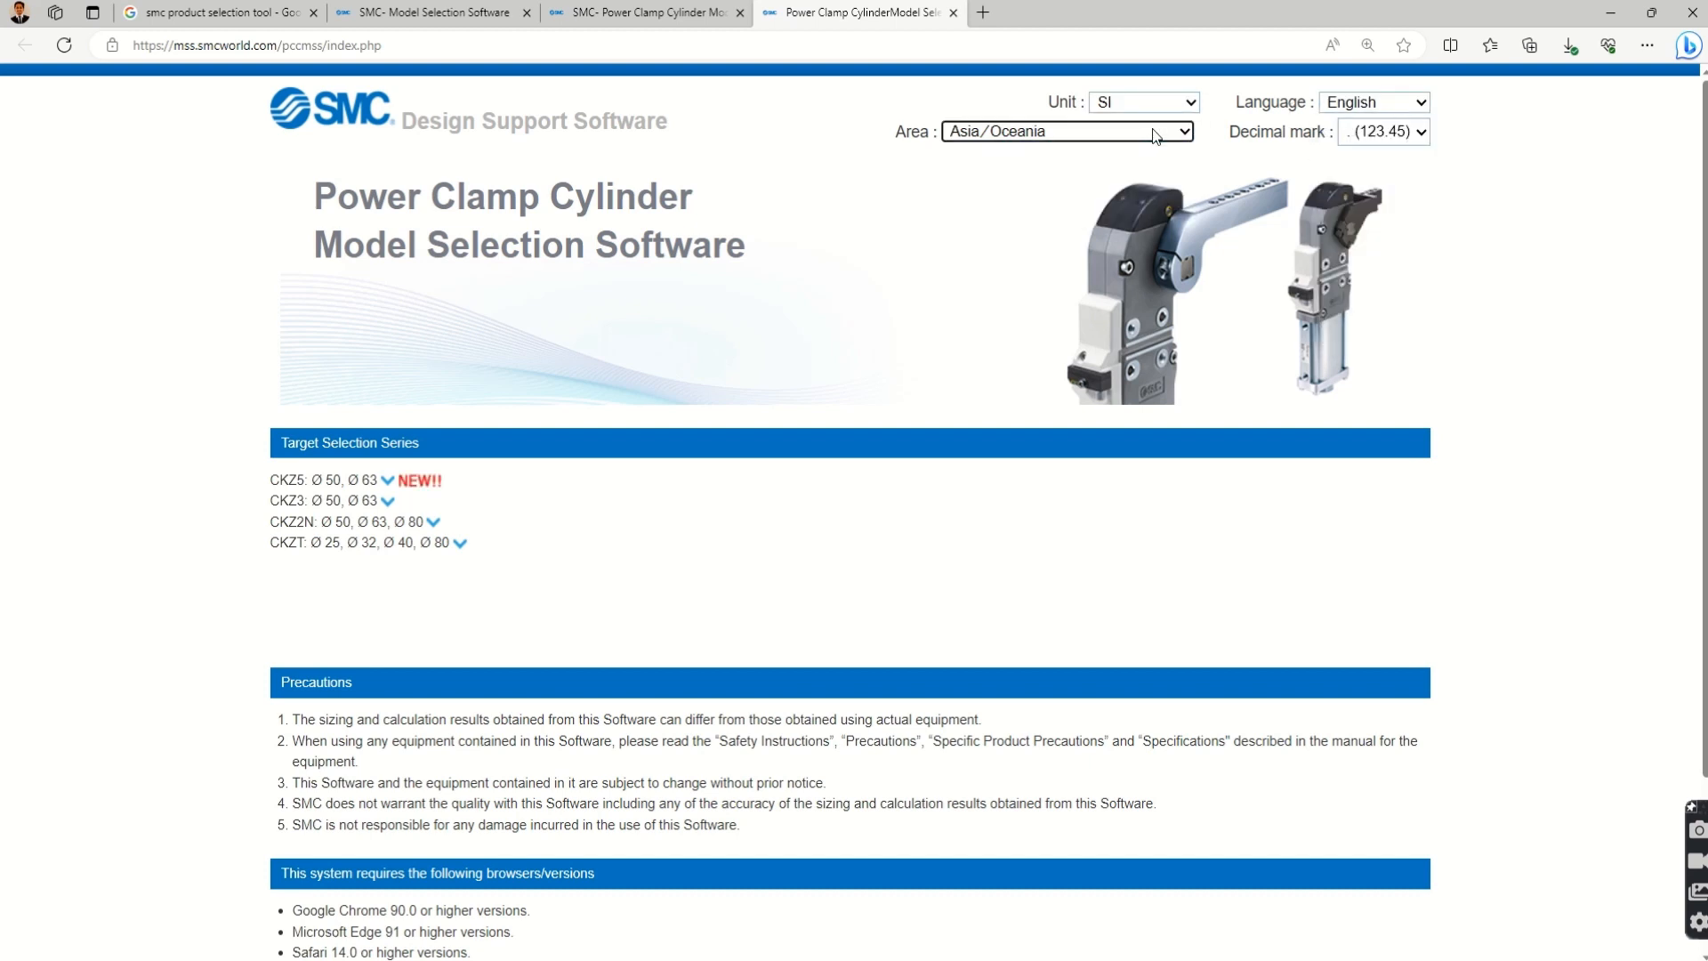
pyautogui.click(1416, 132)
pyautogui.click(1417, 132)
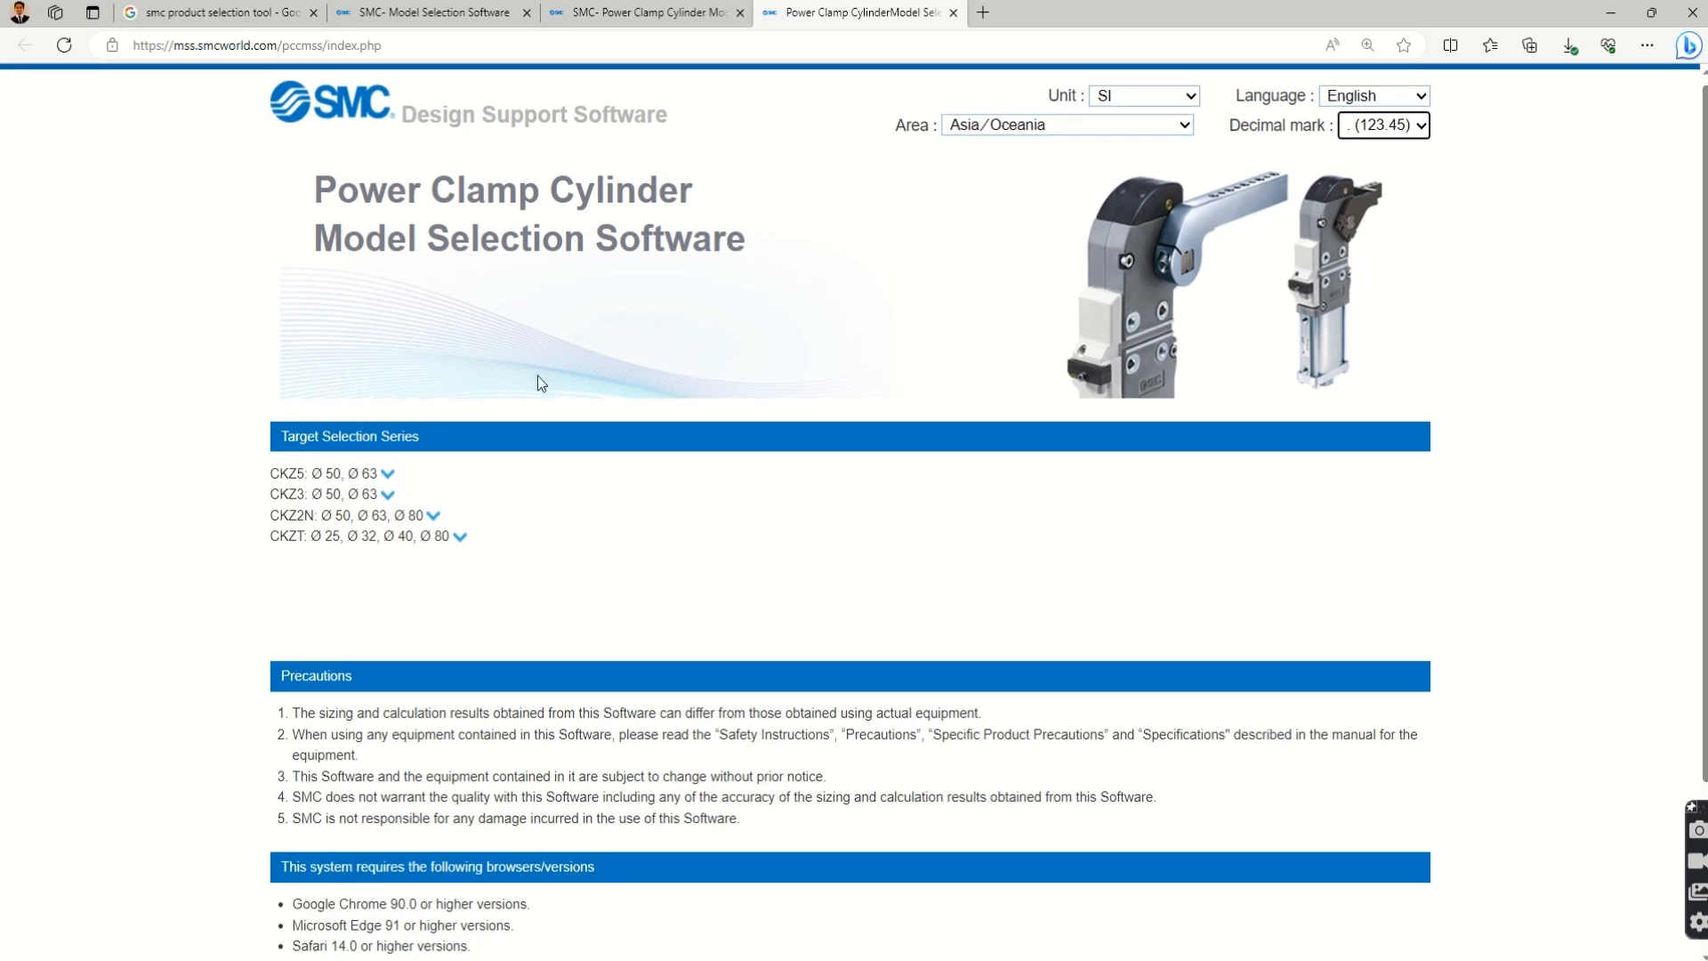
# Step: Review the target selection series and start the power clamp cylinder selection at the operating conditions form
pyautogui.scroll(-3, 538, 380)
pyautogui.scroll(3, 512, 436)
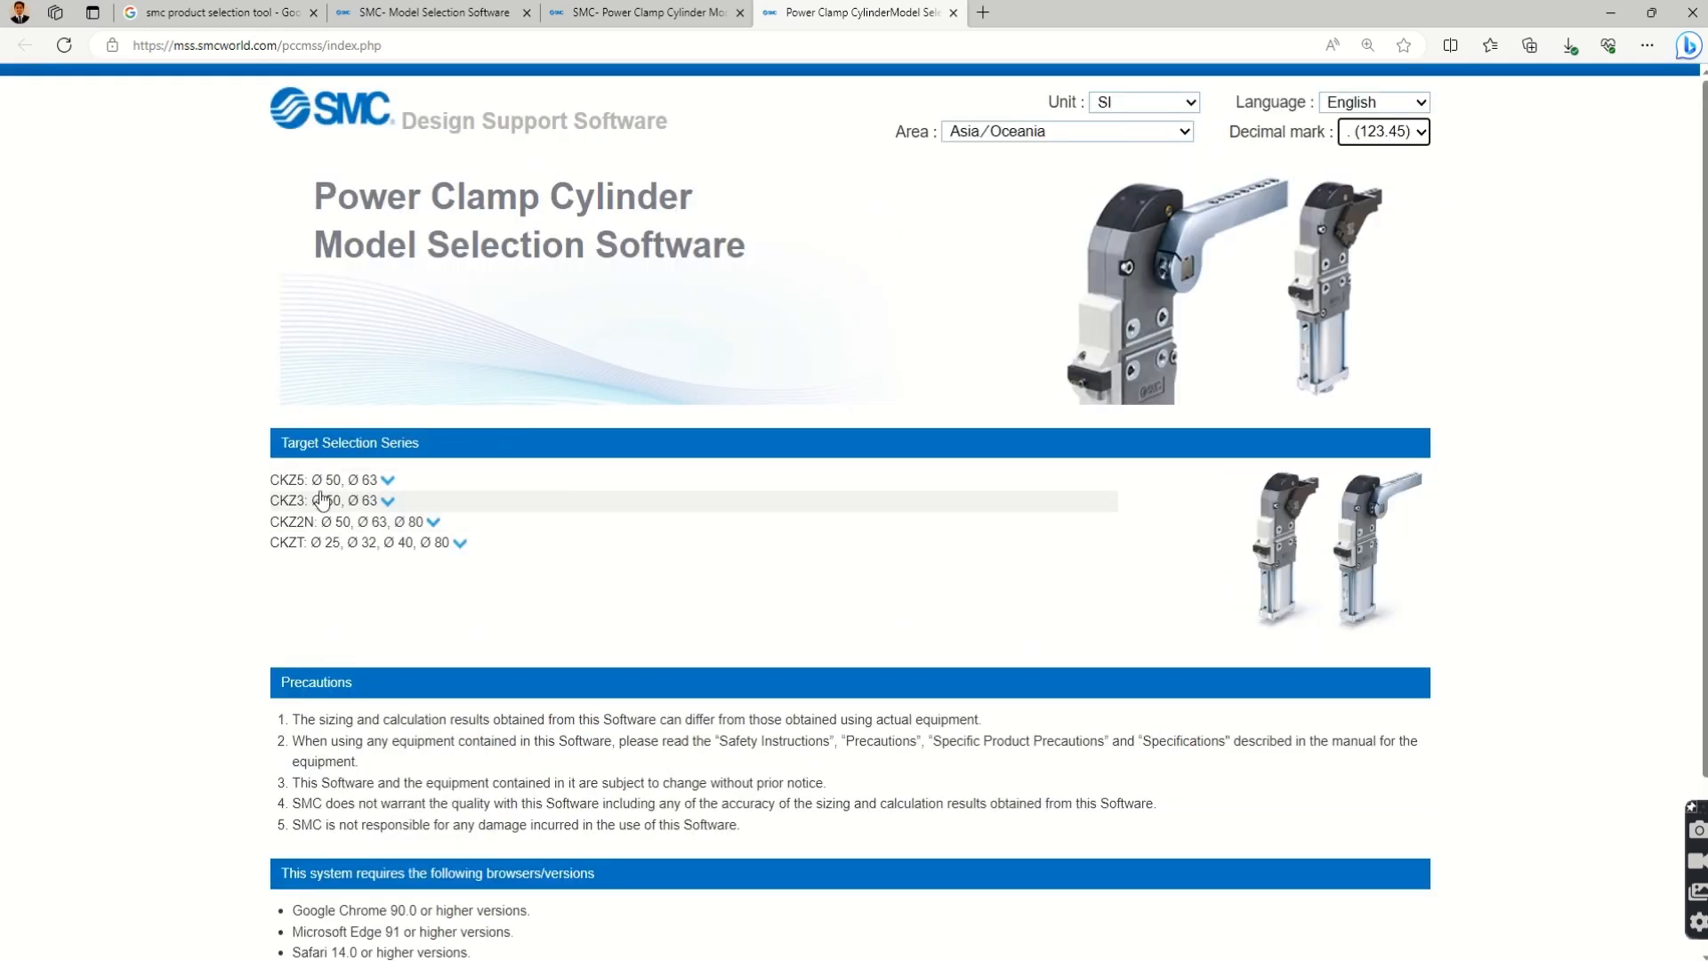
pyautogui.scroll(-3, 910, 591)
pyautogui.click(852, 814)
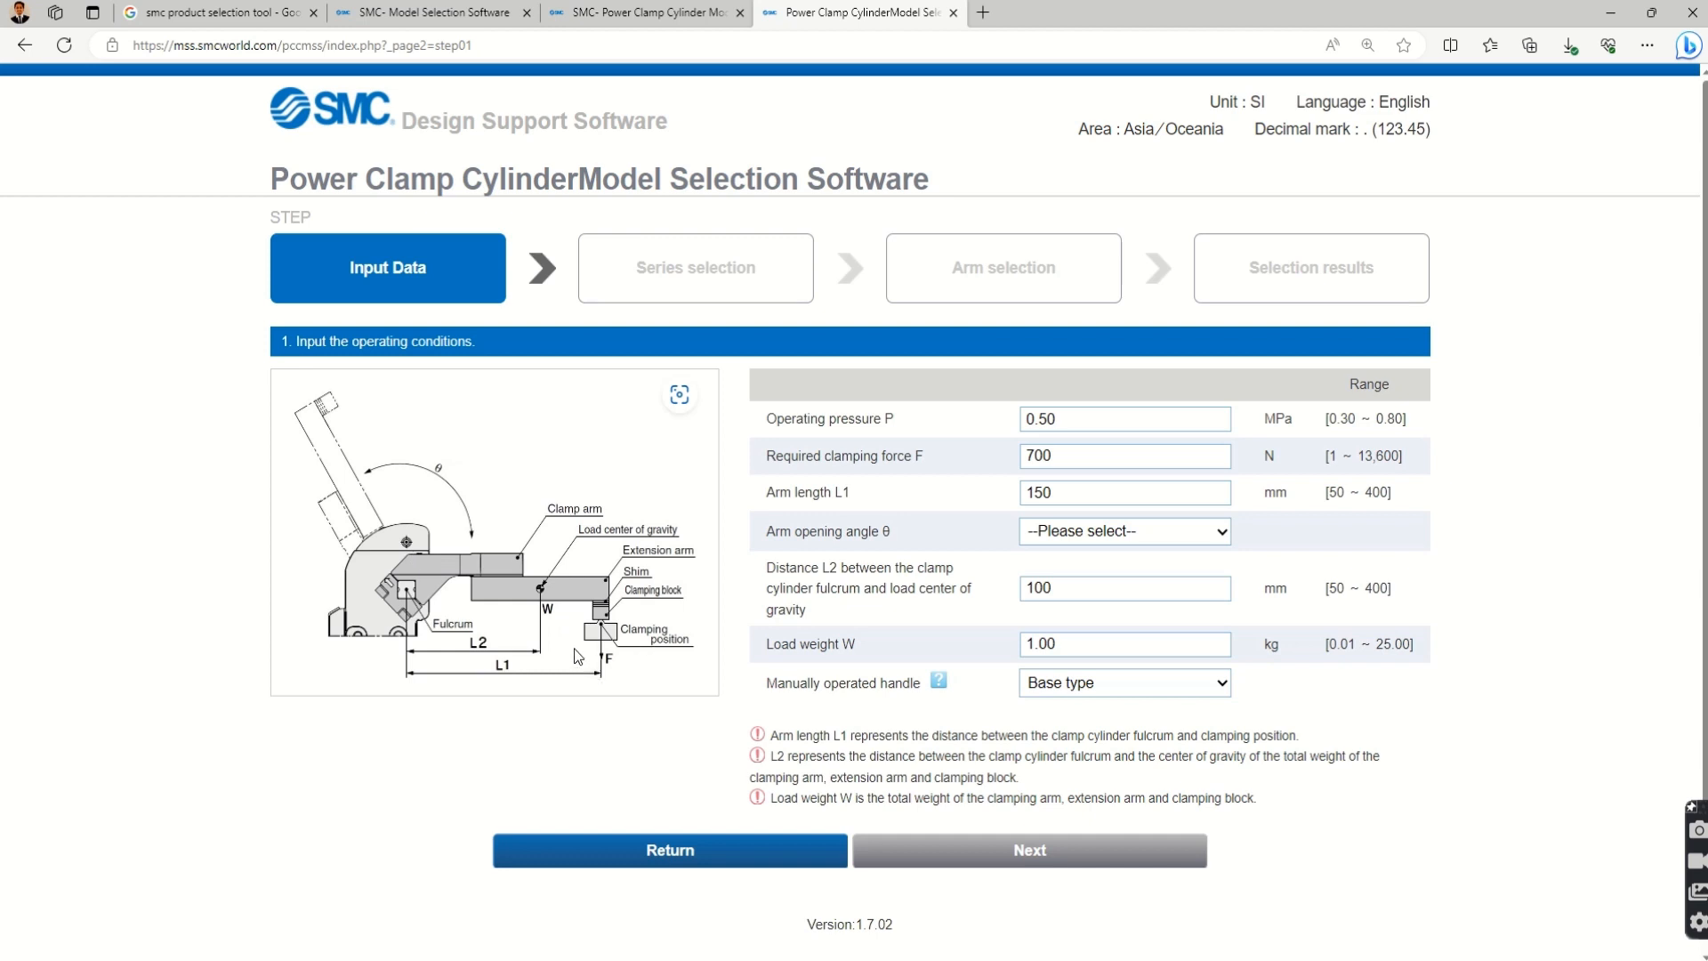
# Step: Set the required clamping force F to 1,000 N in the operating conditions
pyautogui.moveTo(1705, 1)
pyautogui.click(1071, 453)
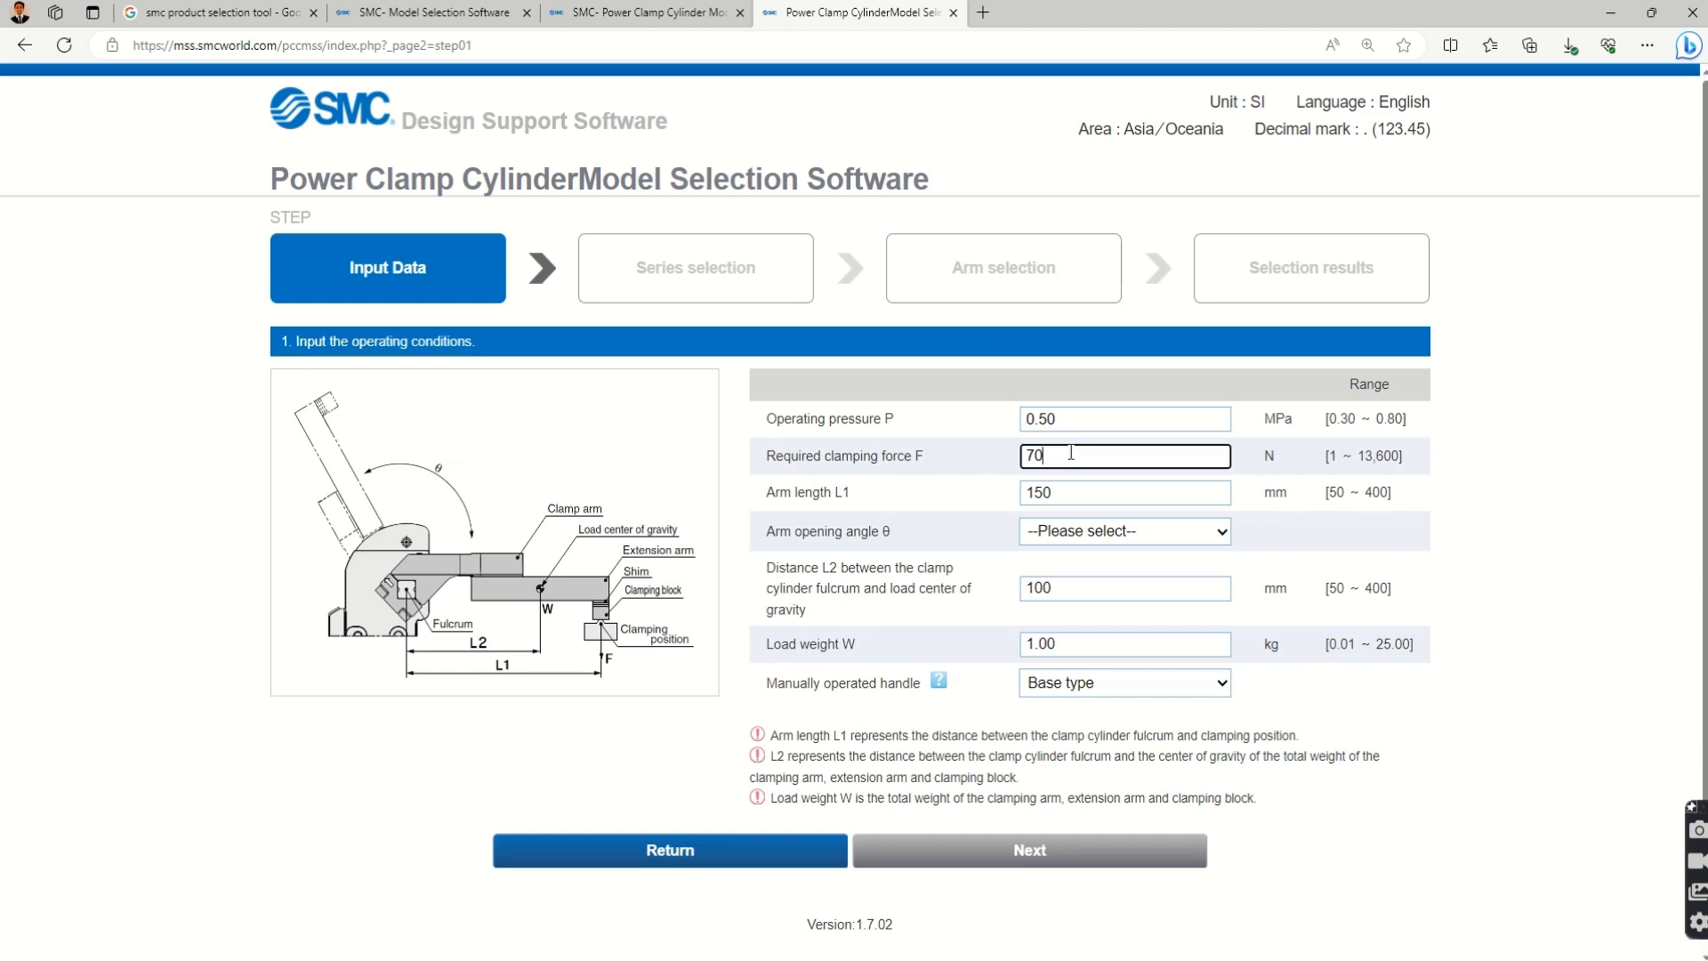
pyautogui.write('1000')
pyautogui.click(892, 499)
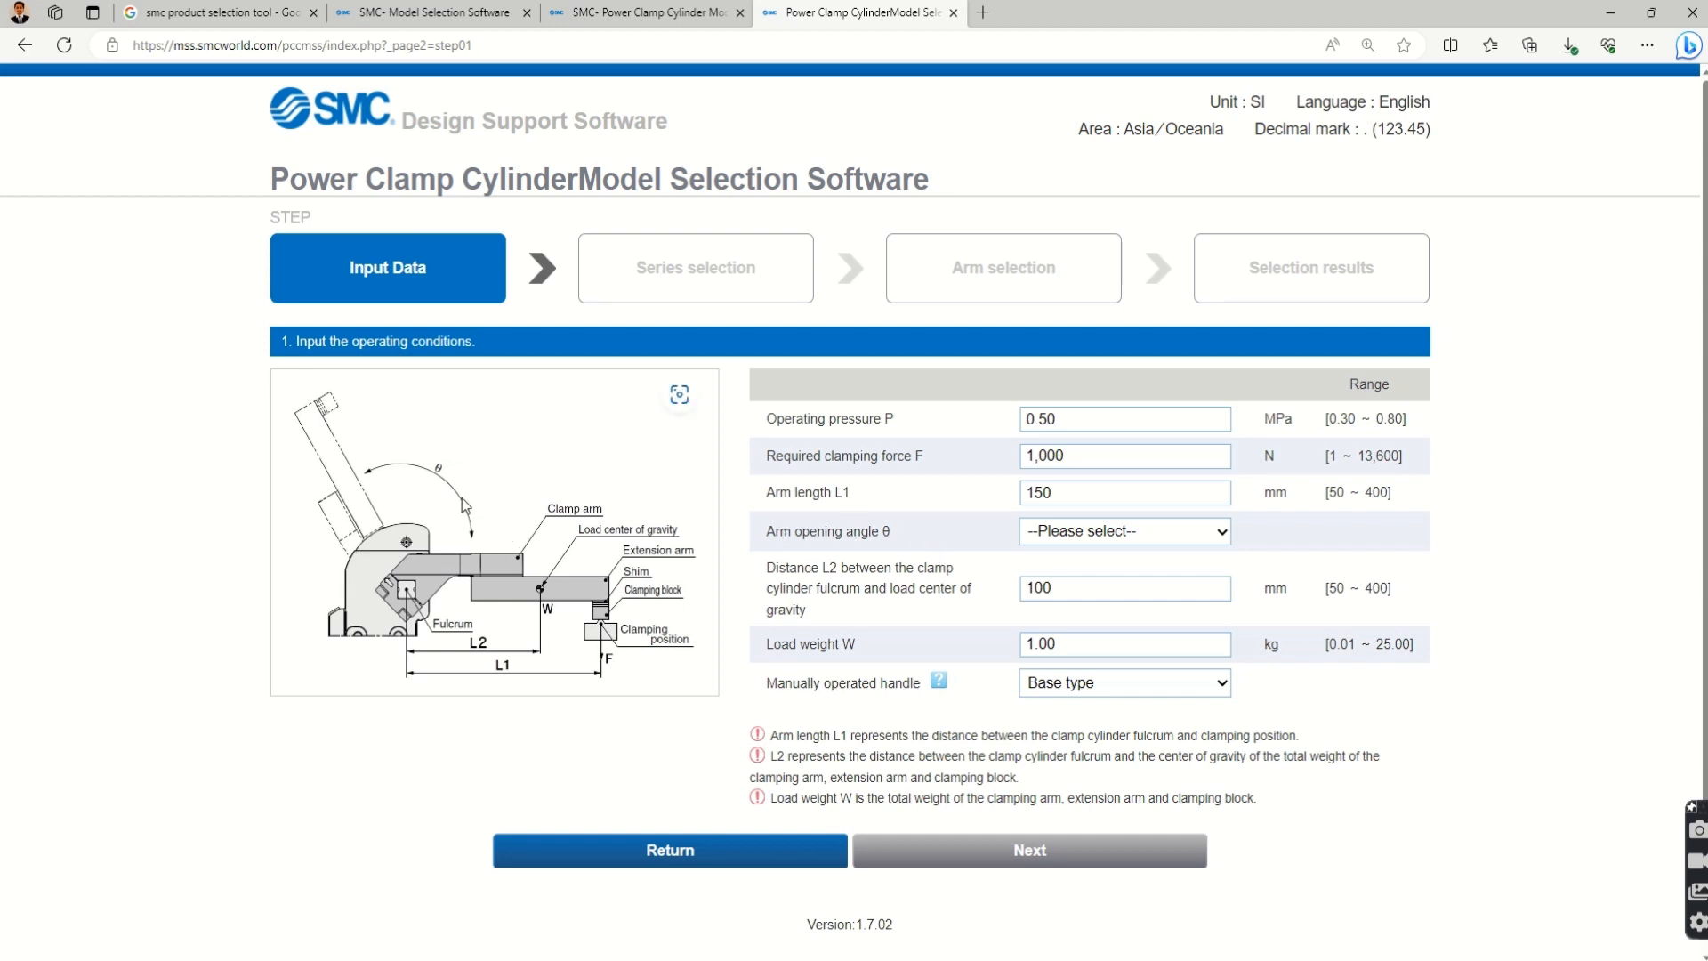
# Step: Set the arm opening angle θ to 135° and the load weight W to 0.5 kg
pyautogui.click(1130, 534)
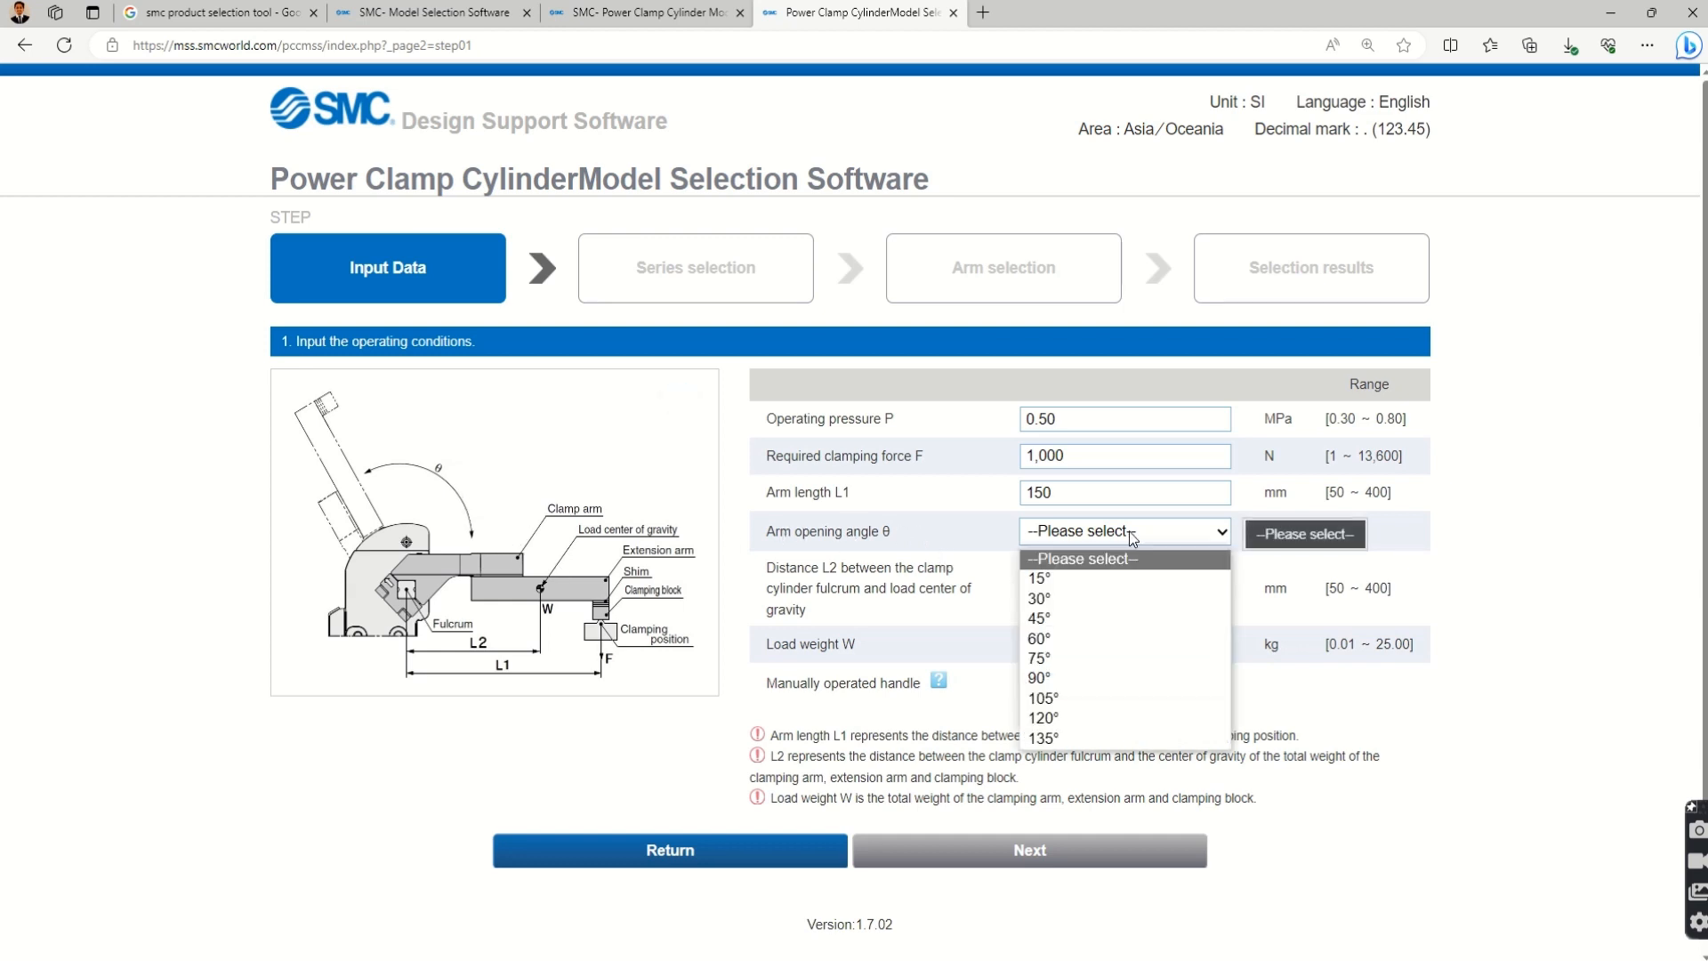
pyautogui.click(1049, 736)
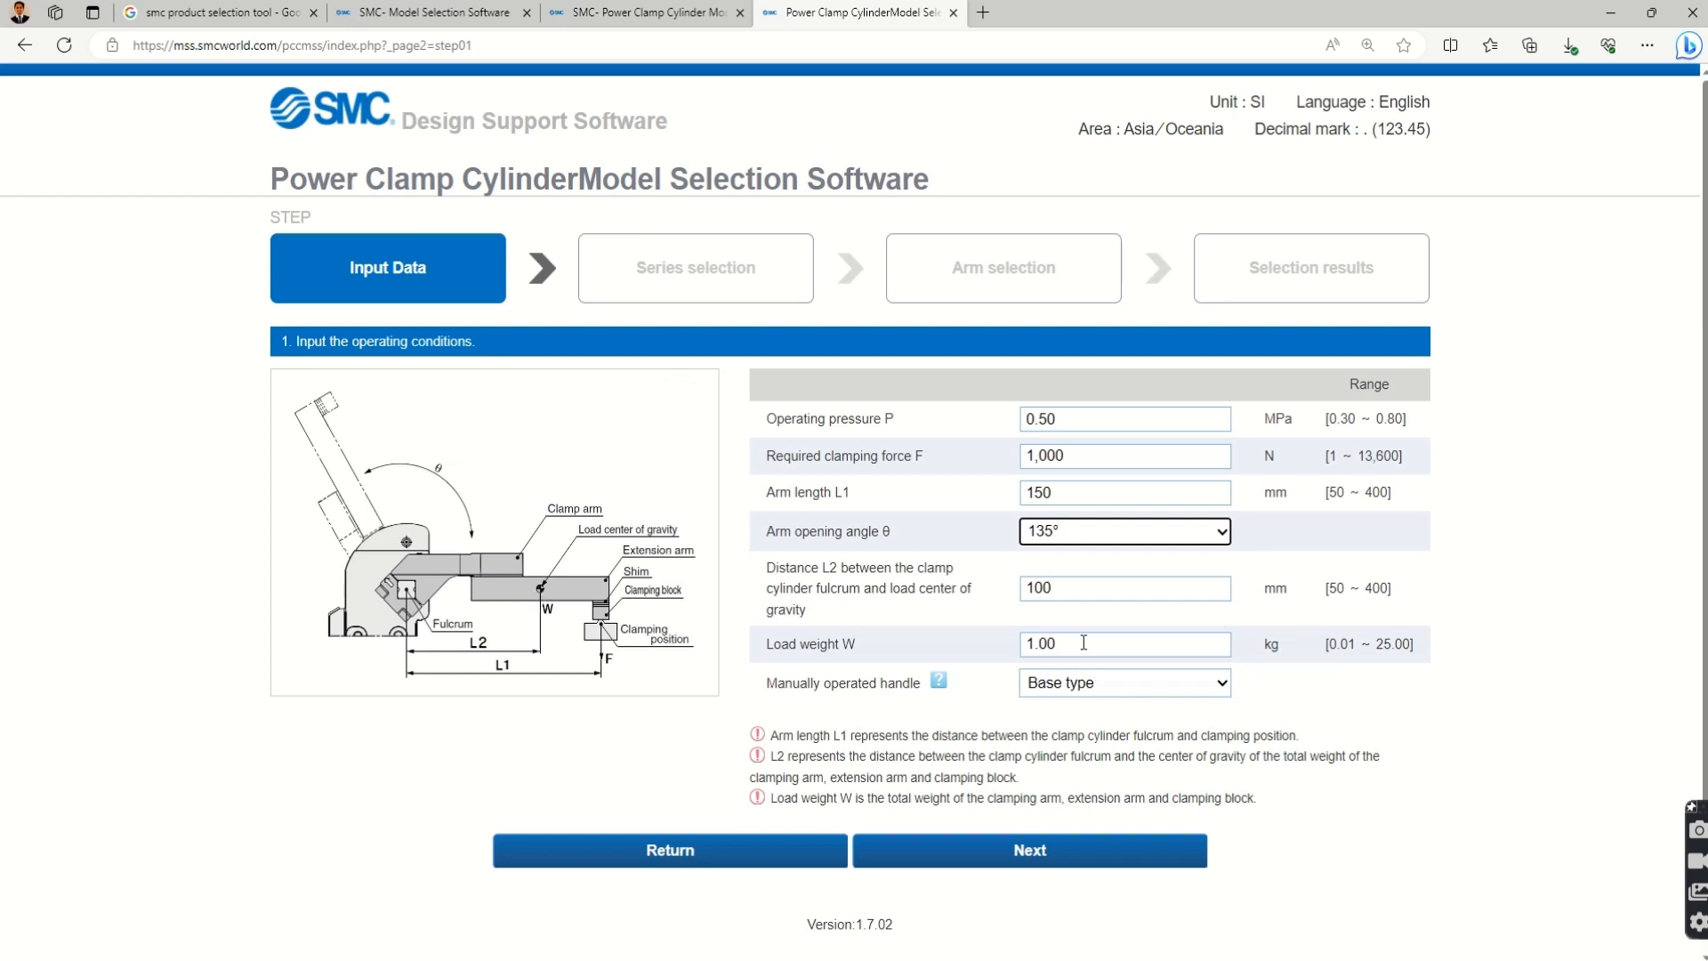
pyautogui.moveTo(1065, 642); pyautogui.dragTo(969, 639)
pyautogui.write('0.5')
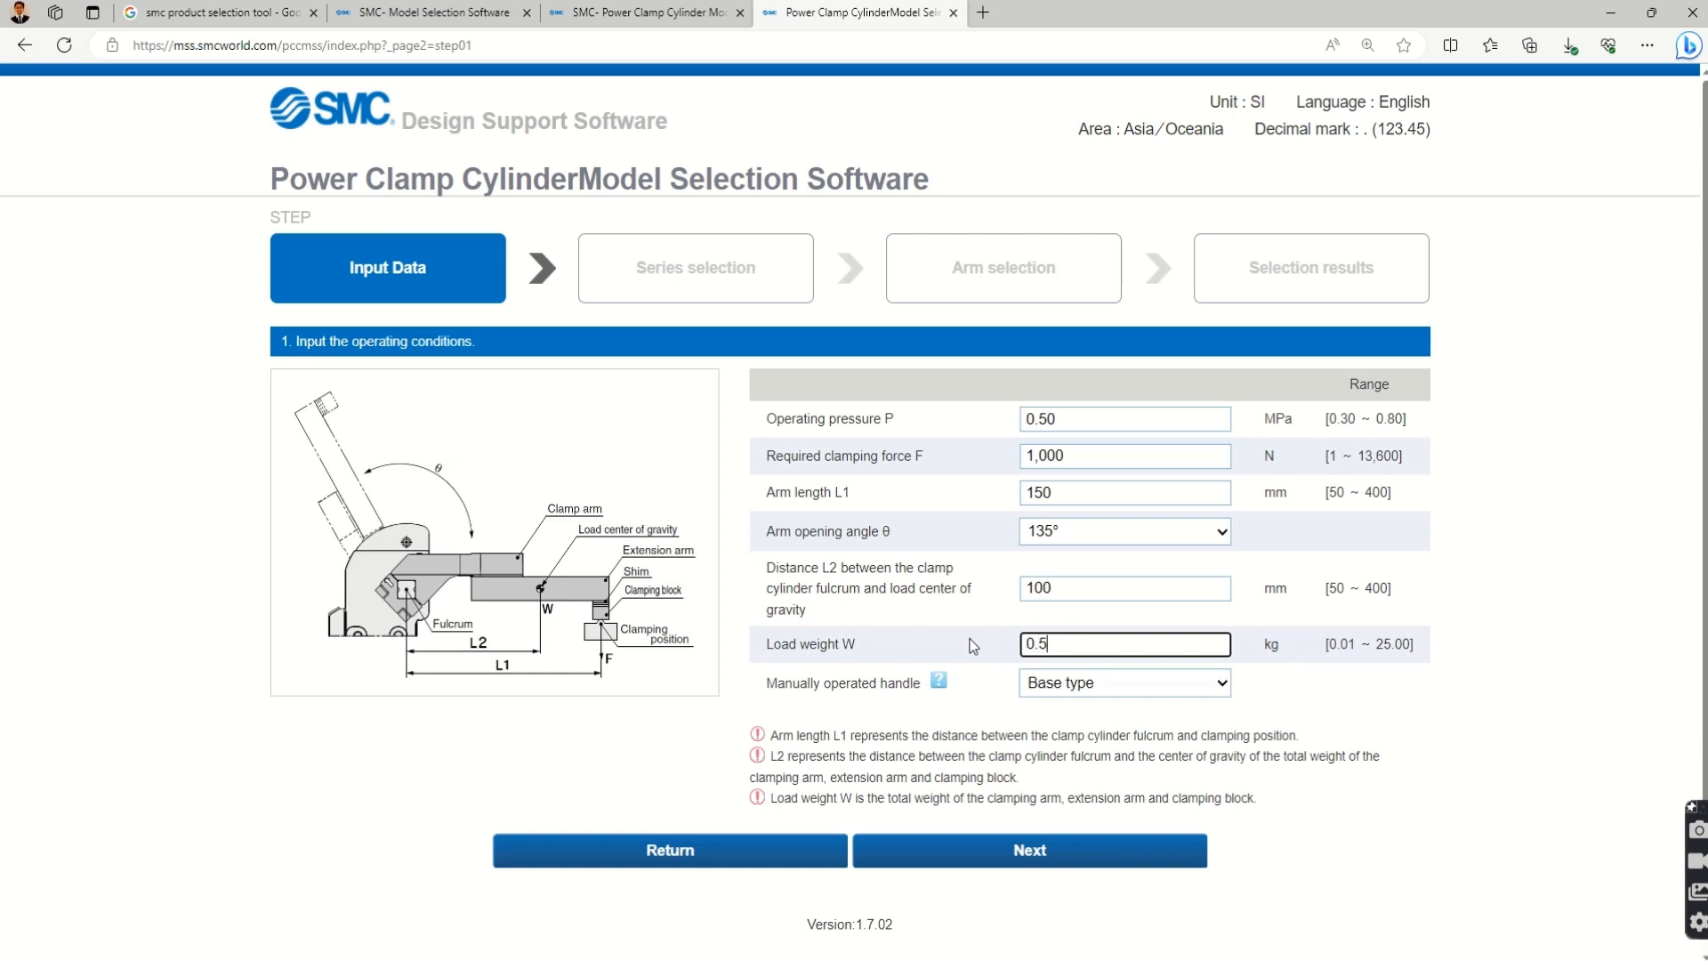
# Step: Try to set the manually operated handle to With manual handle lock
pyautogui.scroll(-1, 988, 217)
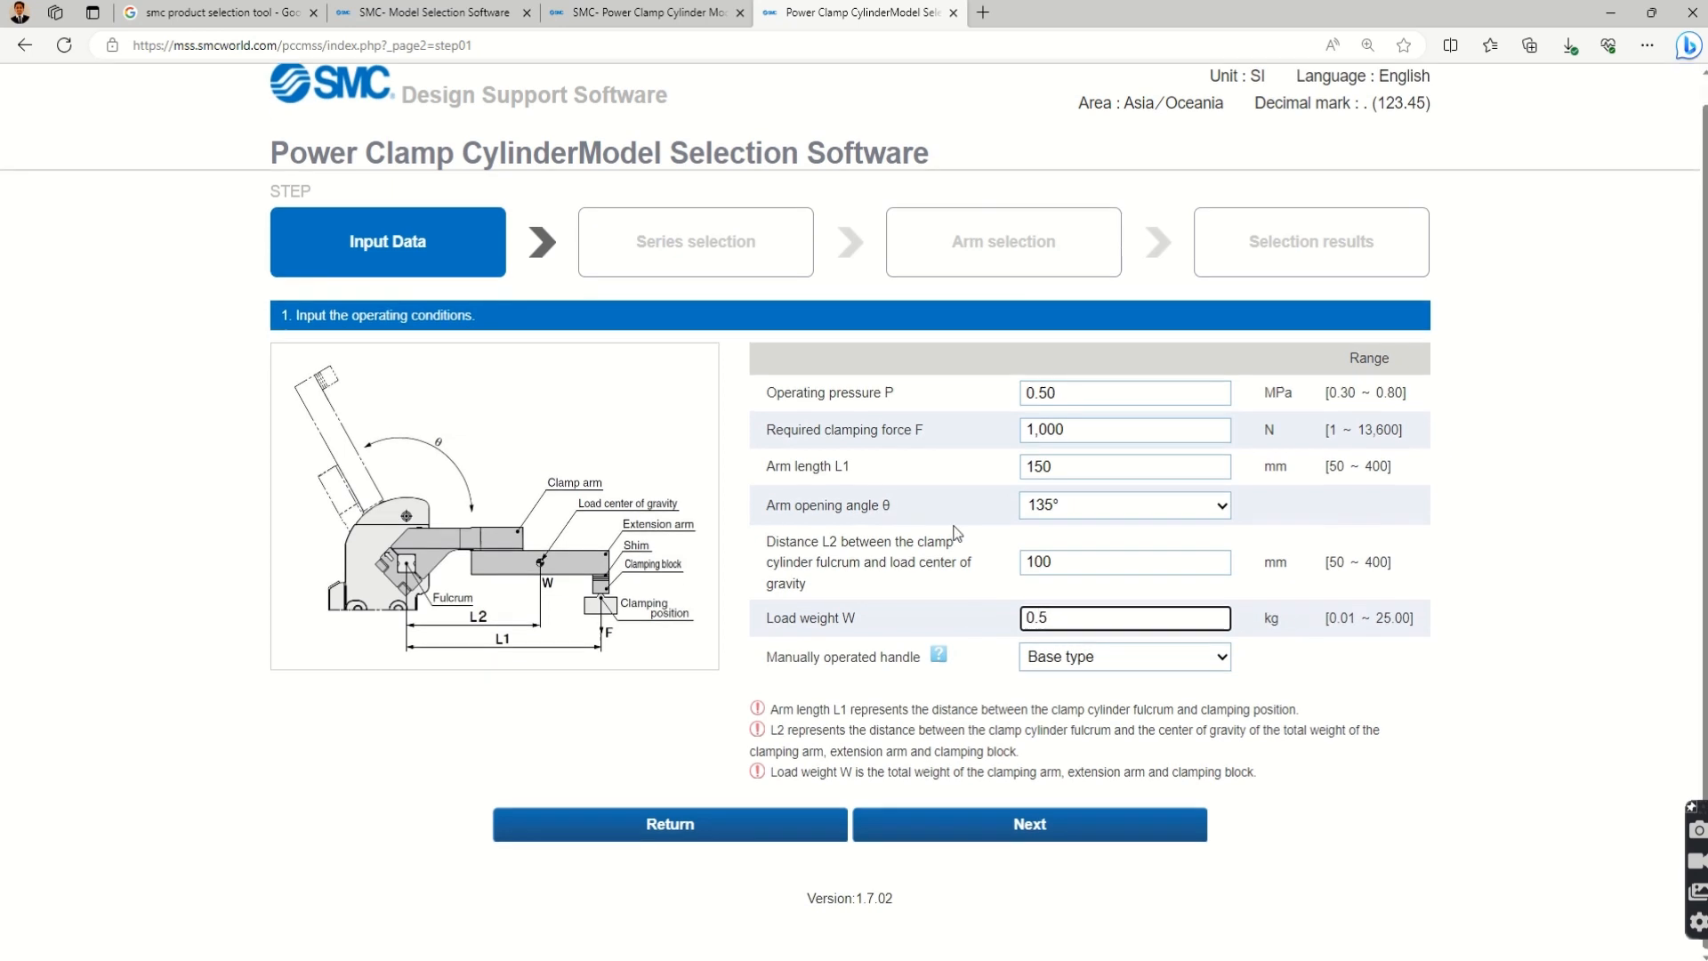
pyautogui.click(1103, 653)
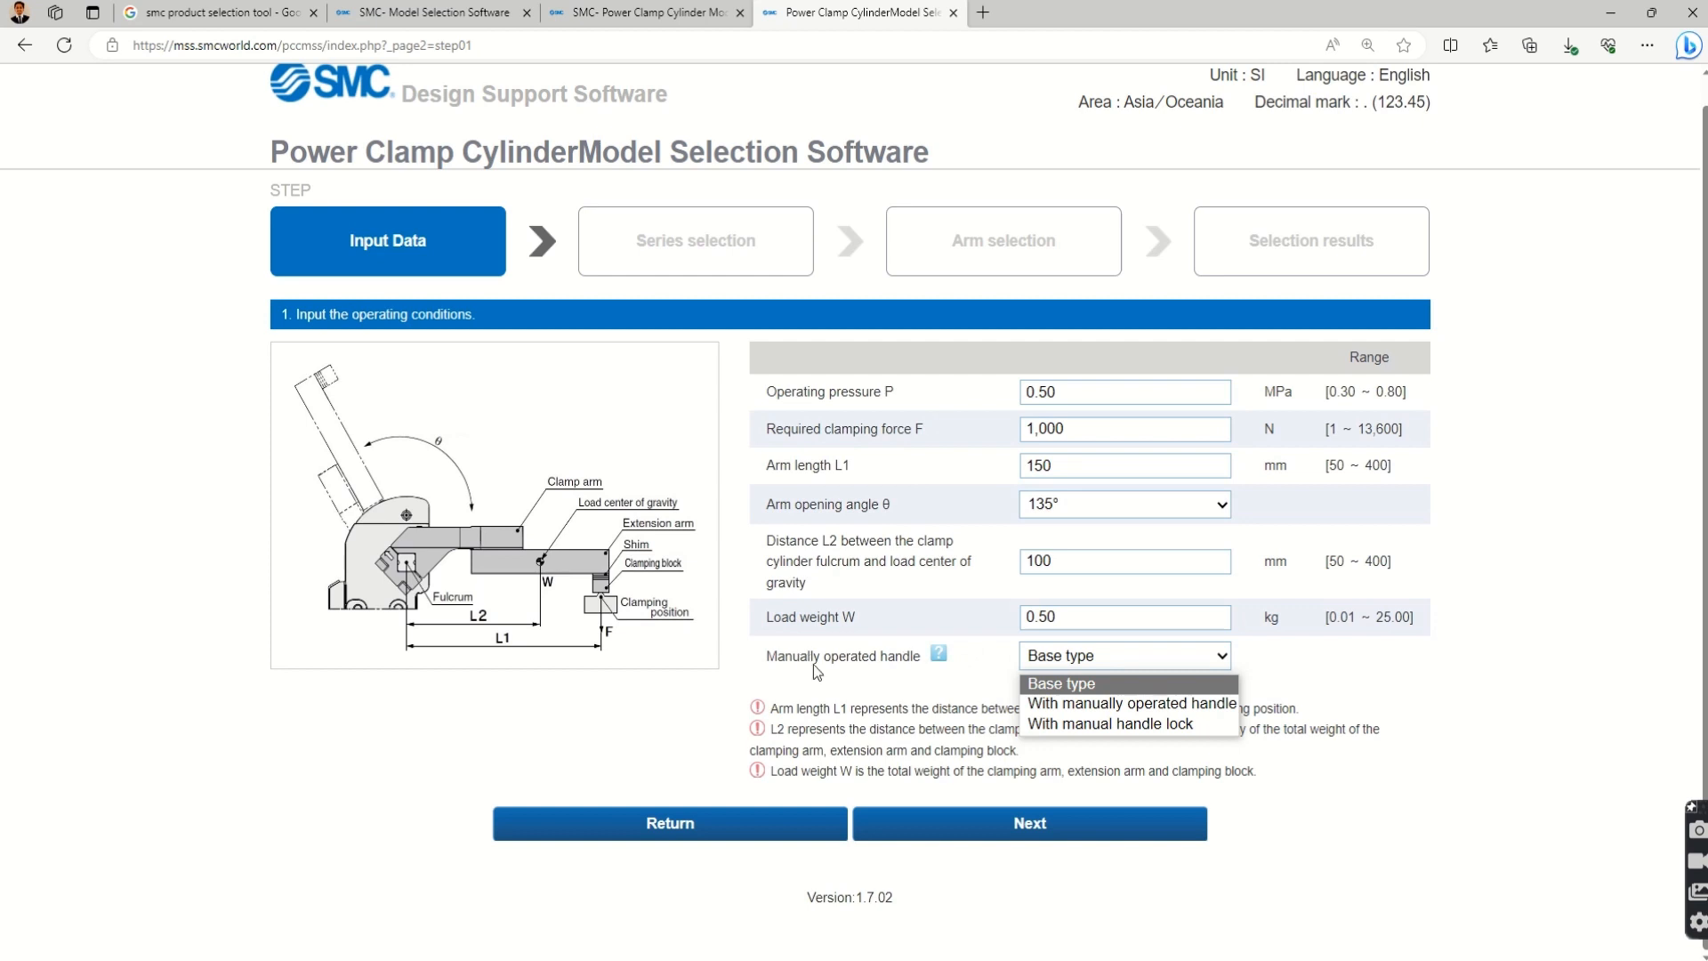
pyautogui.click(1155, 724)
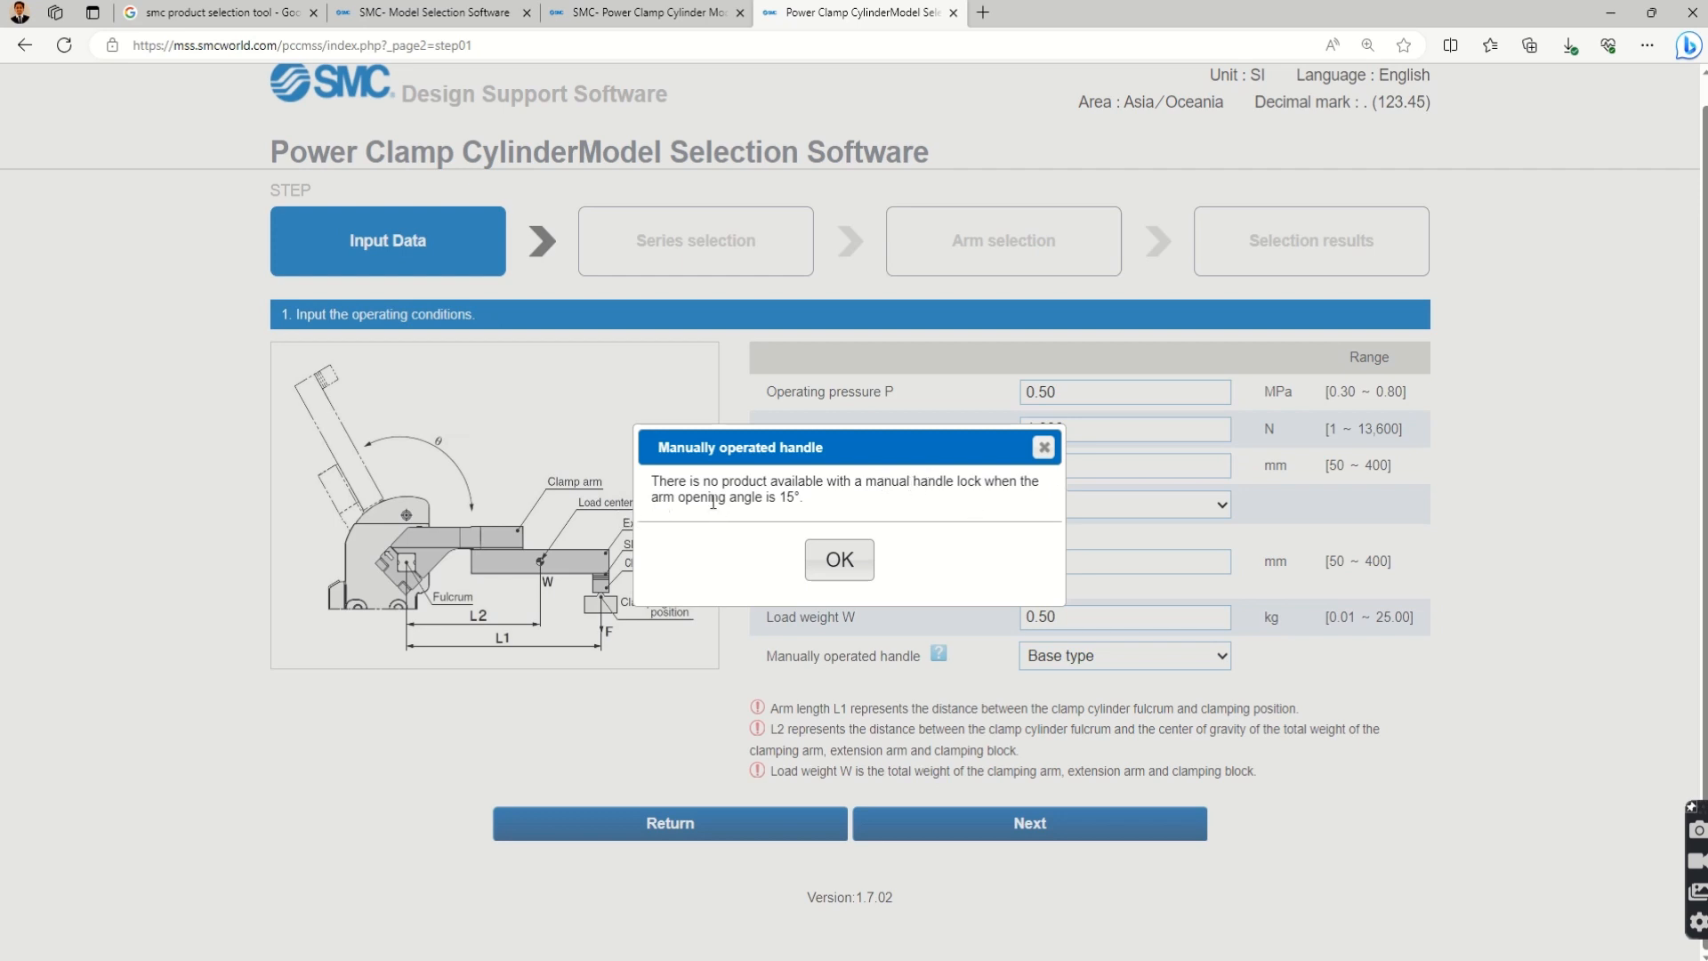
pyautogui.click(853, 567)
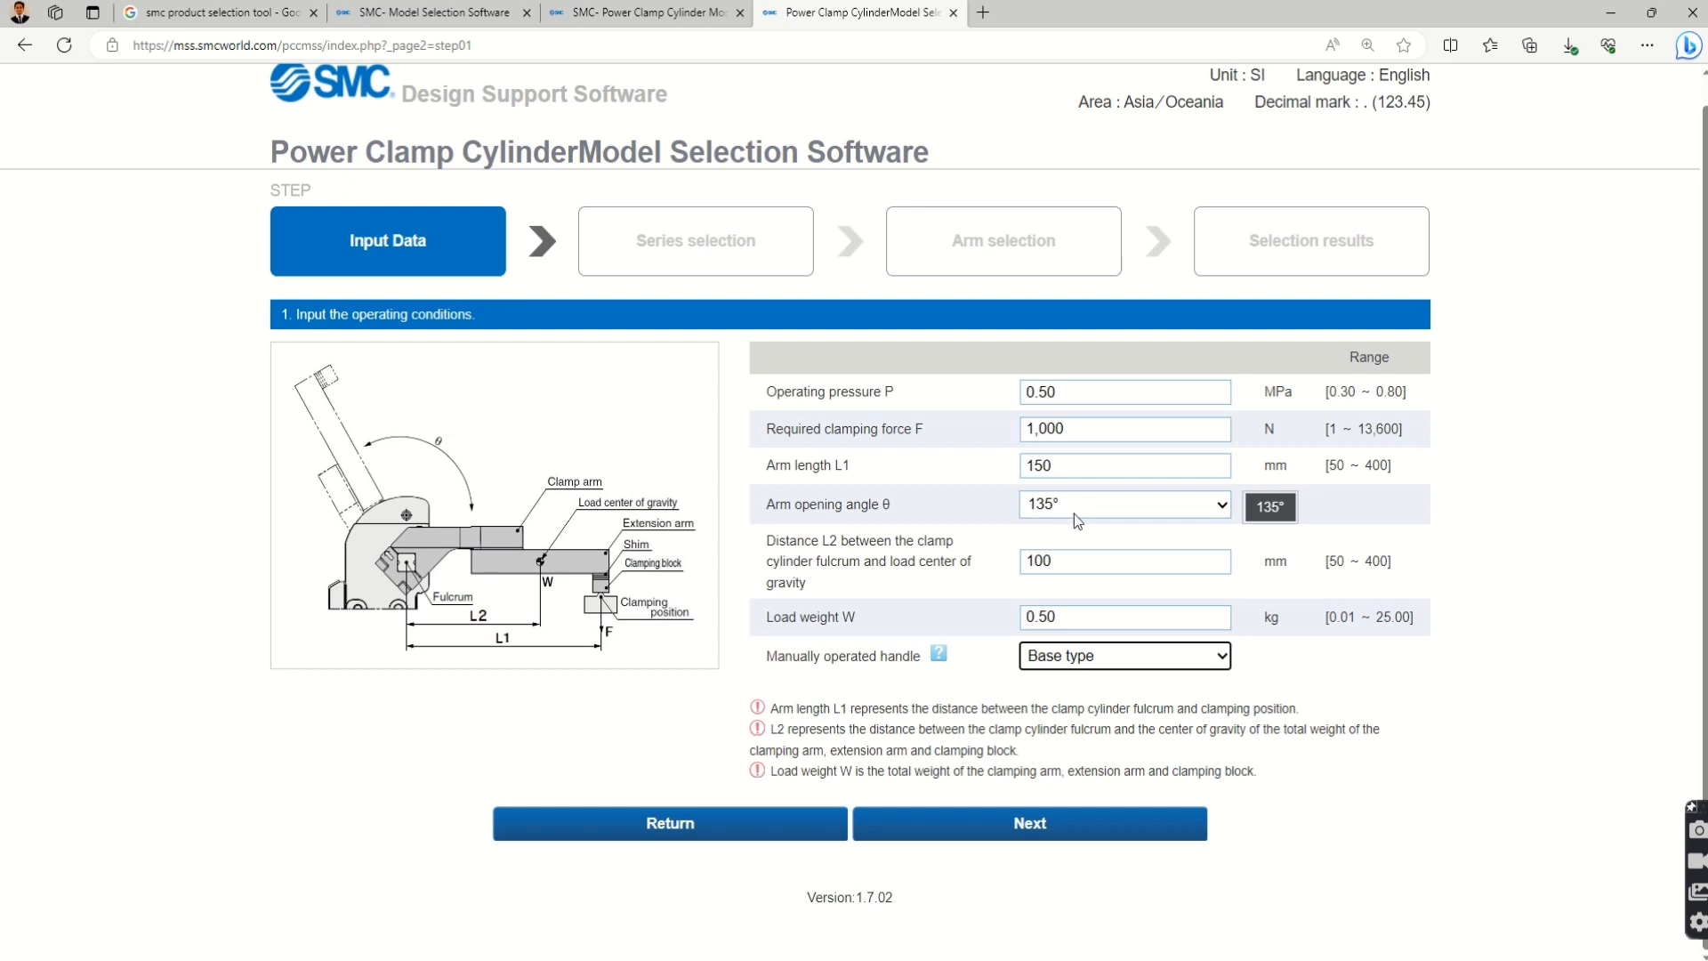
# Step: Choose Base type for the manually operated handle and proceed to the series selection
pyautogui.click(1082, 663)
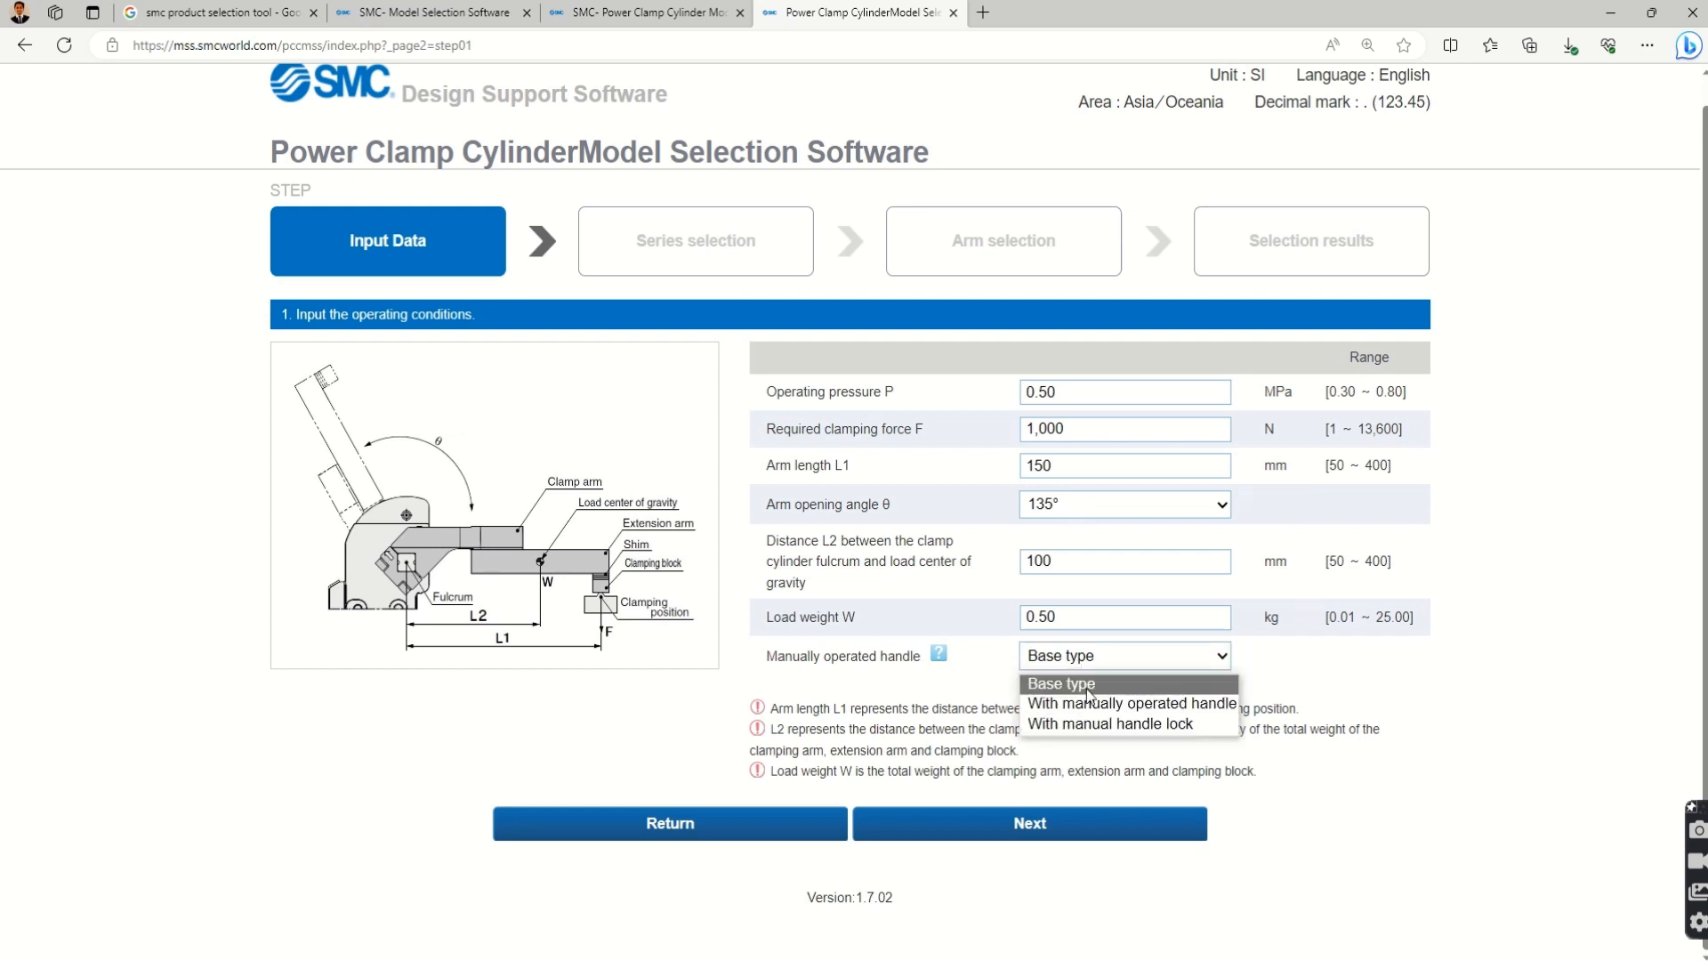
pyautogui.click(1087, 684)
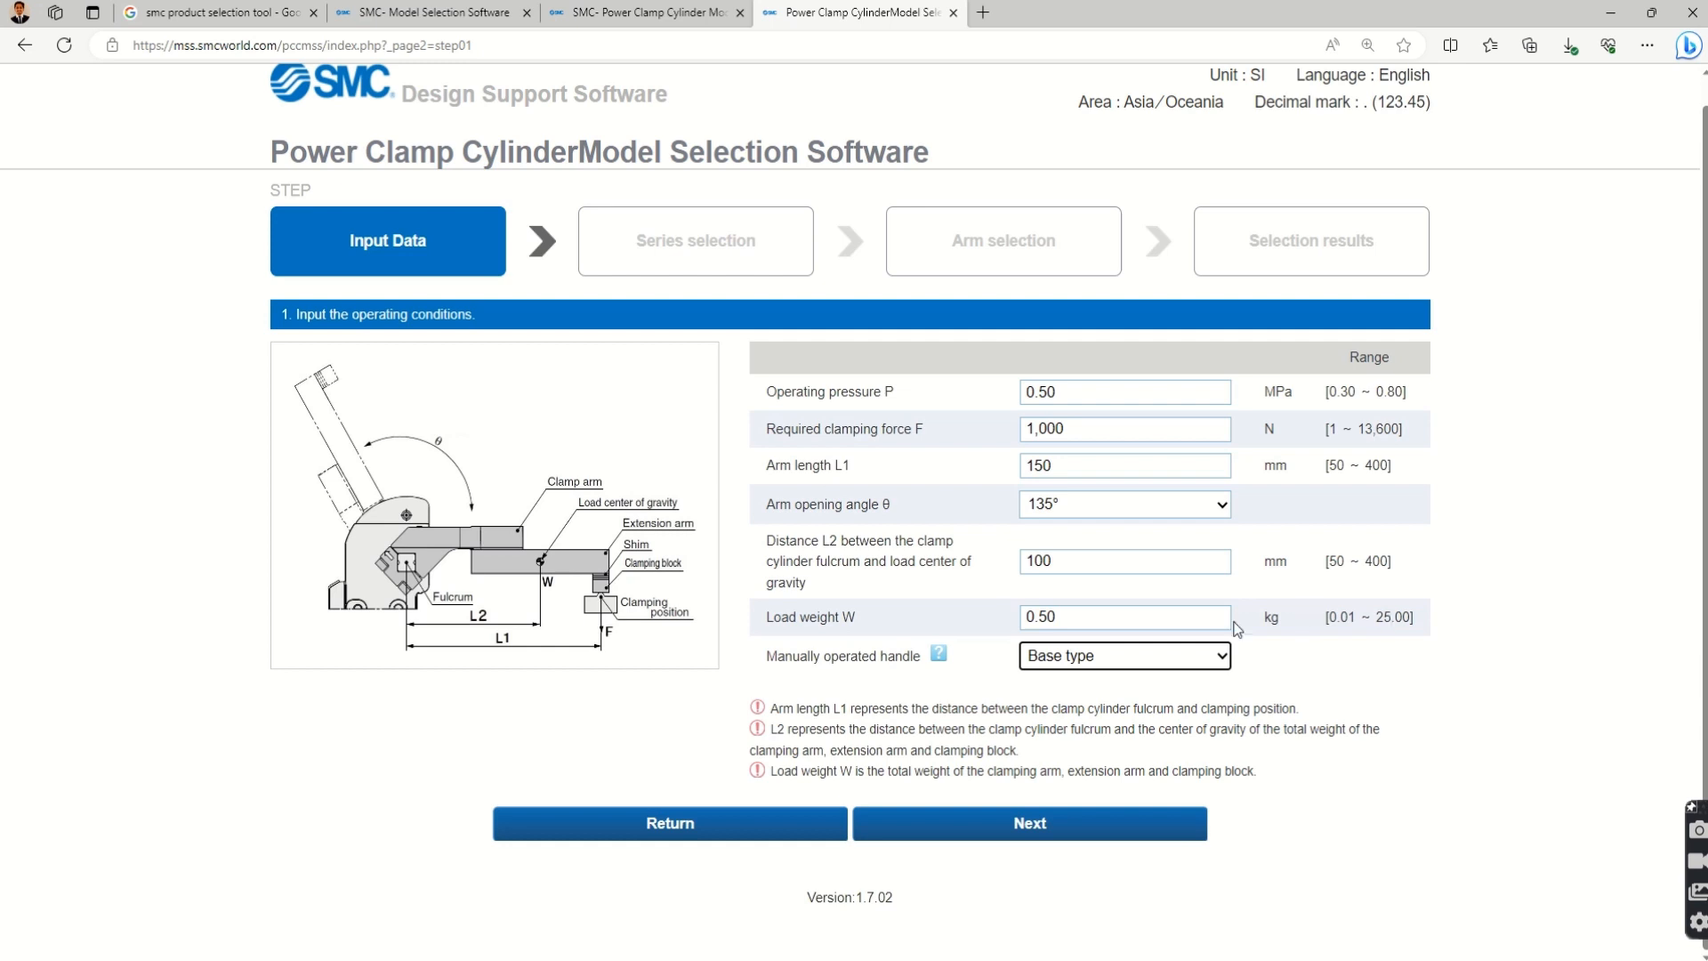
pyautogui.click(1025, 821)
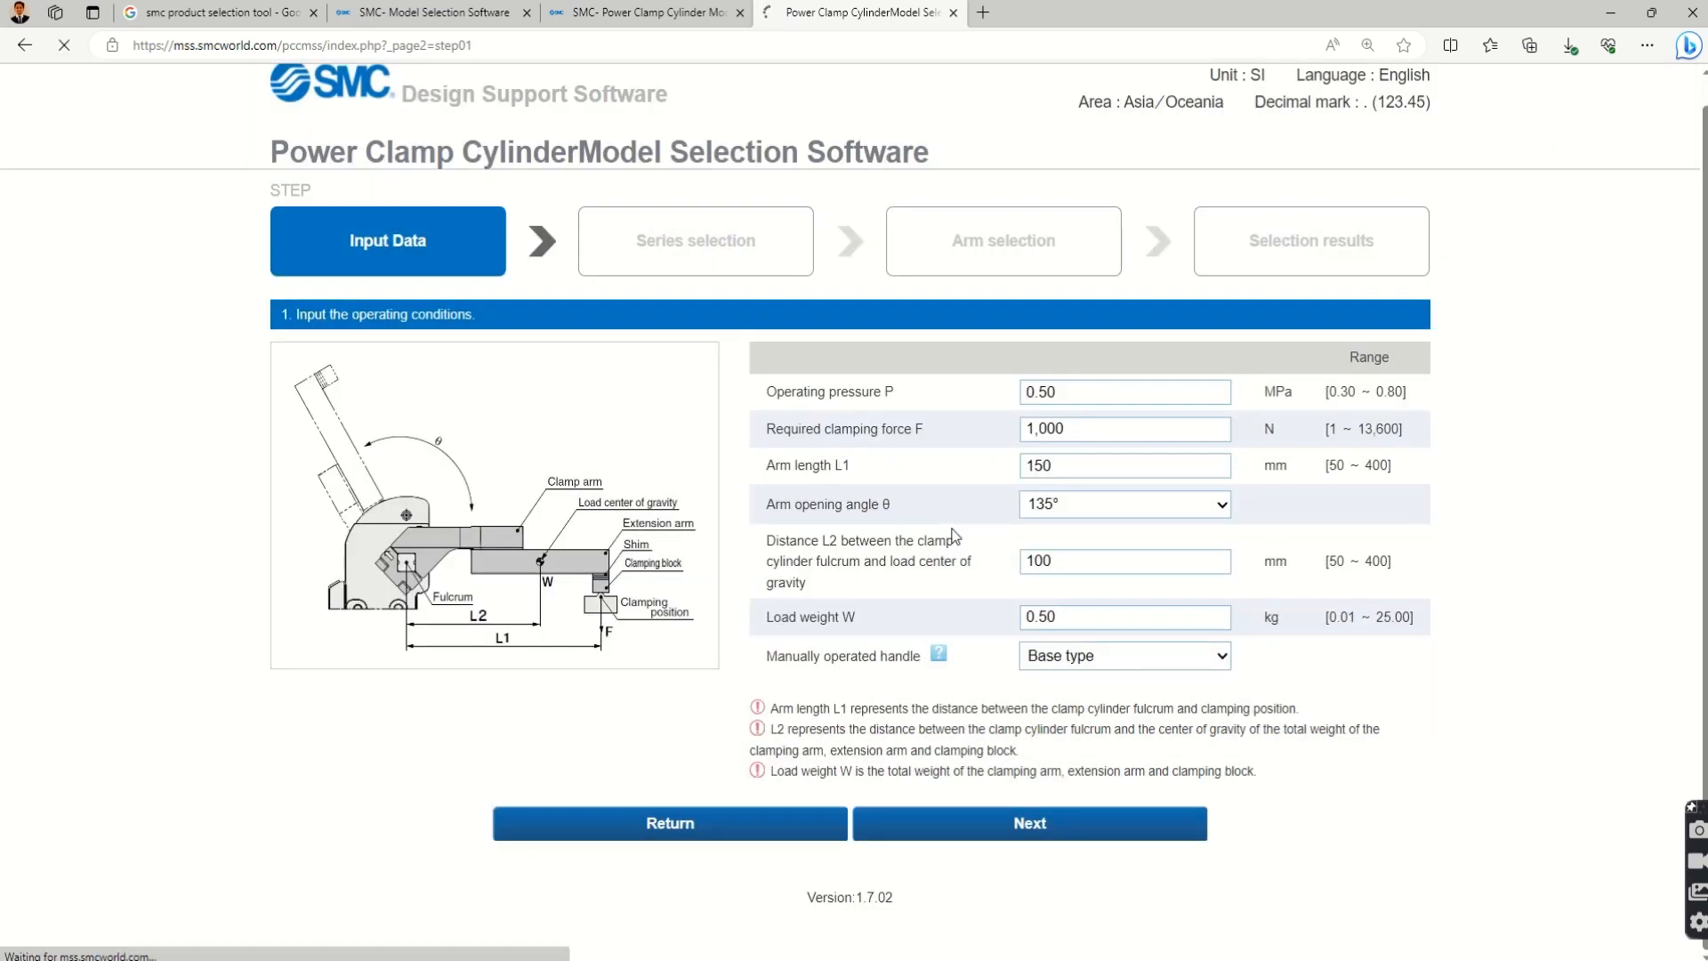
# Step: Set the cylinder port to Rc and the proximity switch to TURCK in the cylinder specifications for series CKZ5T
pyautogui.scroll(-1, 643, 669)
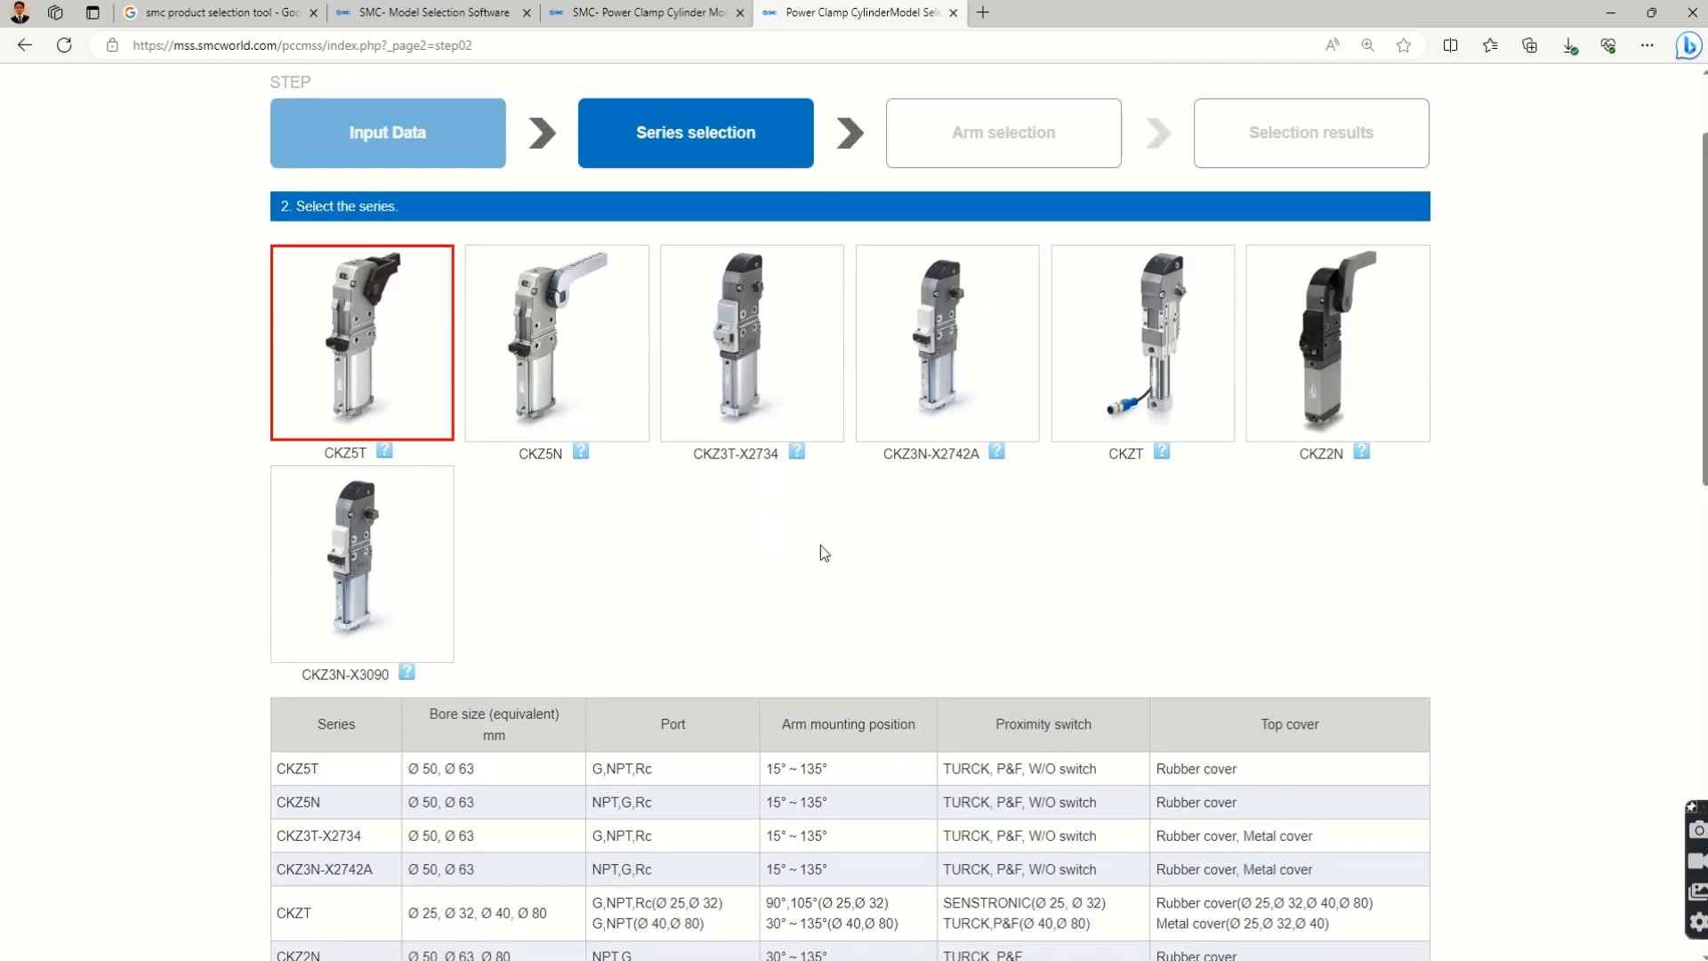
pyautogui.scroll(-3, 805, 534)
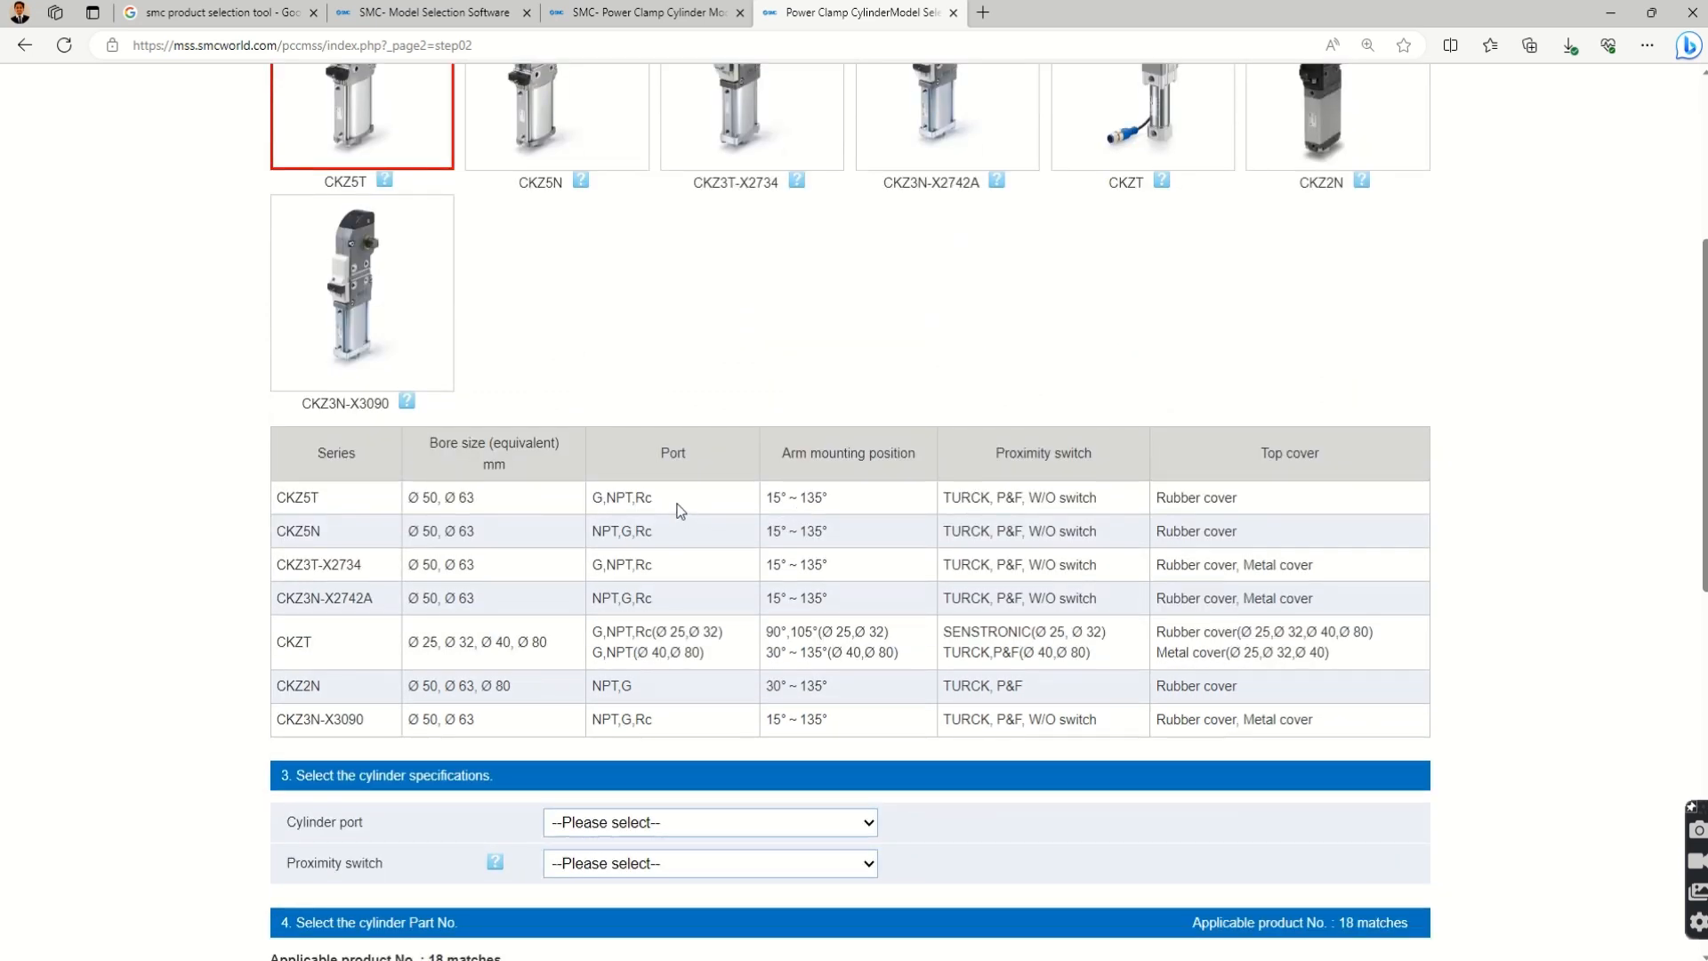
pyautogui.scroll(-2, 676, 503)
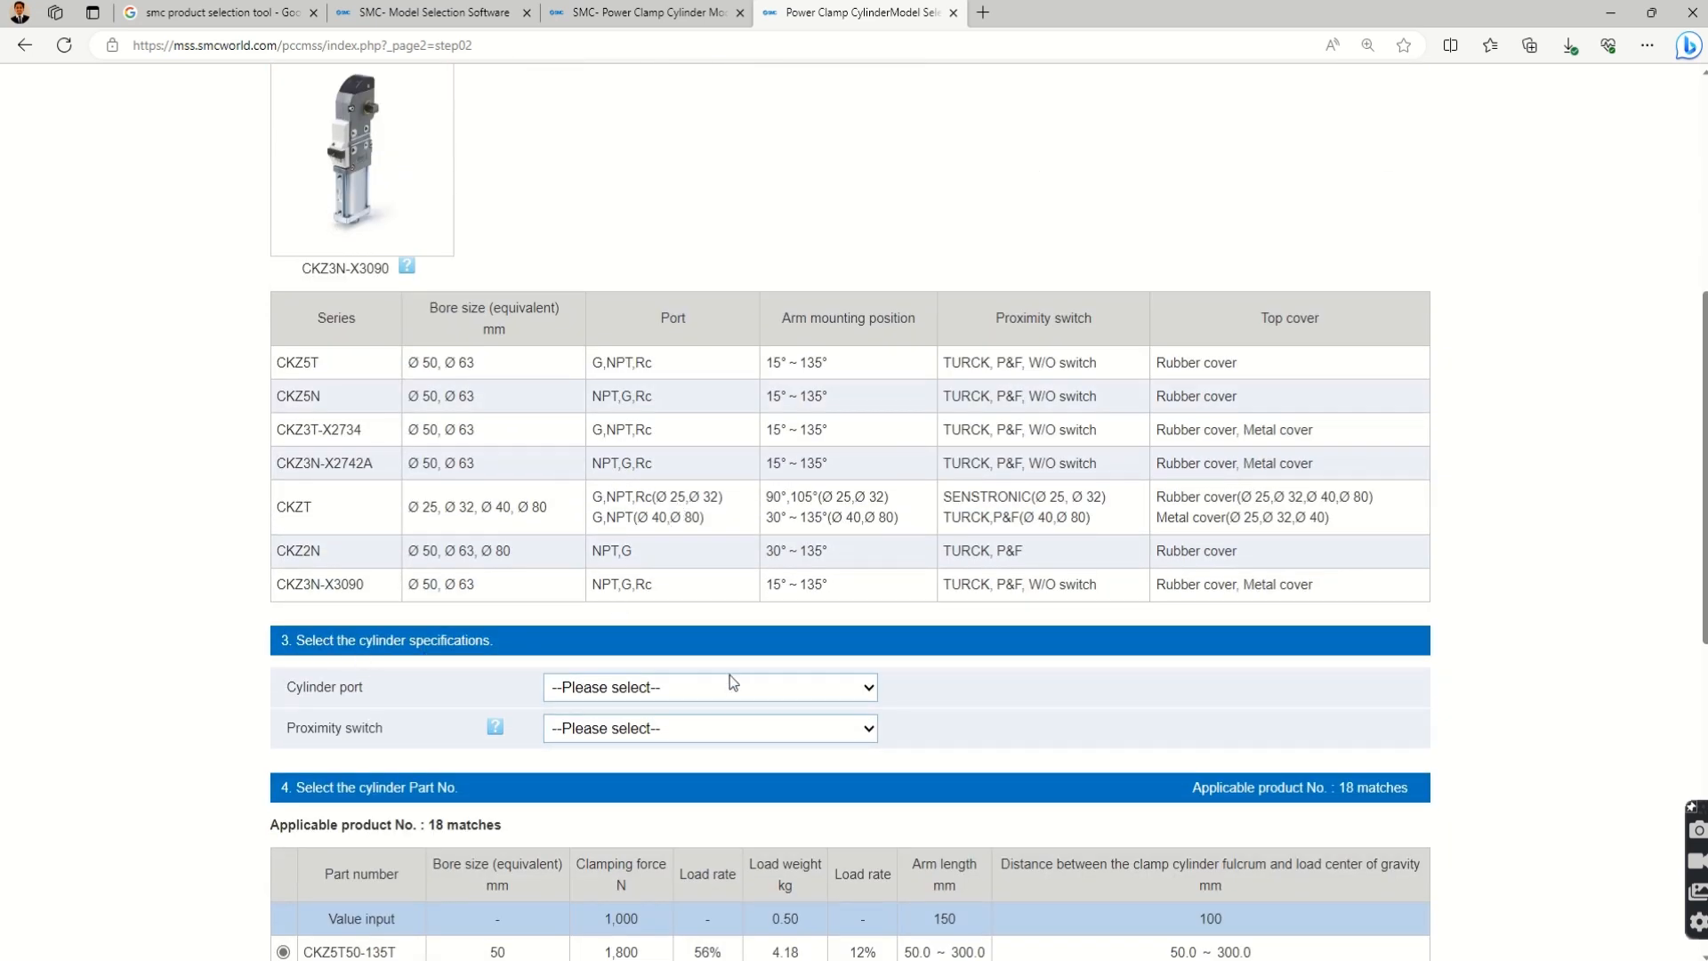
pyautogui.click(701, 688)
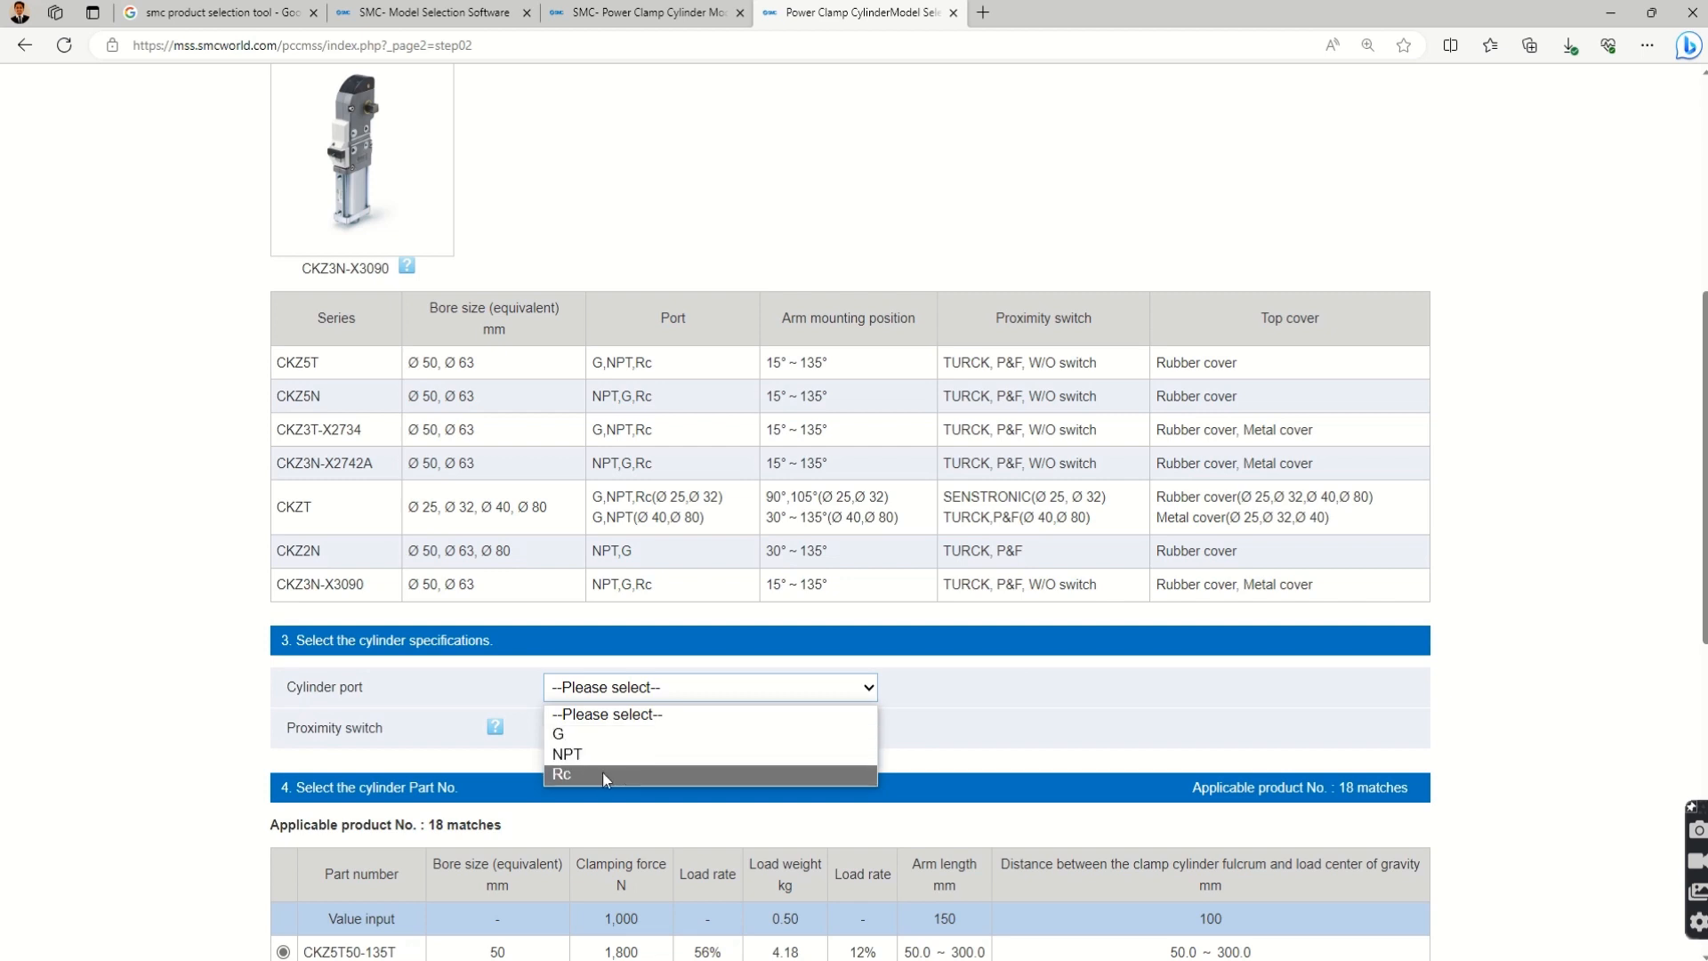
pyautogui.click(576, 773)
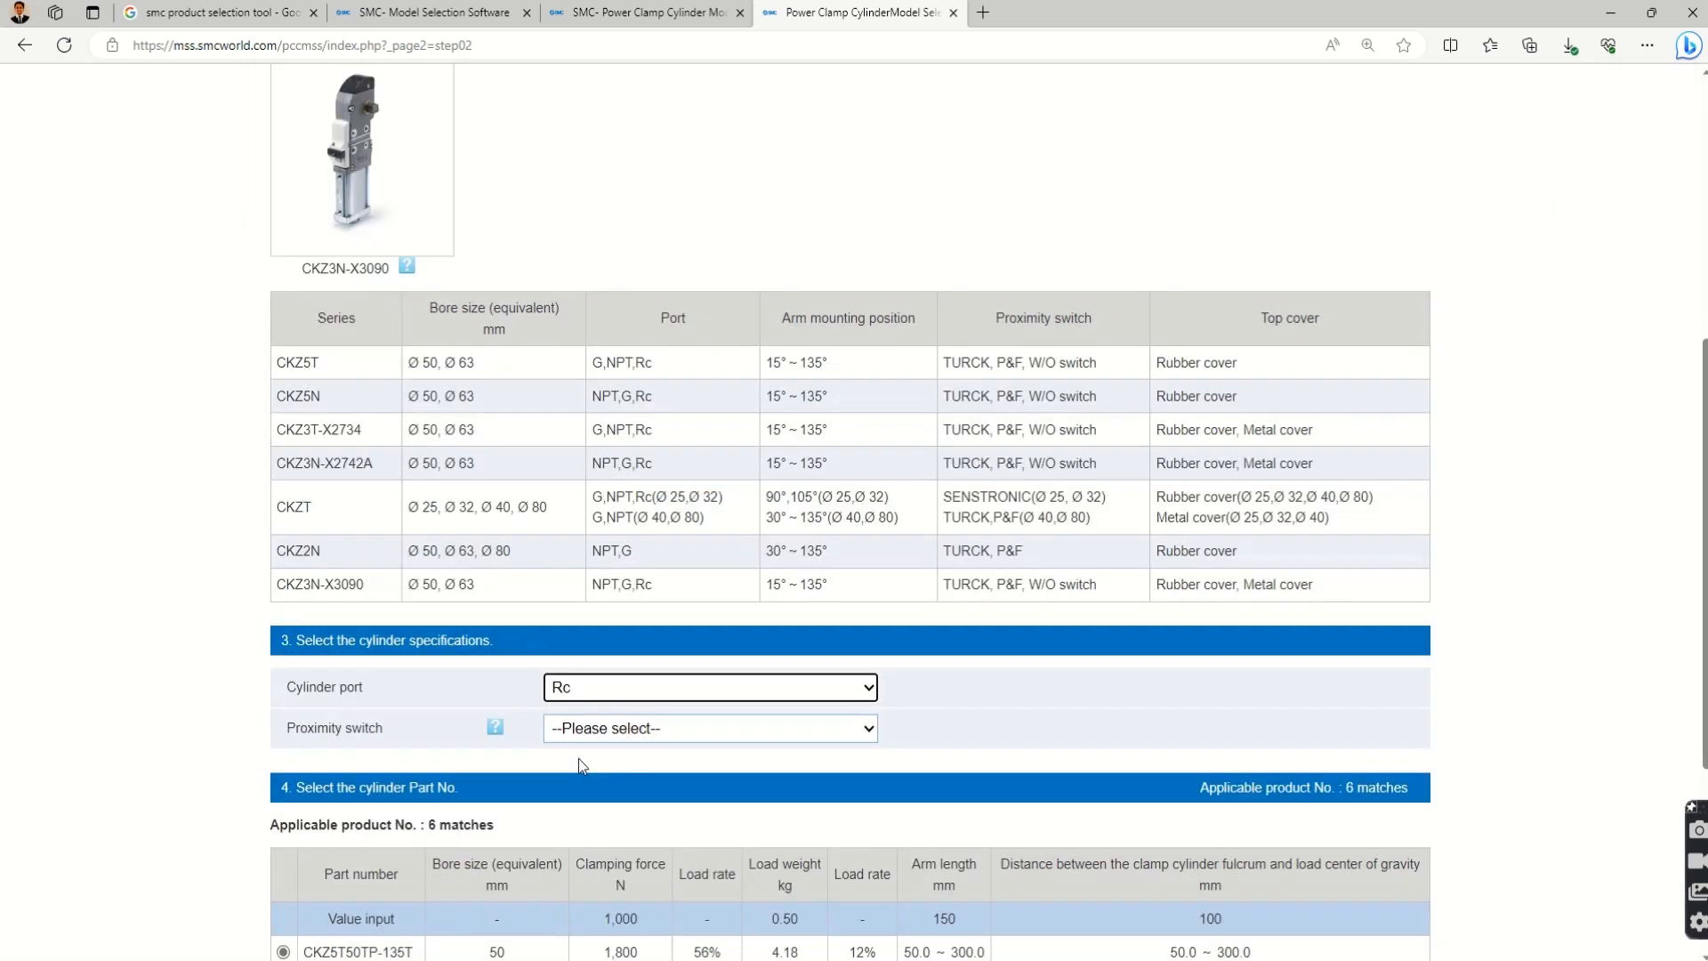
pyautogui.click(619, 736)
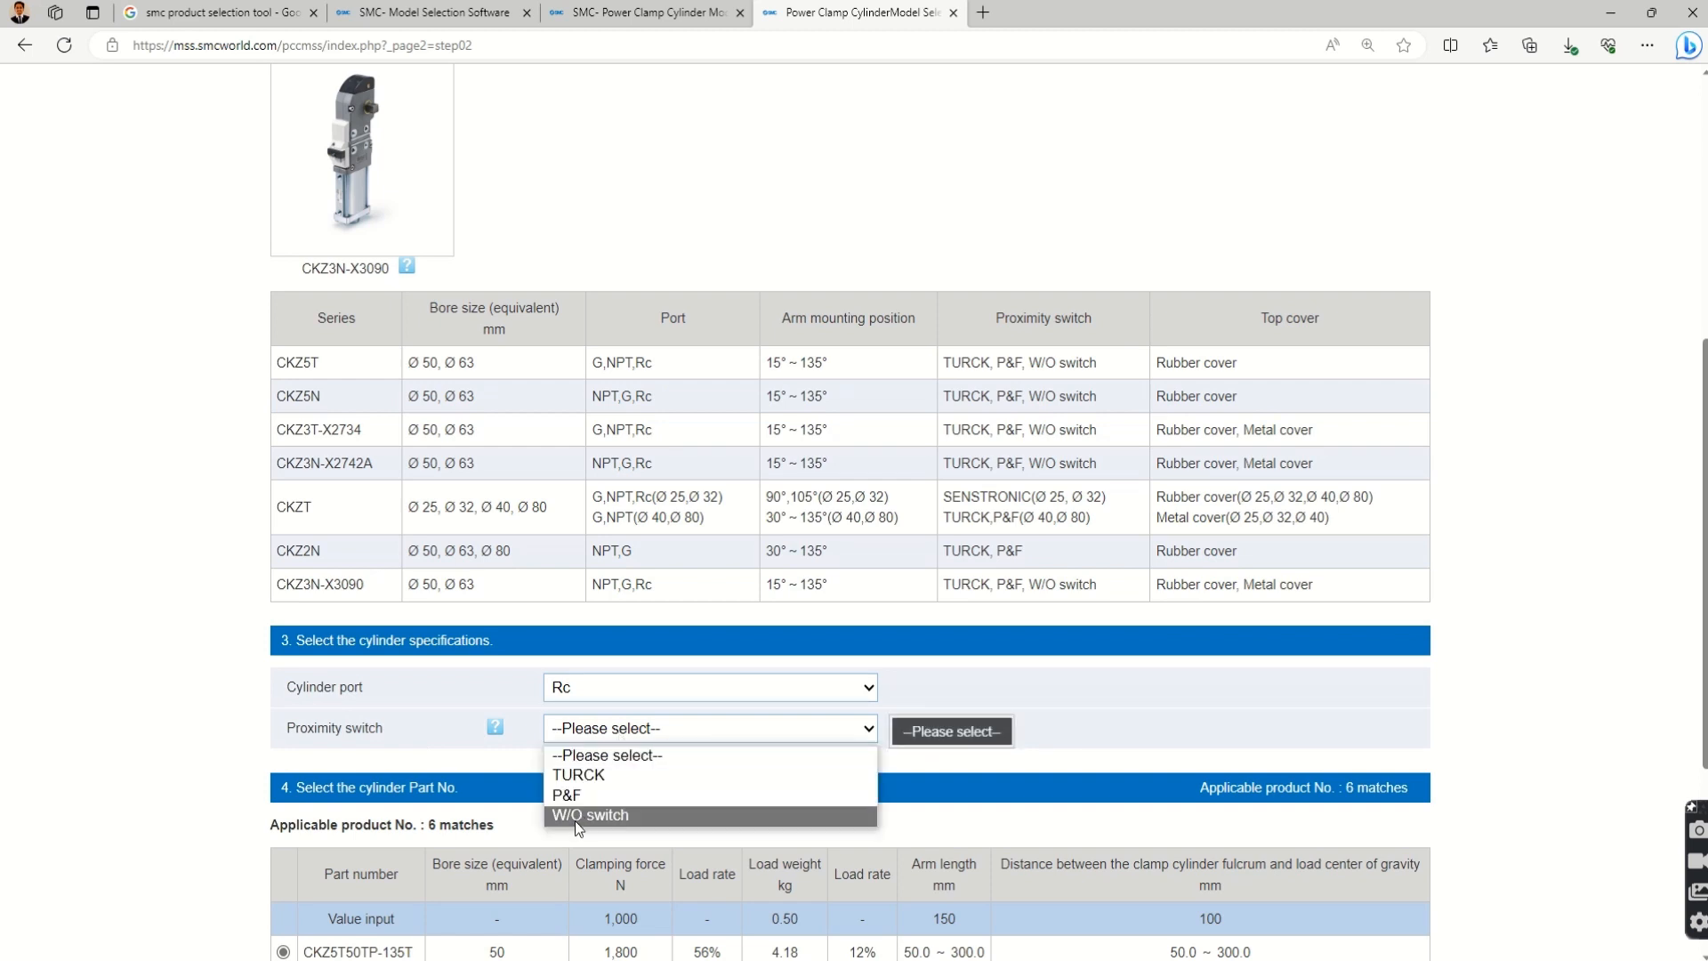
pyautogui.click(580, 775)
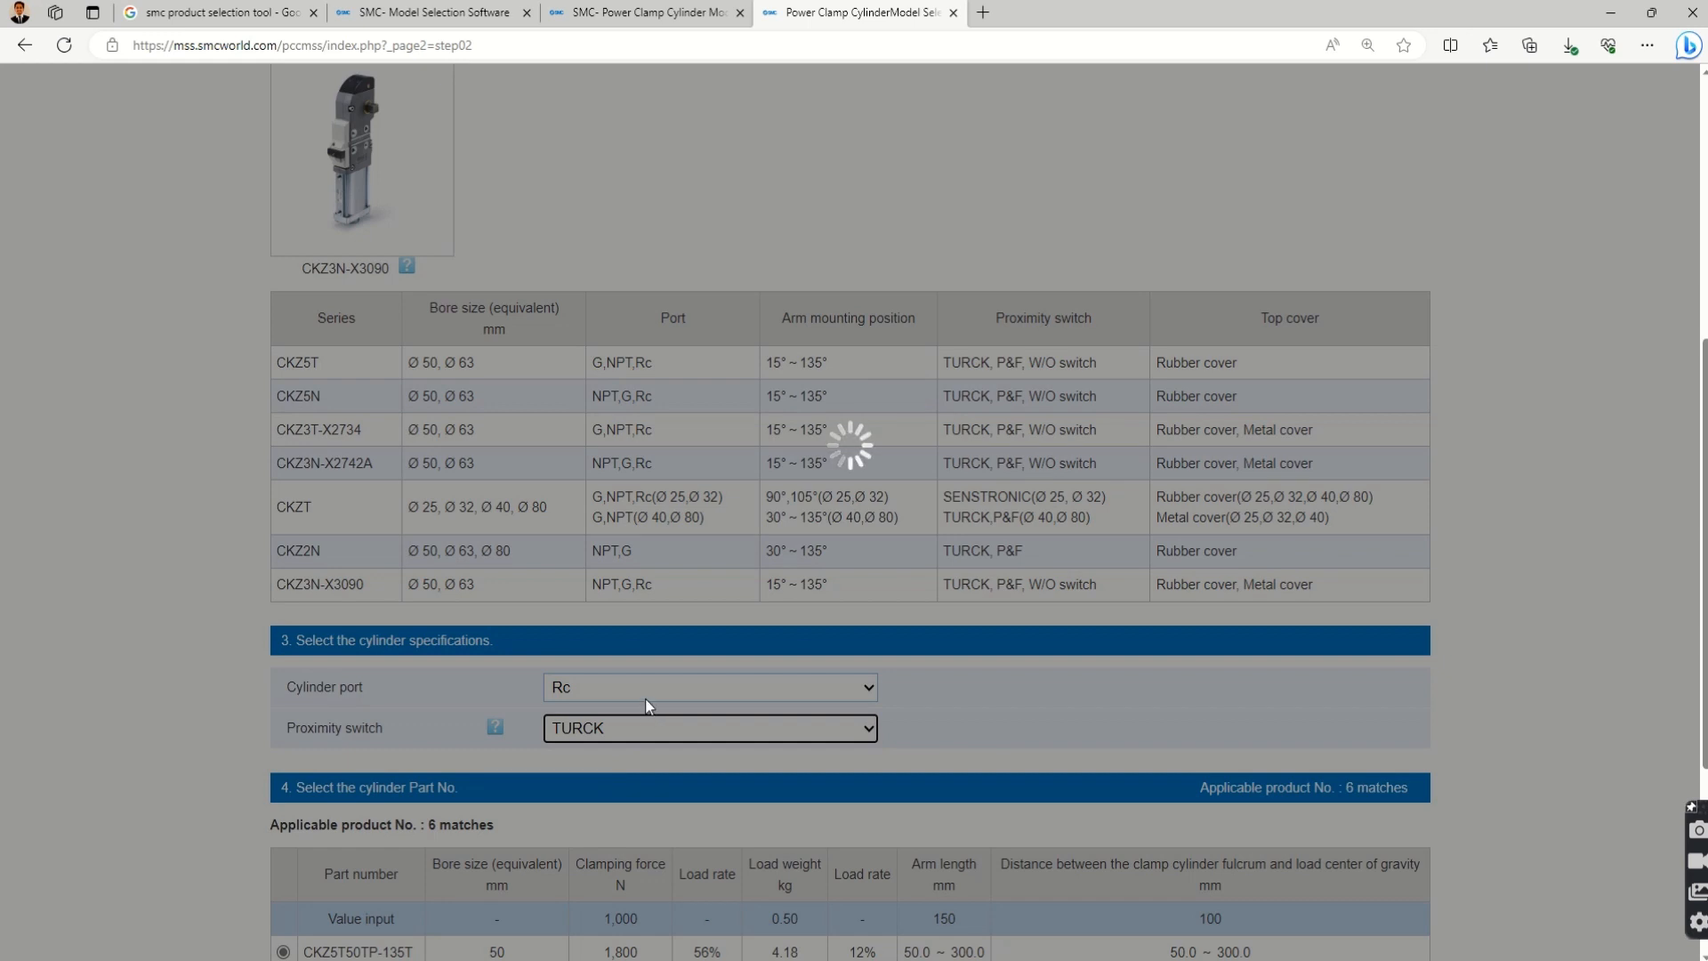
# Step: Keep part number CKZ5T50TP-135T selected and go straight to the selection results, skipping the arm selection
pyautogui.scroll(-3, 673, 648)
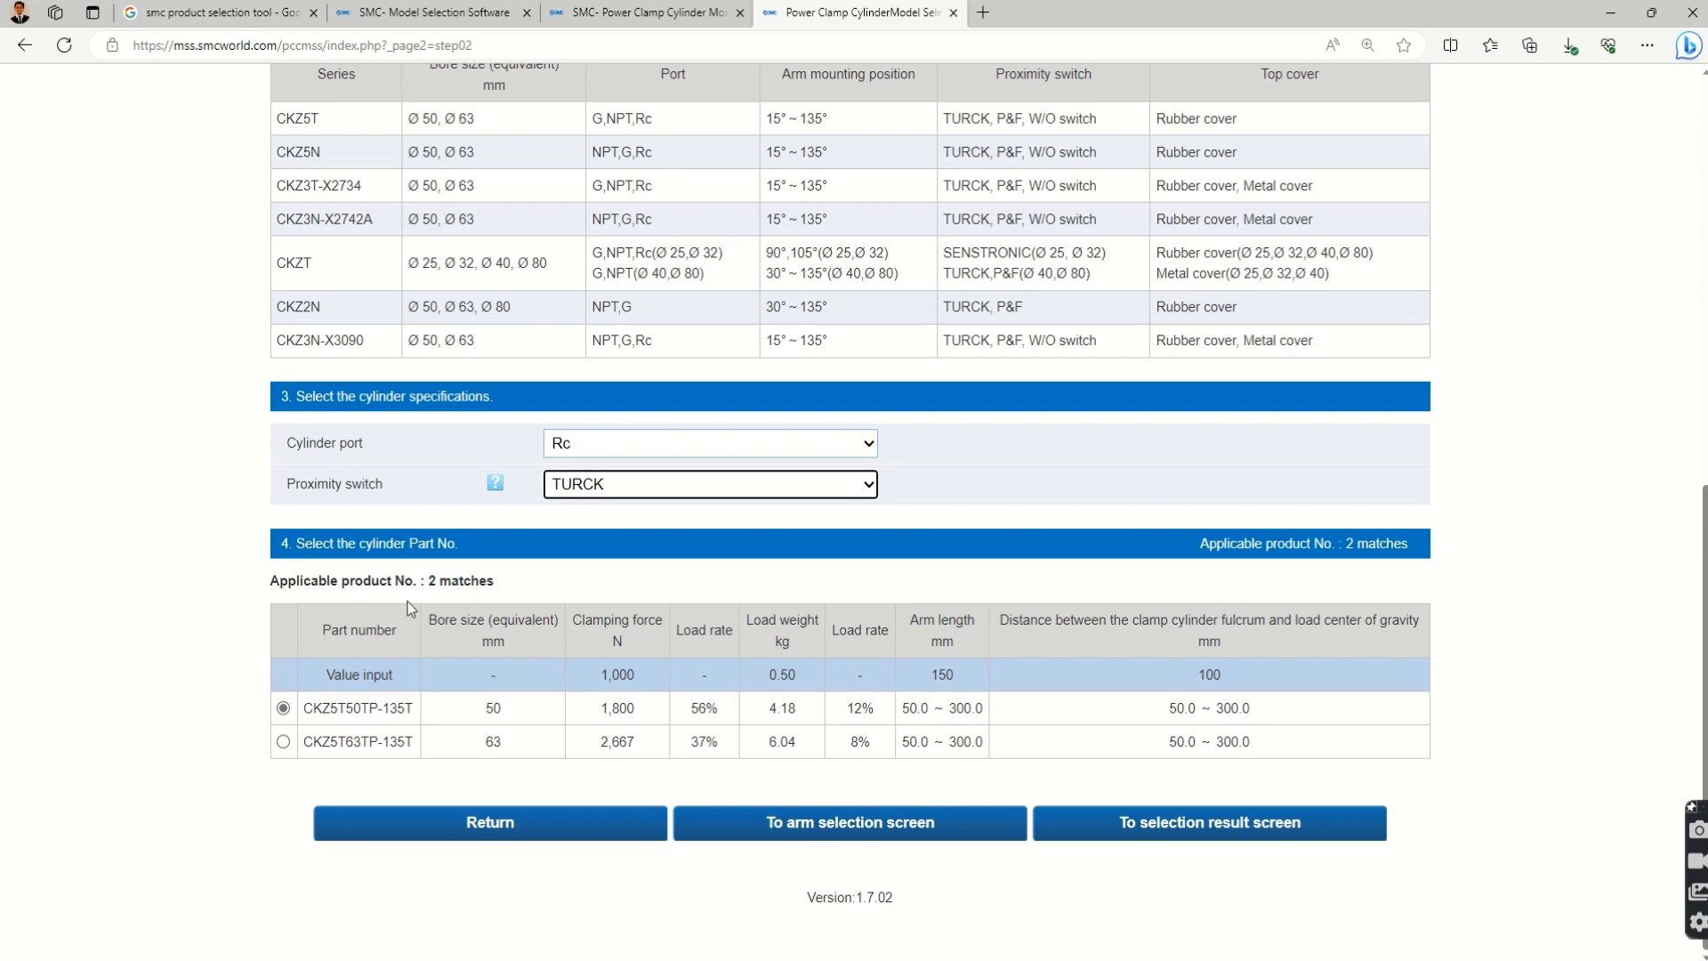
pyautogui.moveTo(503, 582); pyautogui.dragTo(298, 589)
pyautogui.click(565, 583)
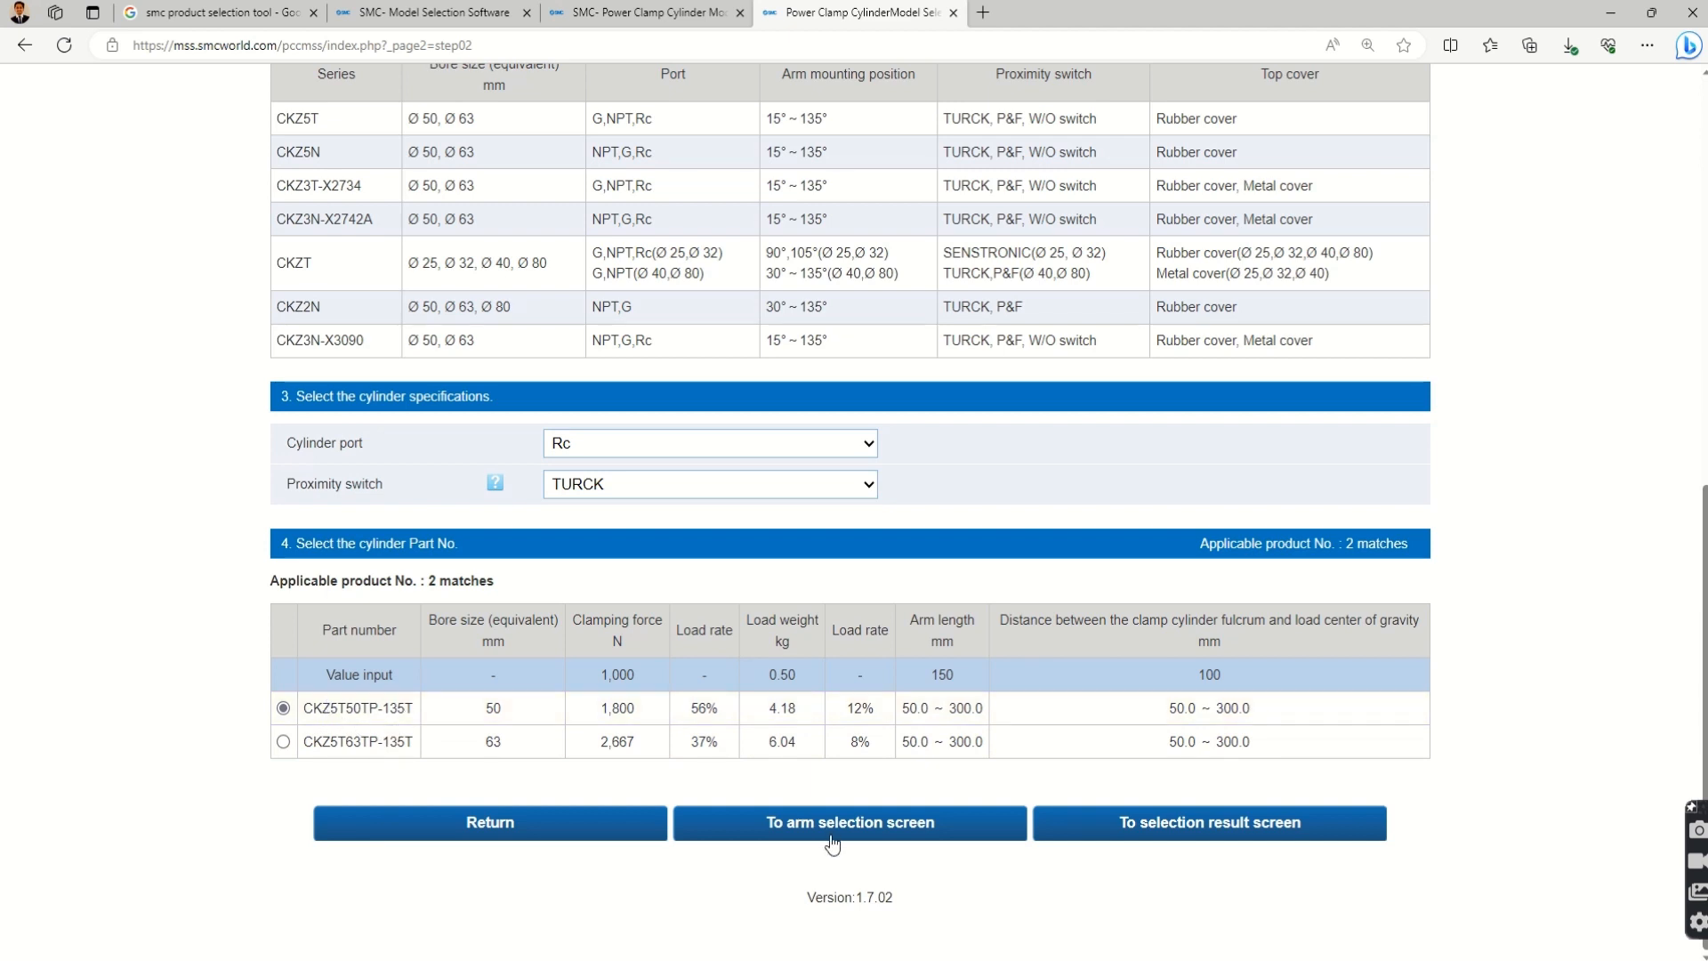
pyautogui.click(1154, 838)
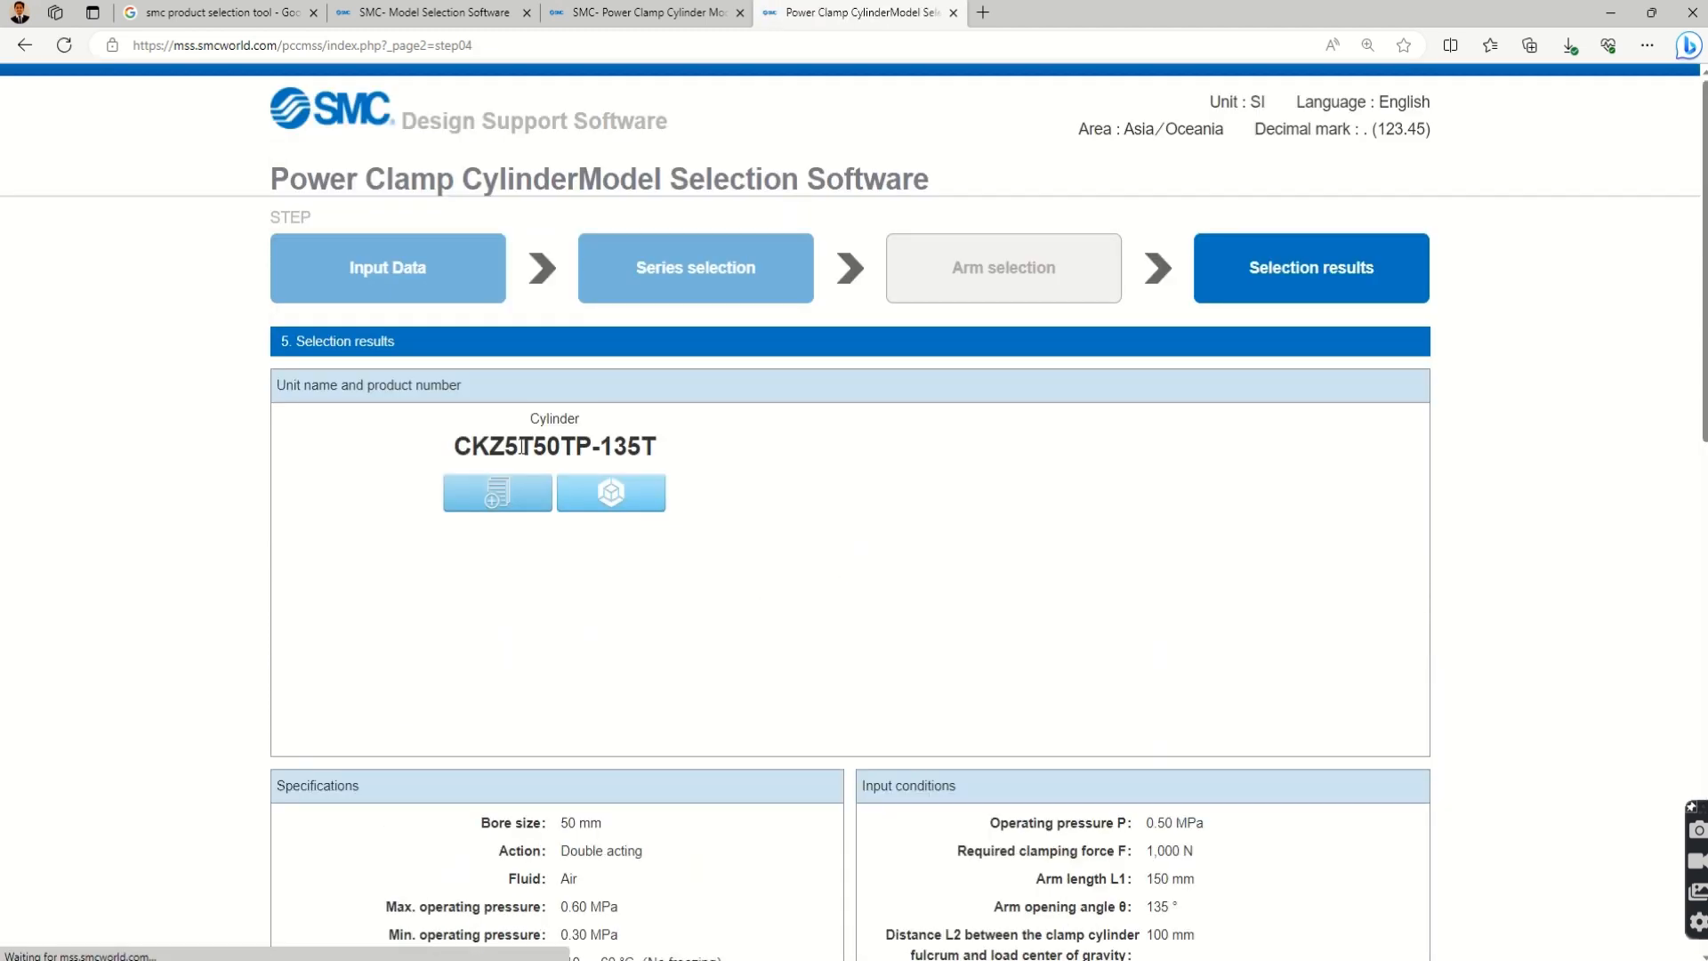
# Step: Review the chosen cylinder's specifications, input conditions, rotated 3D preview, calculation results and the clamping force and load weight graphs
pyautogui.scroll(-3, 912, 581)
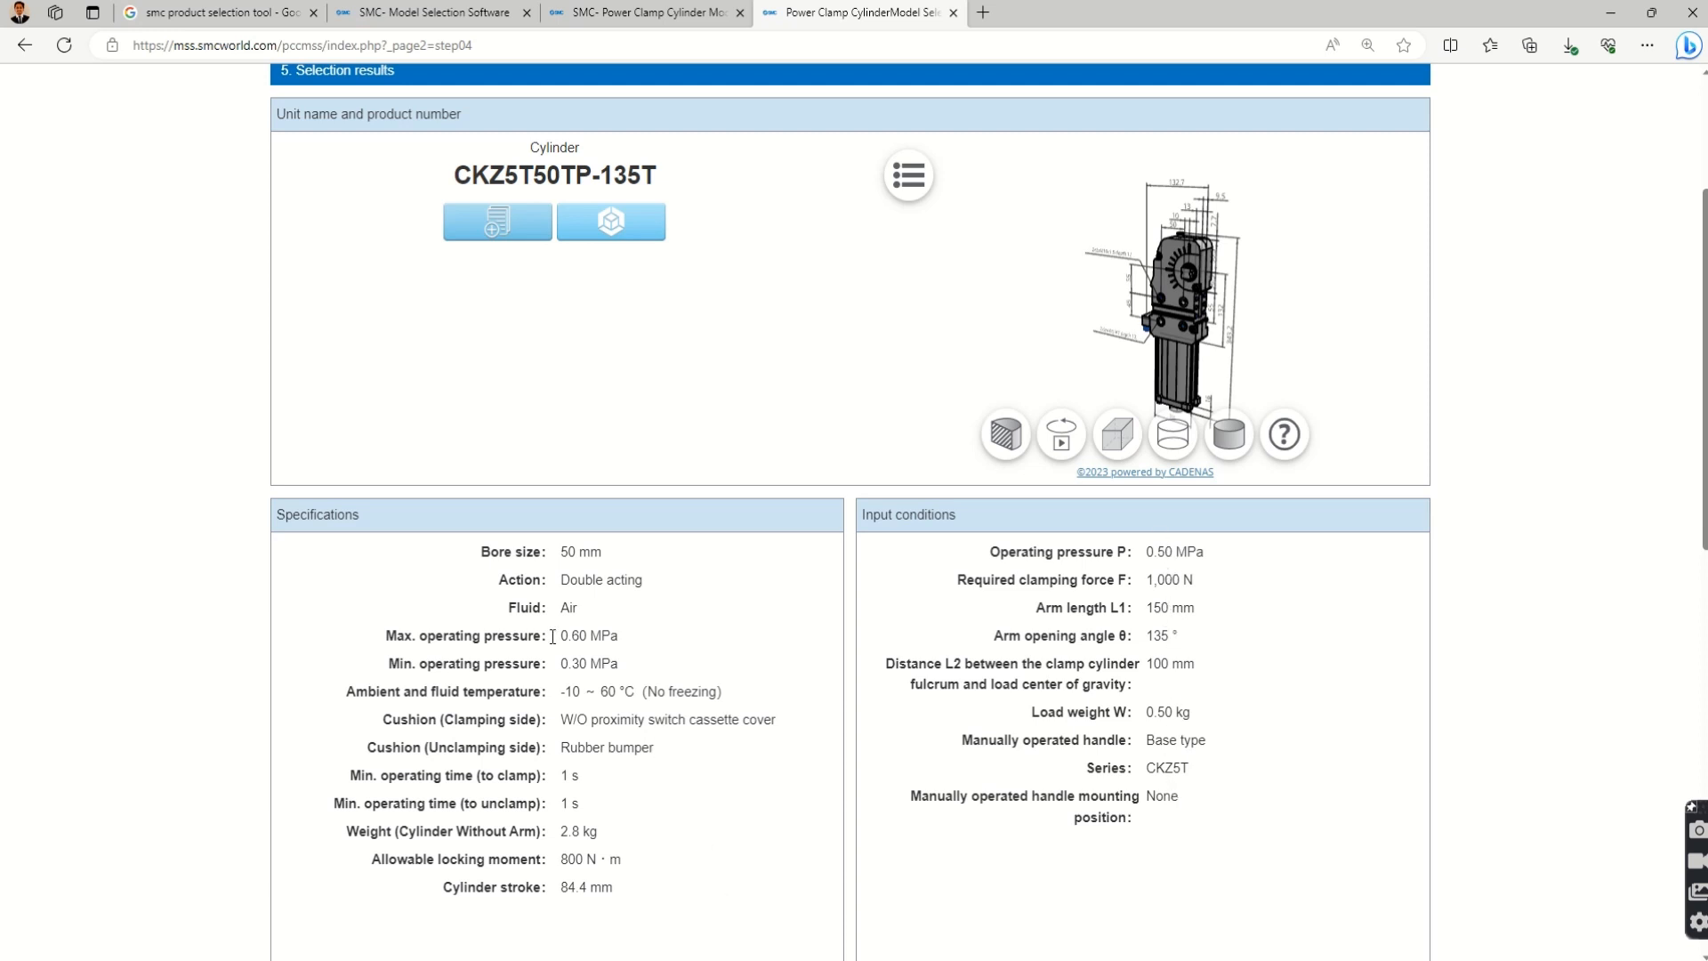
pyautogui.scroll(-3, 570, 550)
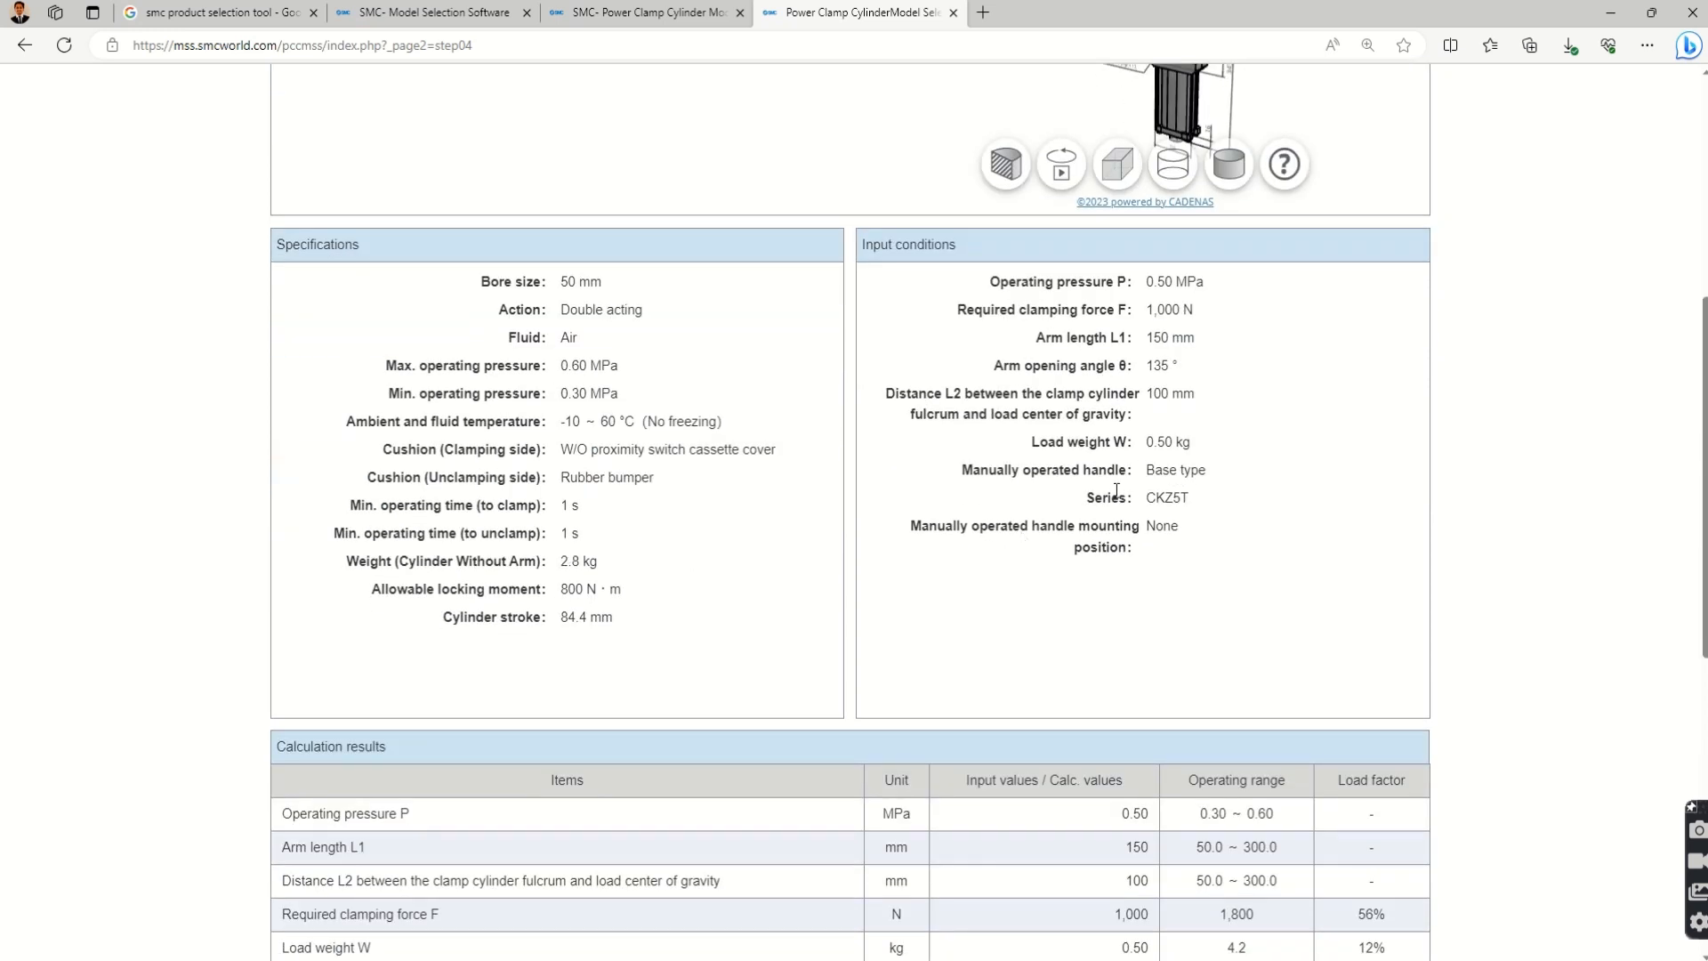
pyautogui.scroll(5, 1117, 489)
pyautogui.scroll(5, 1174, 445)
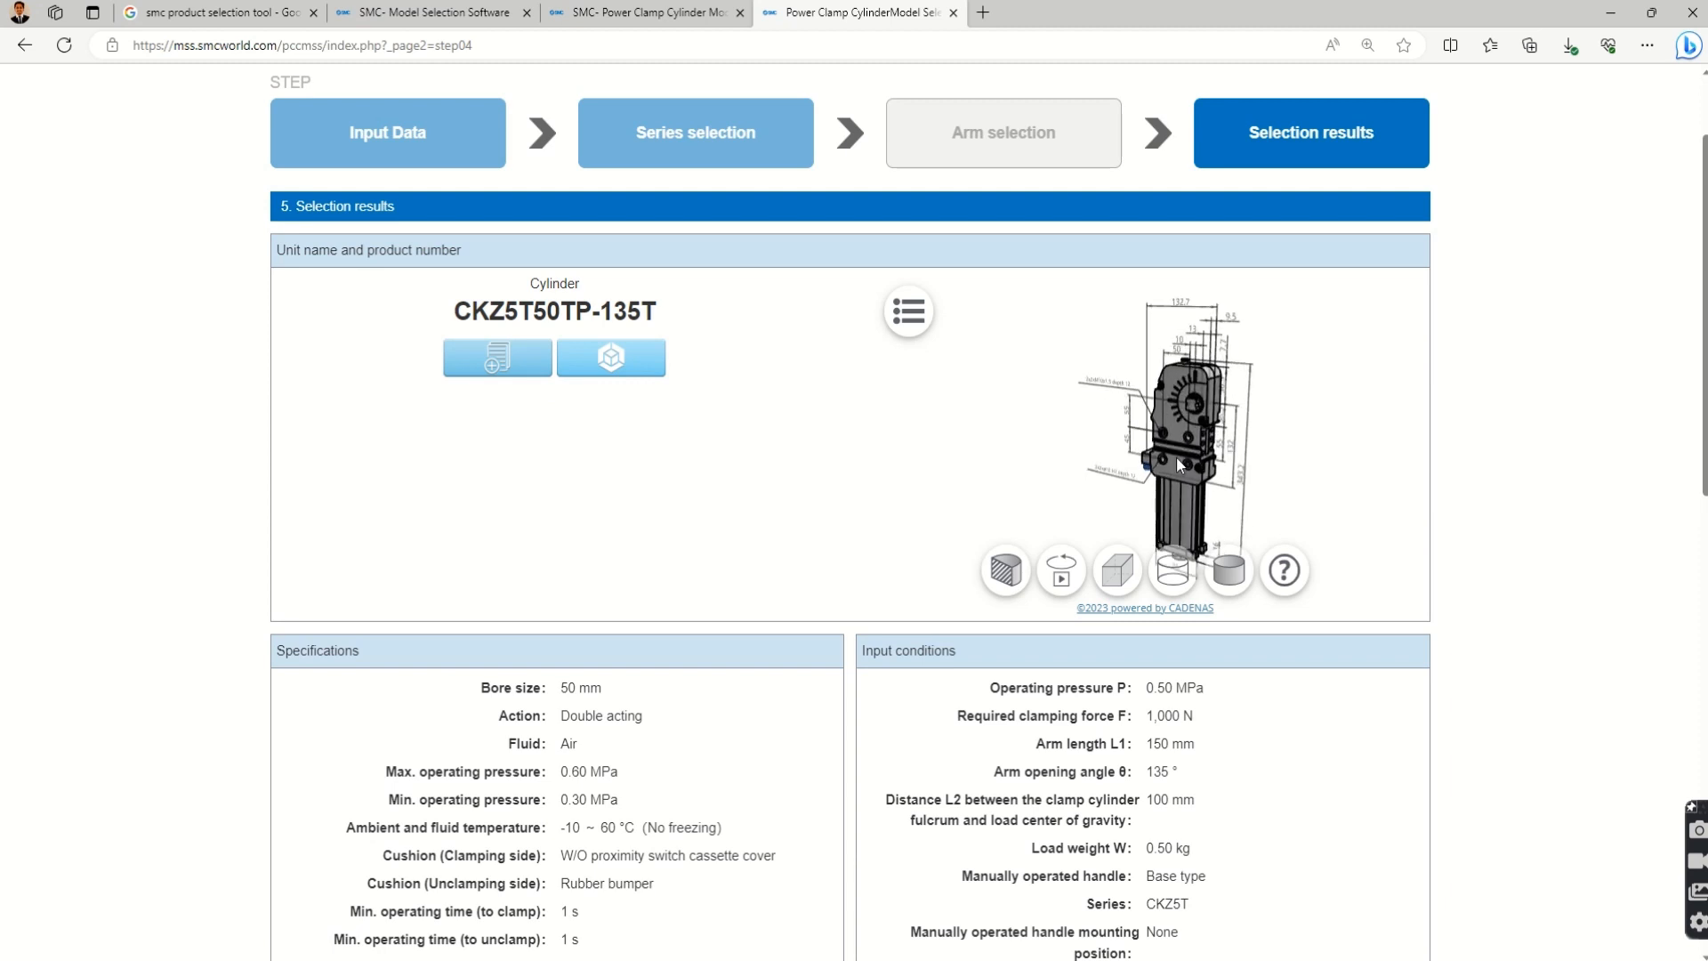
pyautogui.moveTo(1235, 356)
pyautogui.mouseDown()
pyautogui.moveTo(1105, 419)
pyautogui.moveTo(1123, 436)
pyautogui.moveTo(1260, 376)
pyautogui.moveTo(1212, 408)
pyautogui.moveTo(1208, 498)
pyautogui.moveTo(1320, 302)
pyautogui.moveTo(1298, 470)
pyautogui.moveTo(1039, 474)
pyautogui.moveTo(1197, 476)
pyautogui.mouseUp()
pyautogui.scroll(-3, 1212, 408)
pyautogui.scroll(-4, 1200, 460)
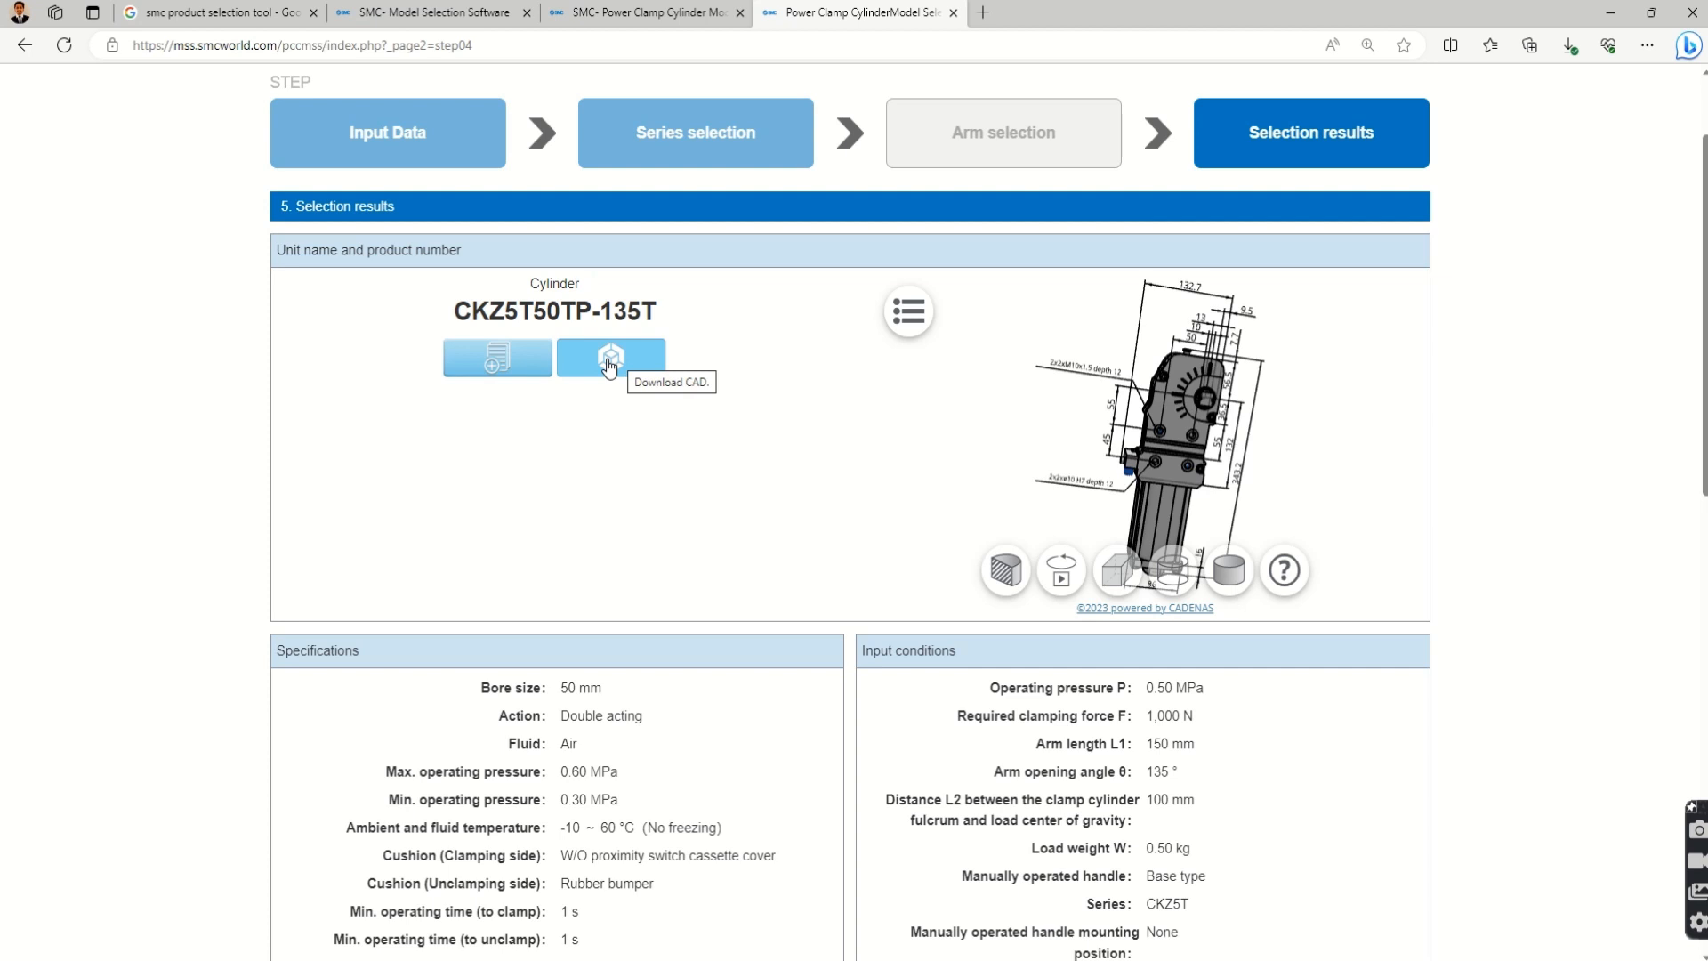
pyautogui.click(1060, 576)
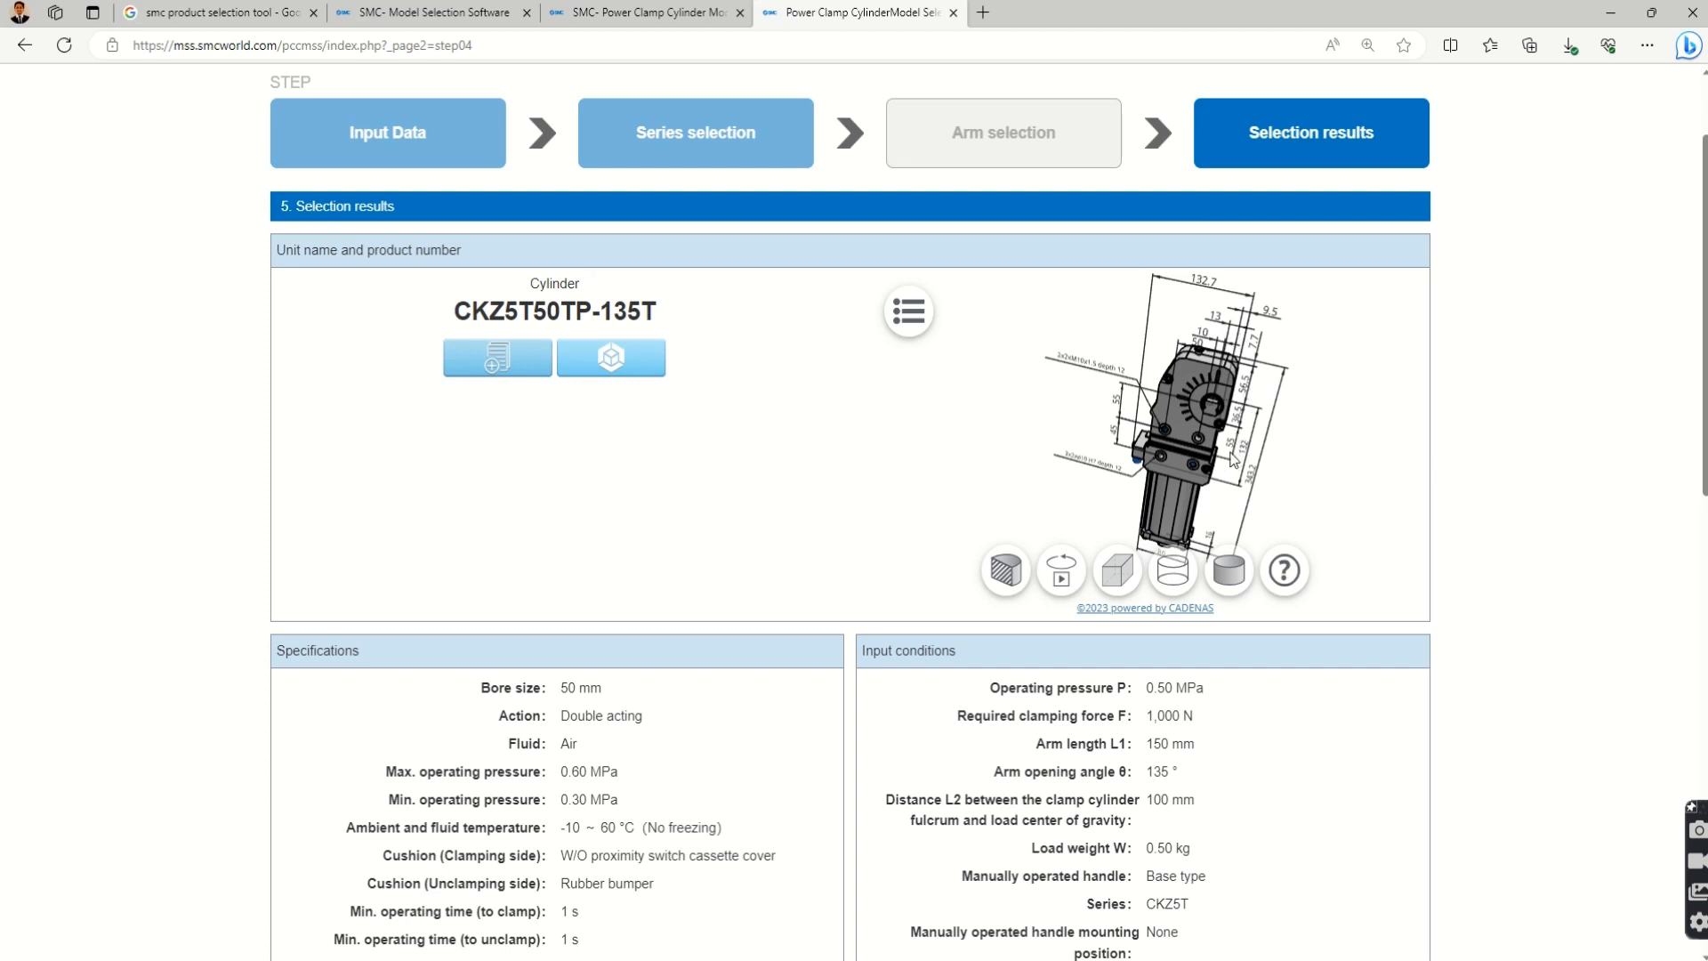
pyautogui.scroll(-8, 1092, 590)
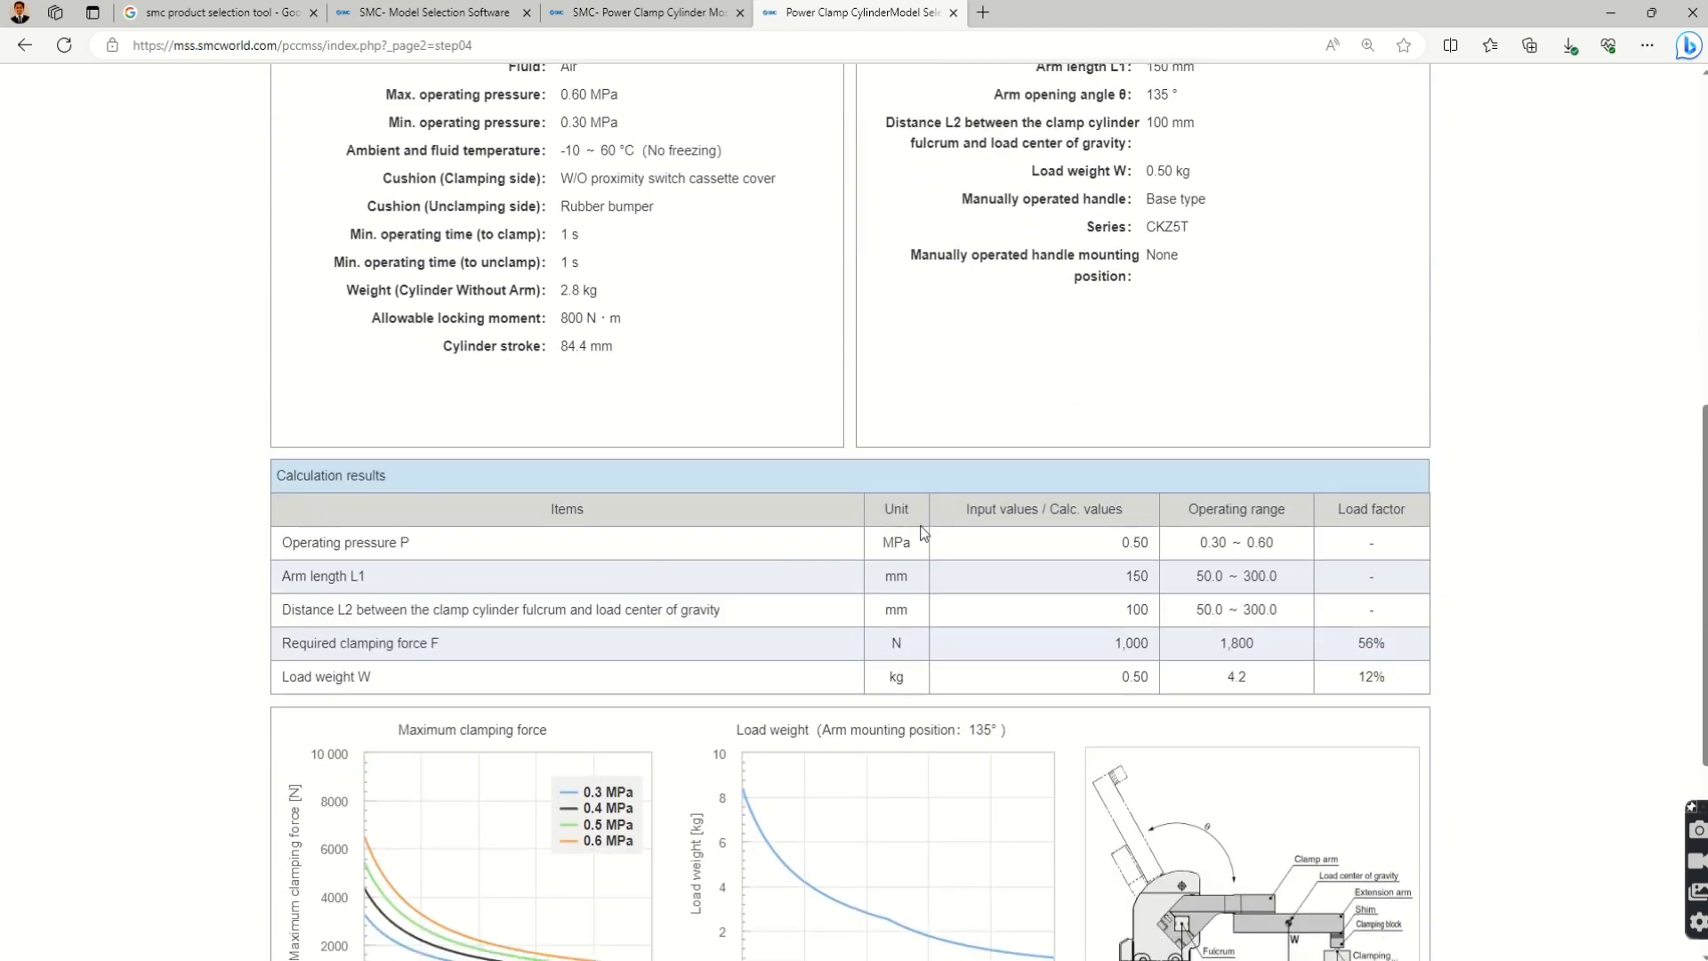
pyautogui.scroll(-2, 924, 534)
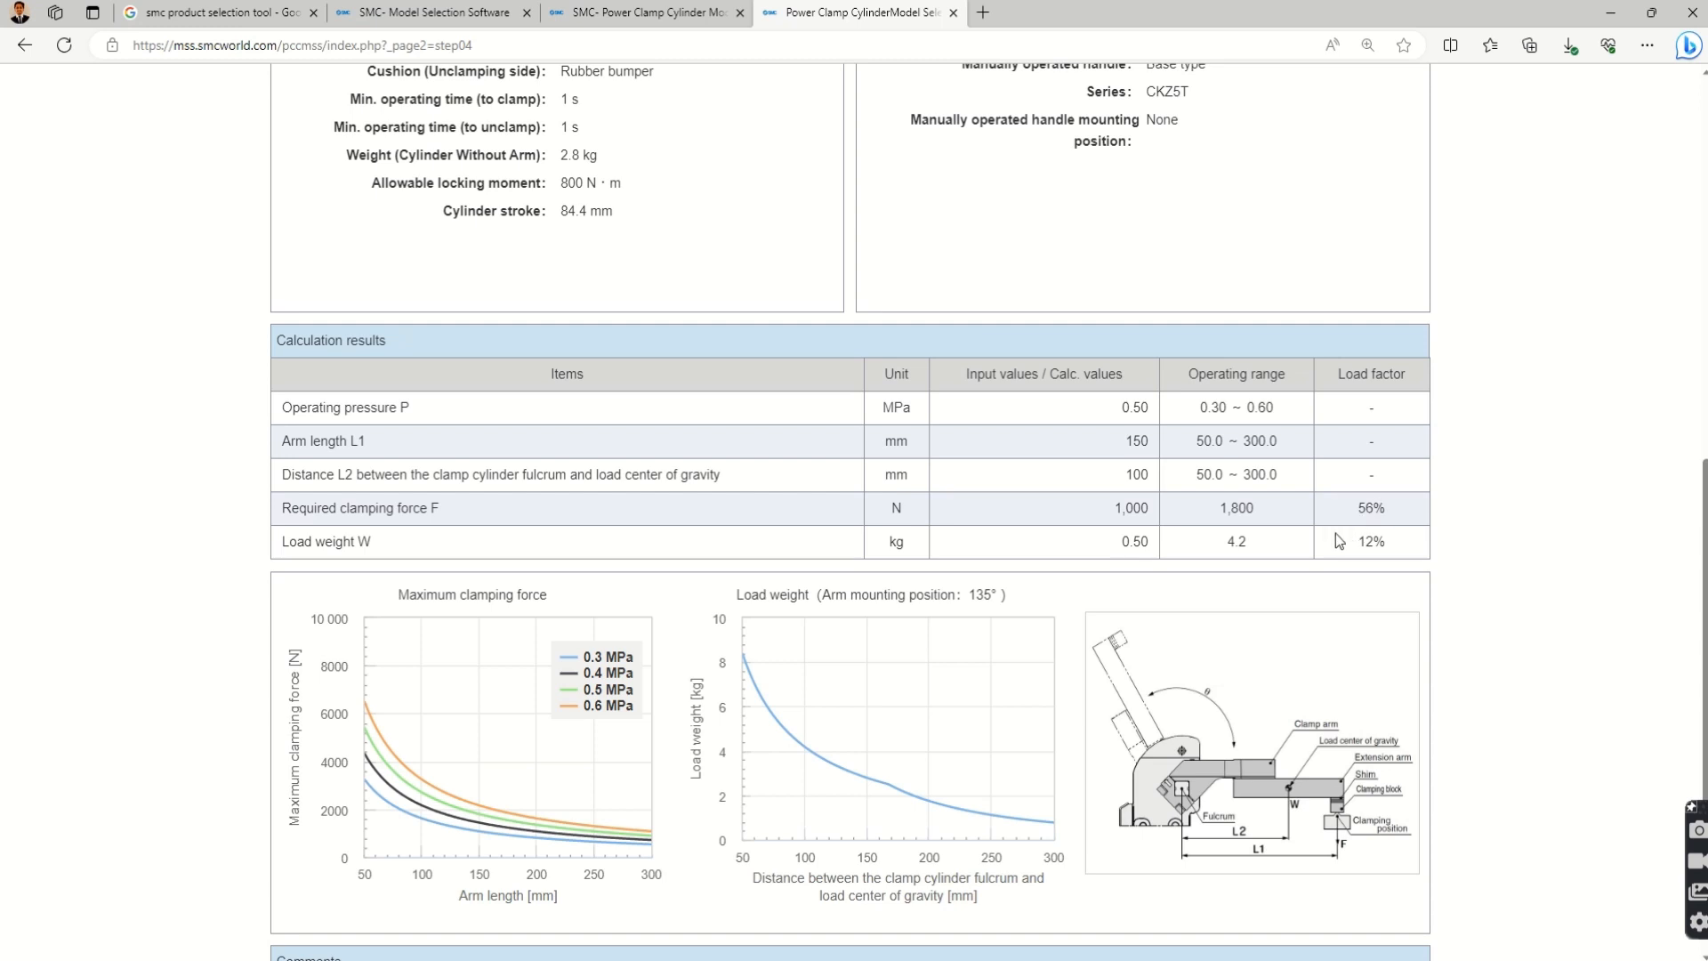
pyautogui.scroll(-1, 544, 604)
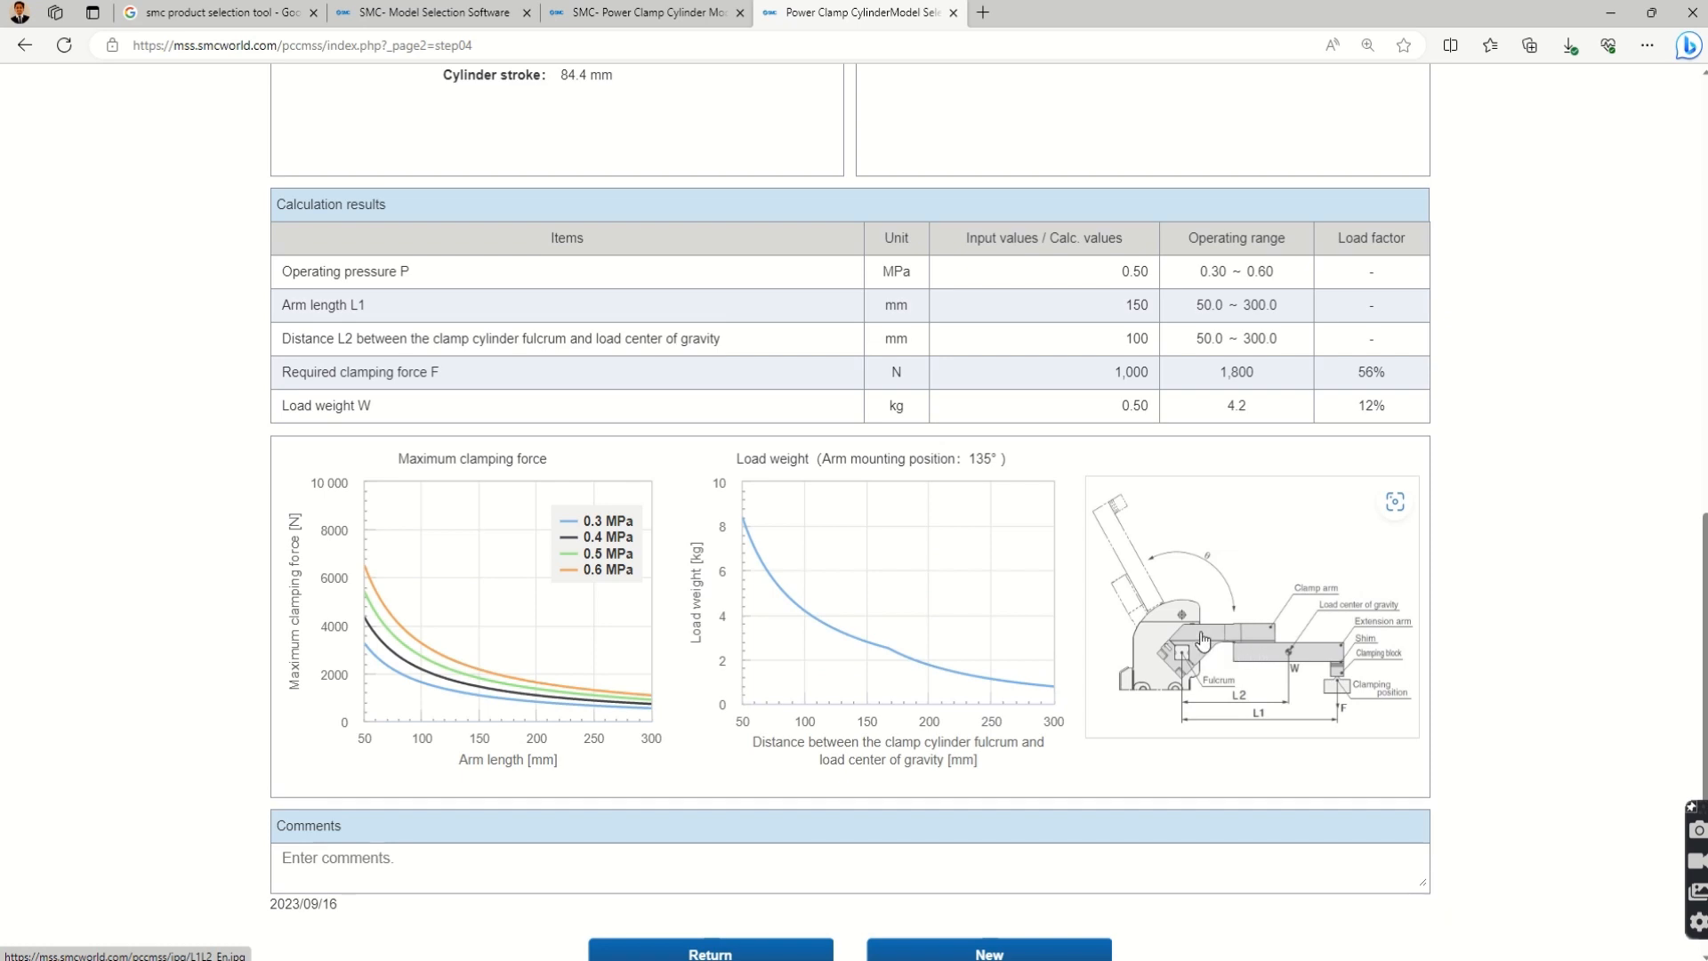
pyautogui.scroll(-2, 1134, 587)
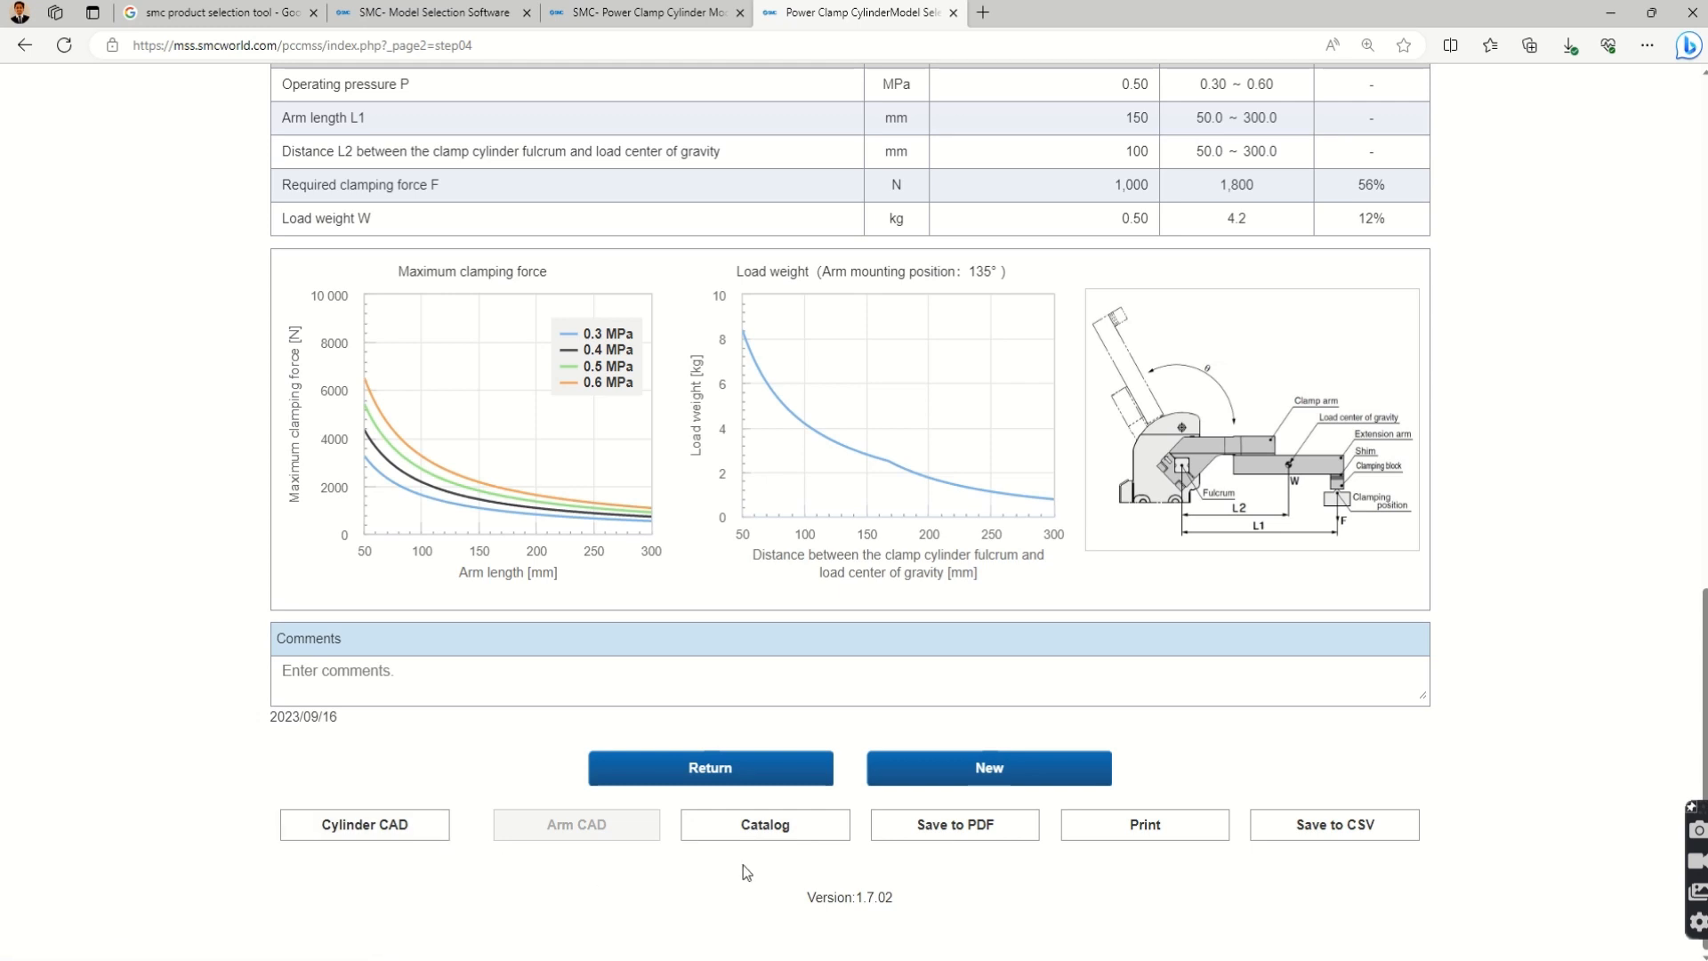
# Step: Save the selection results as a PDF, and open the downloaded report to read through it
pyautogui.click(967, 828)
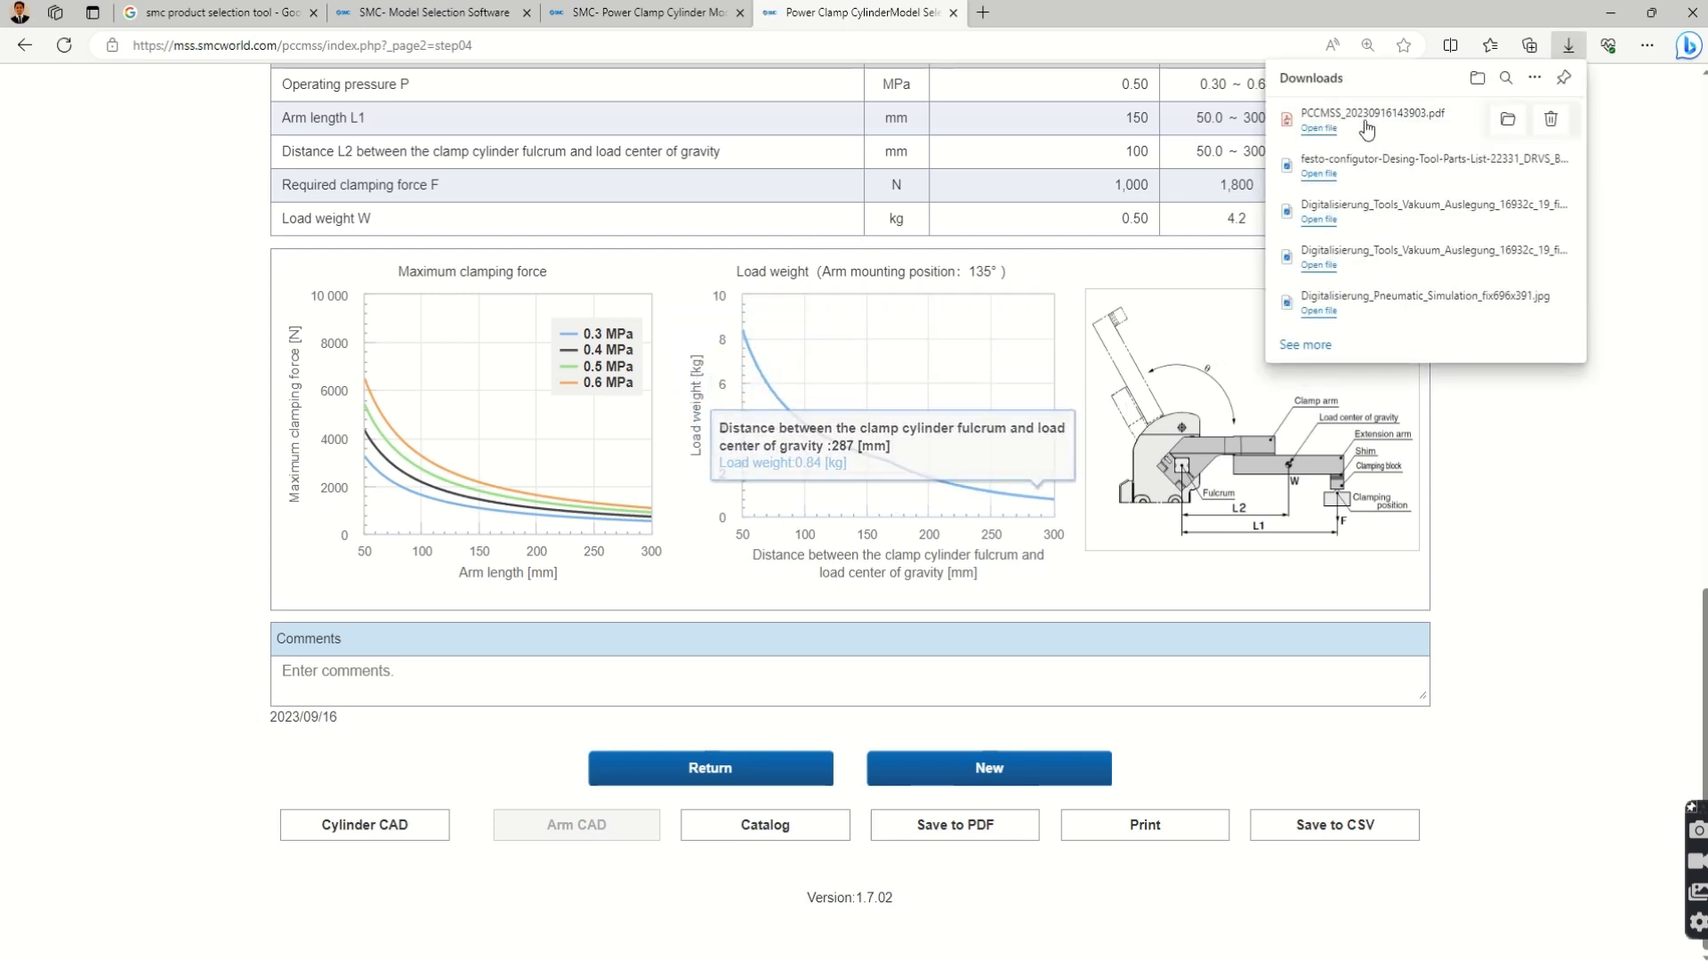
pyautogui.click(1319, 127)
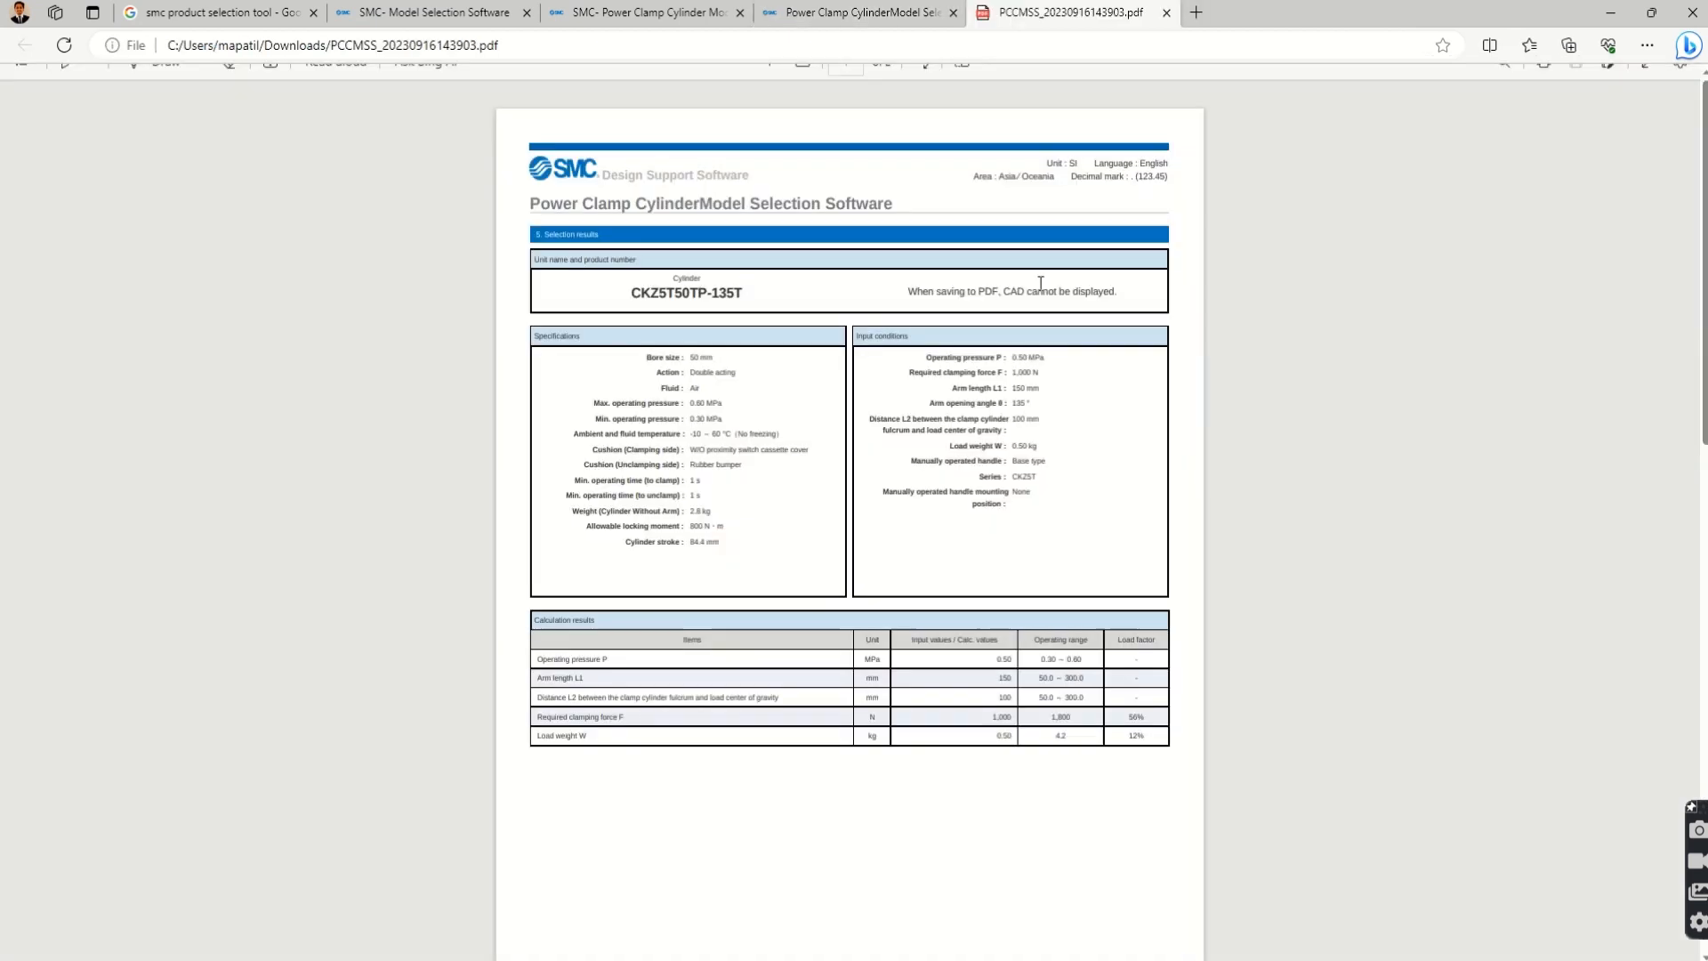
pyautogui.scroll(-15, 928, 542)
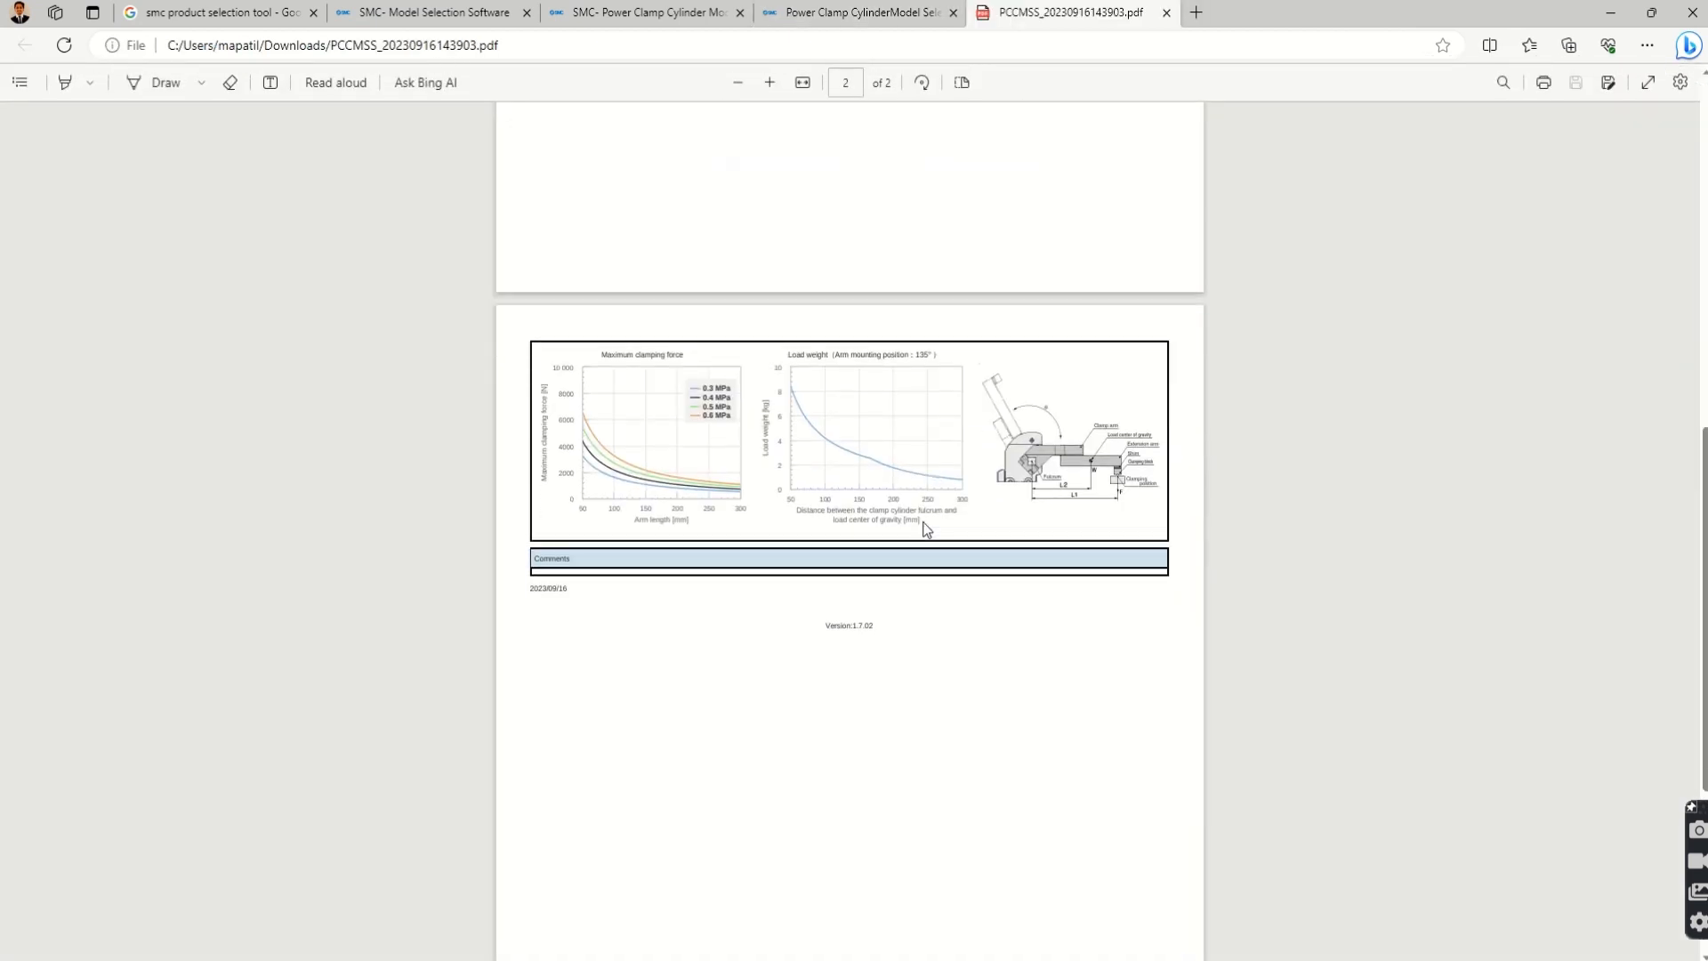
# Step: Return to the selection results page and re-examine the calculation results, graphs and 3D preview of the cylinder
pyautogui.click(823, 12)
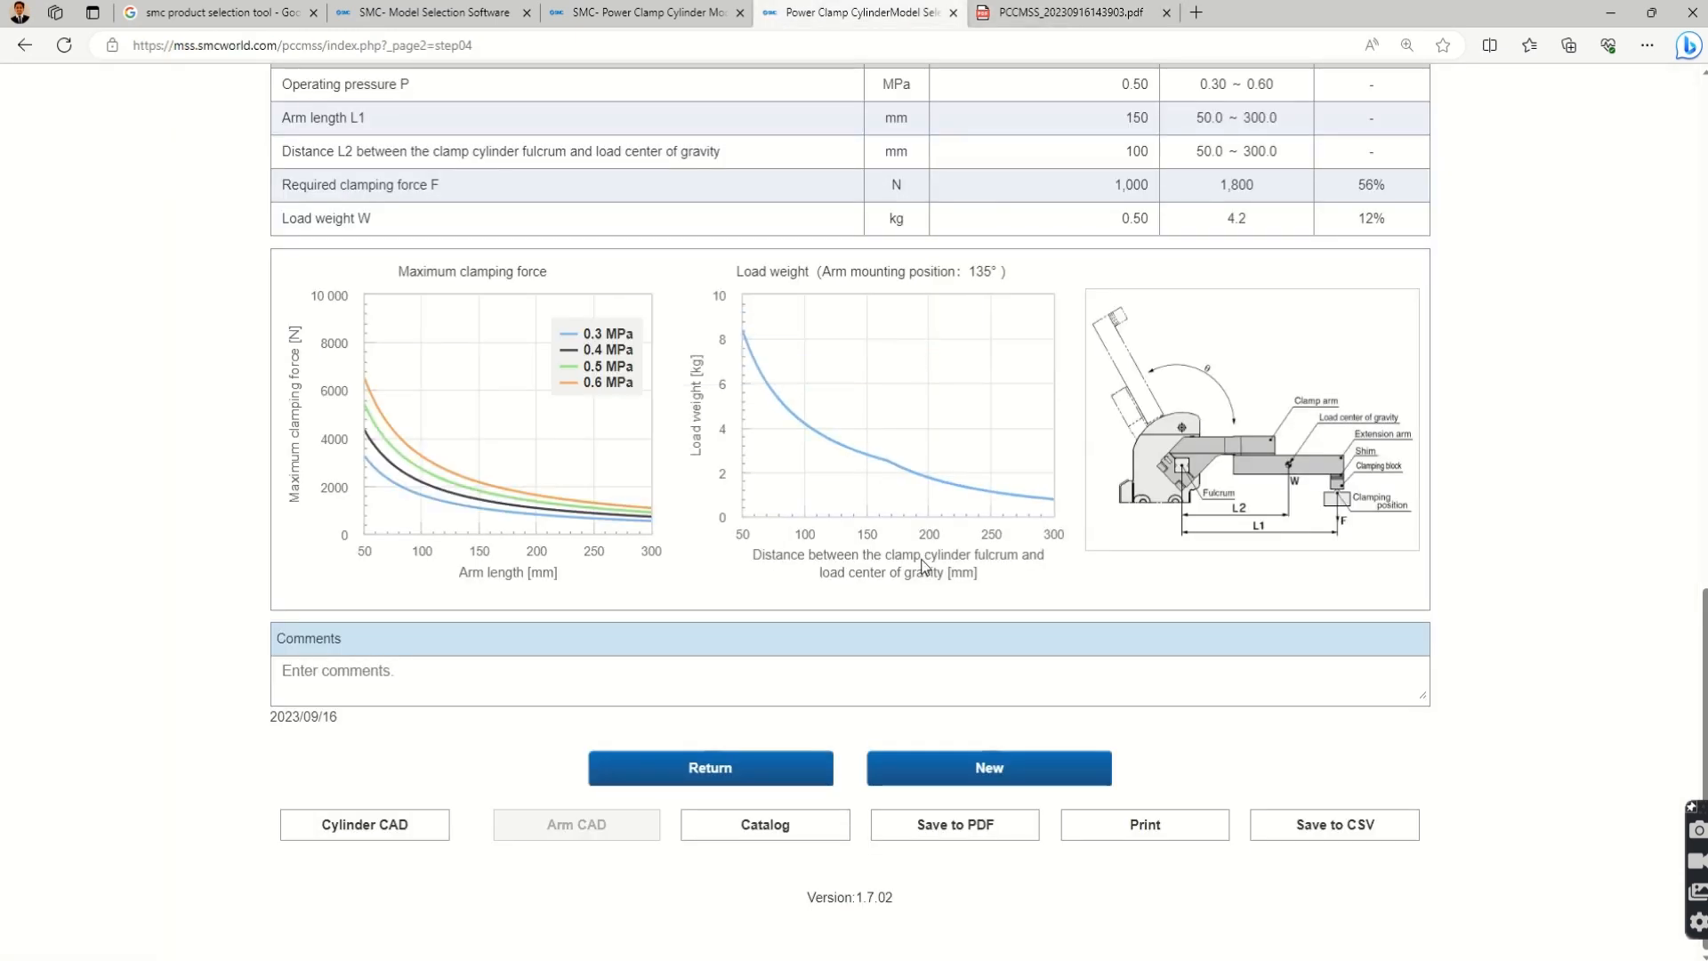
pyautogui.scroll(2, 926, 566)
pyautogui.scroll(2, 891, 534)
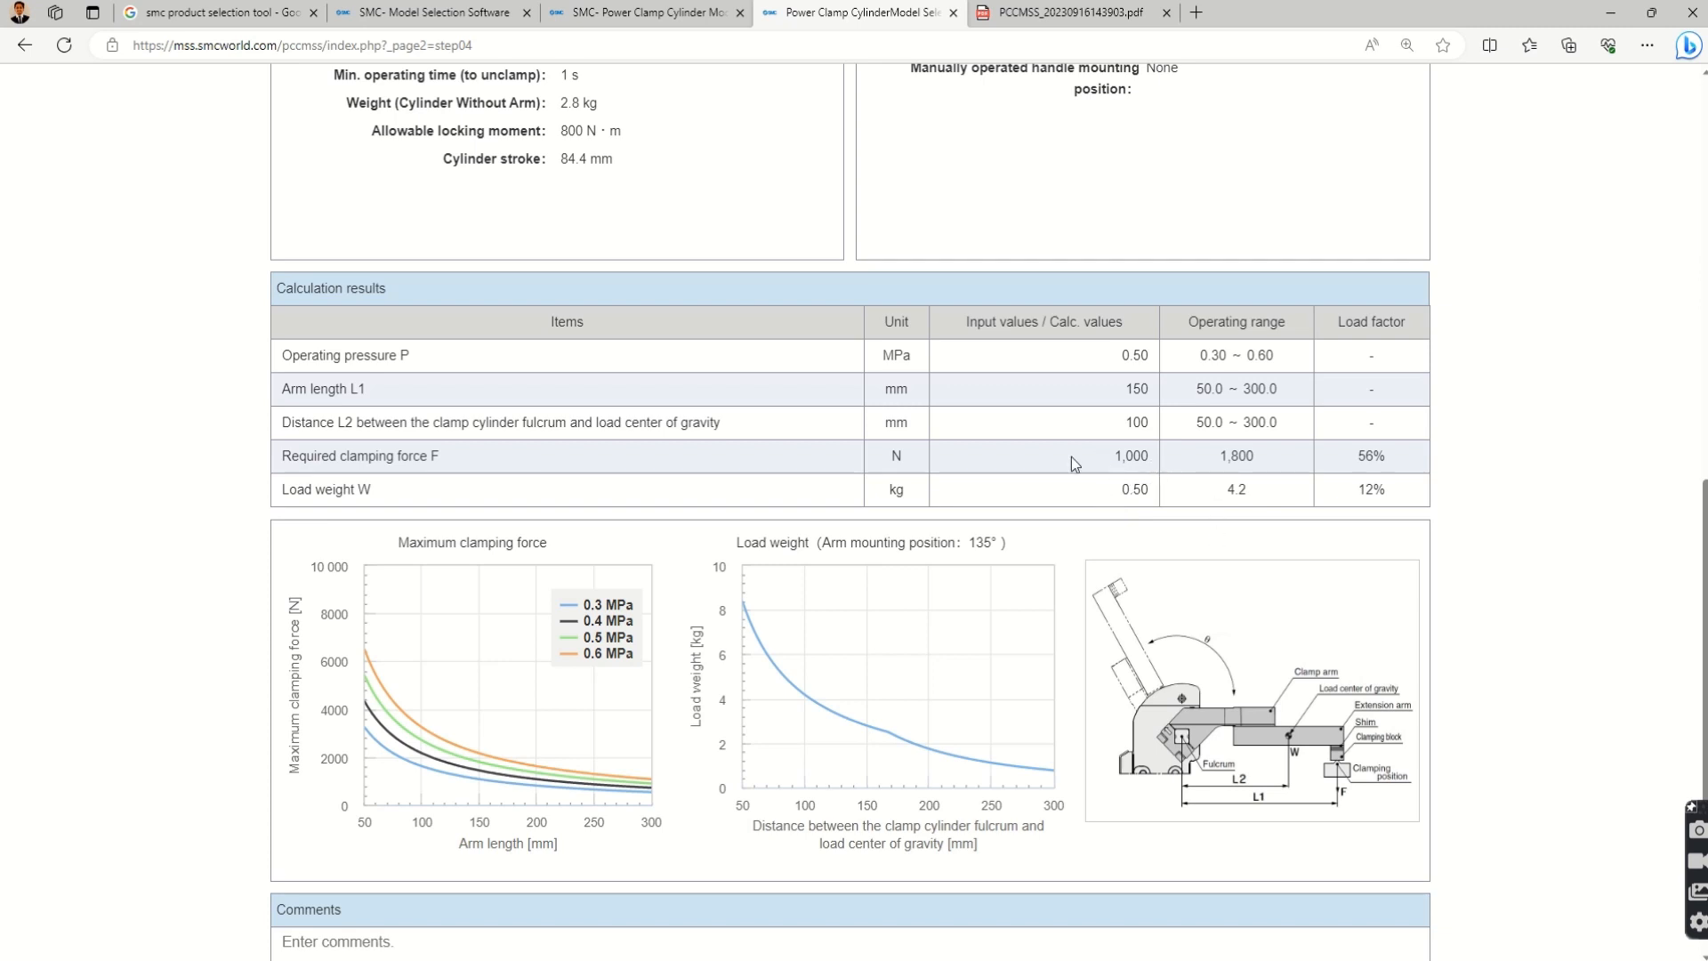
pyautogui.scroll(2, 889, 514)
pyautogui.scroll(10, 805, 552)
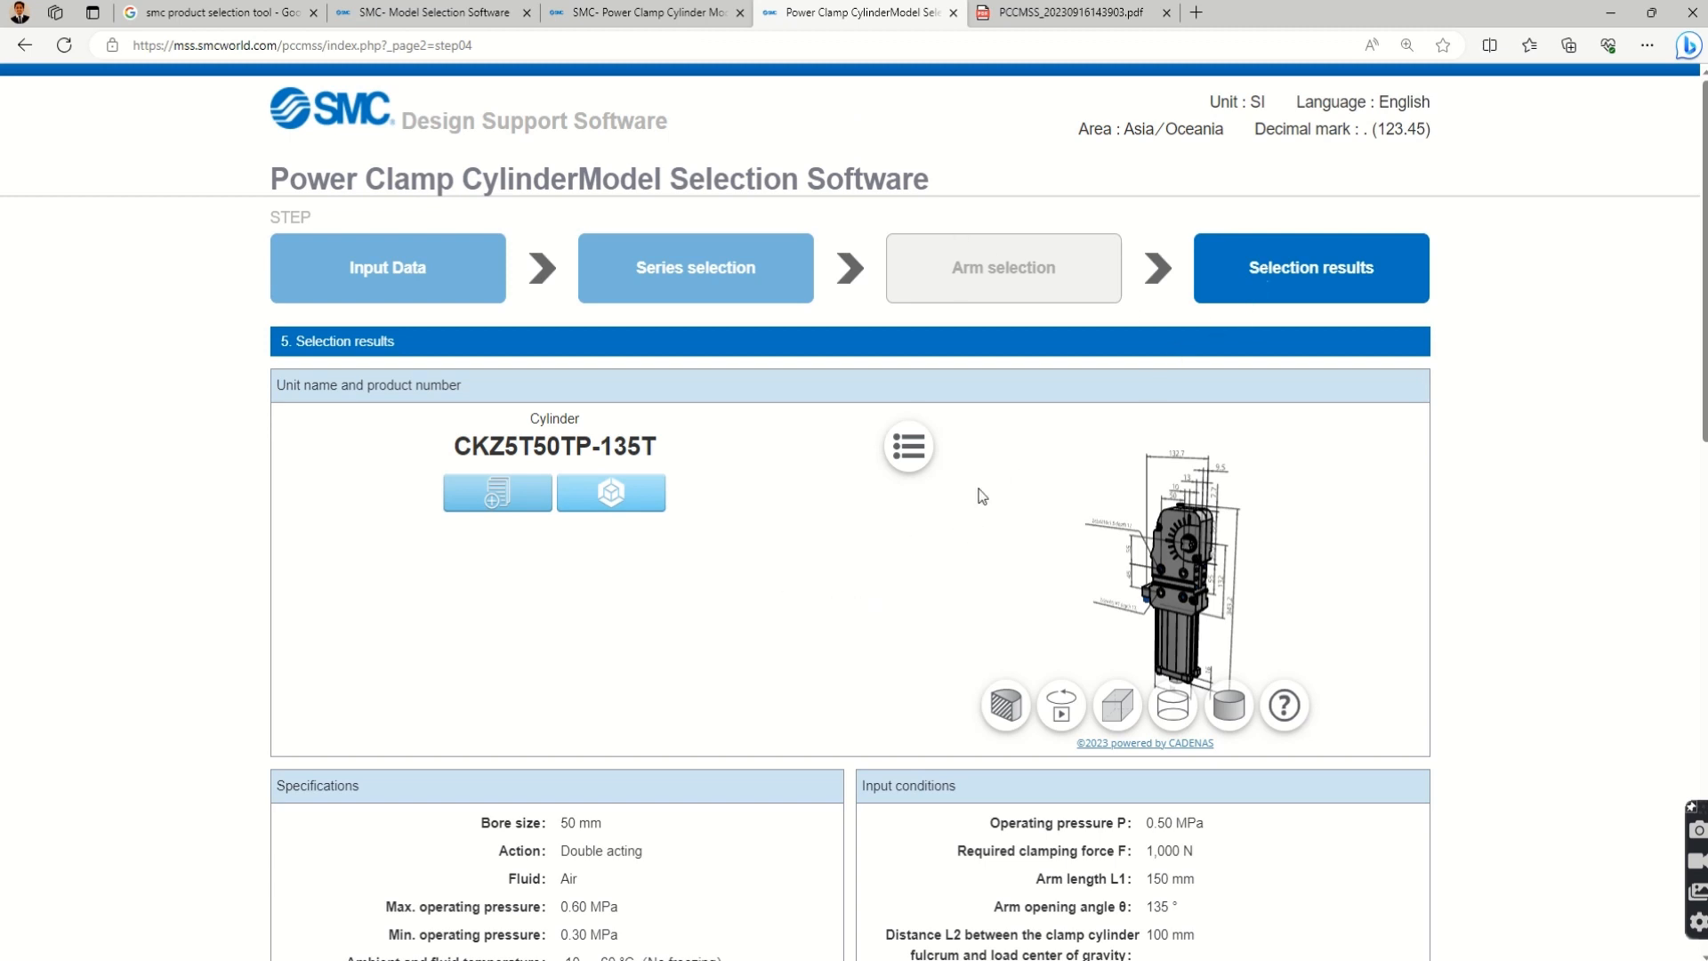
pyautogui.scroll(-3, 1049, 627)
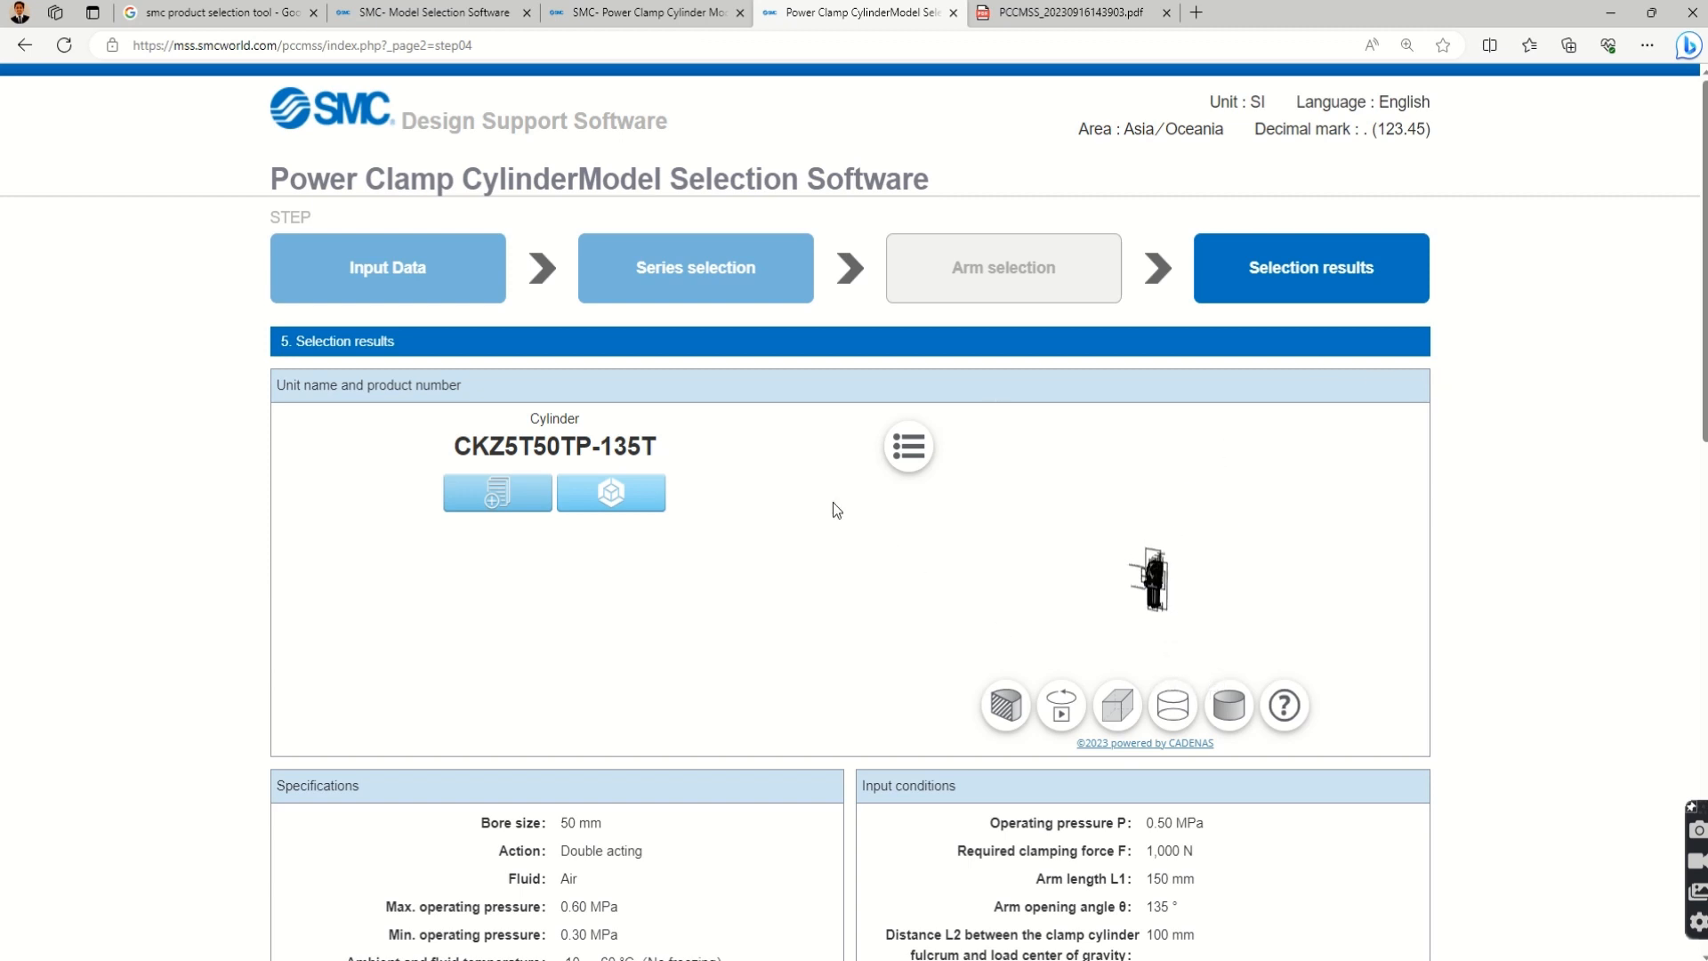
pyautogui.scroll(-15, 819, 506)
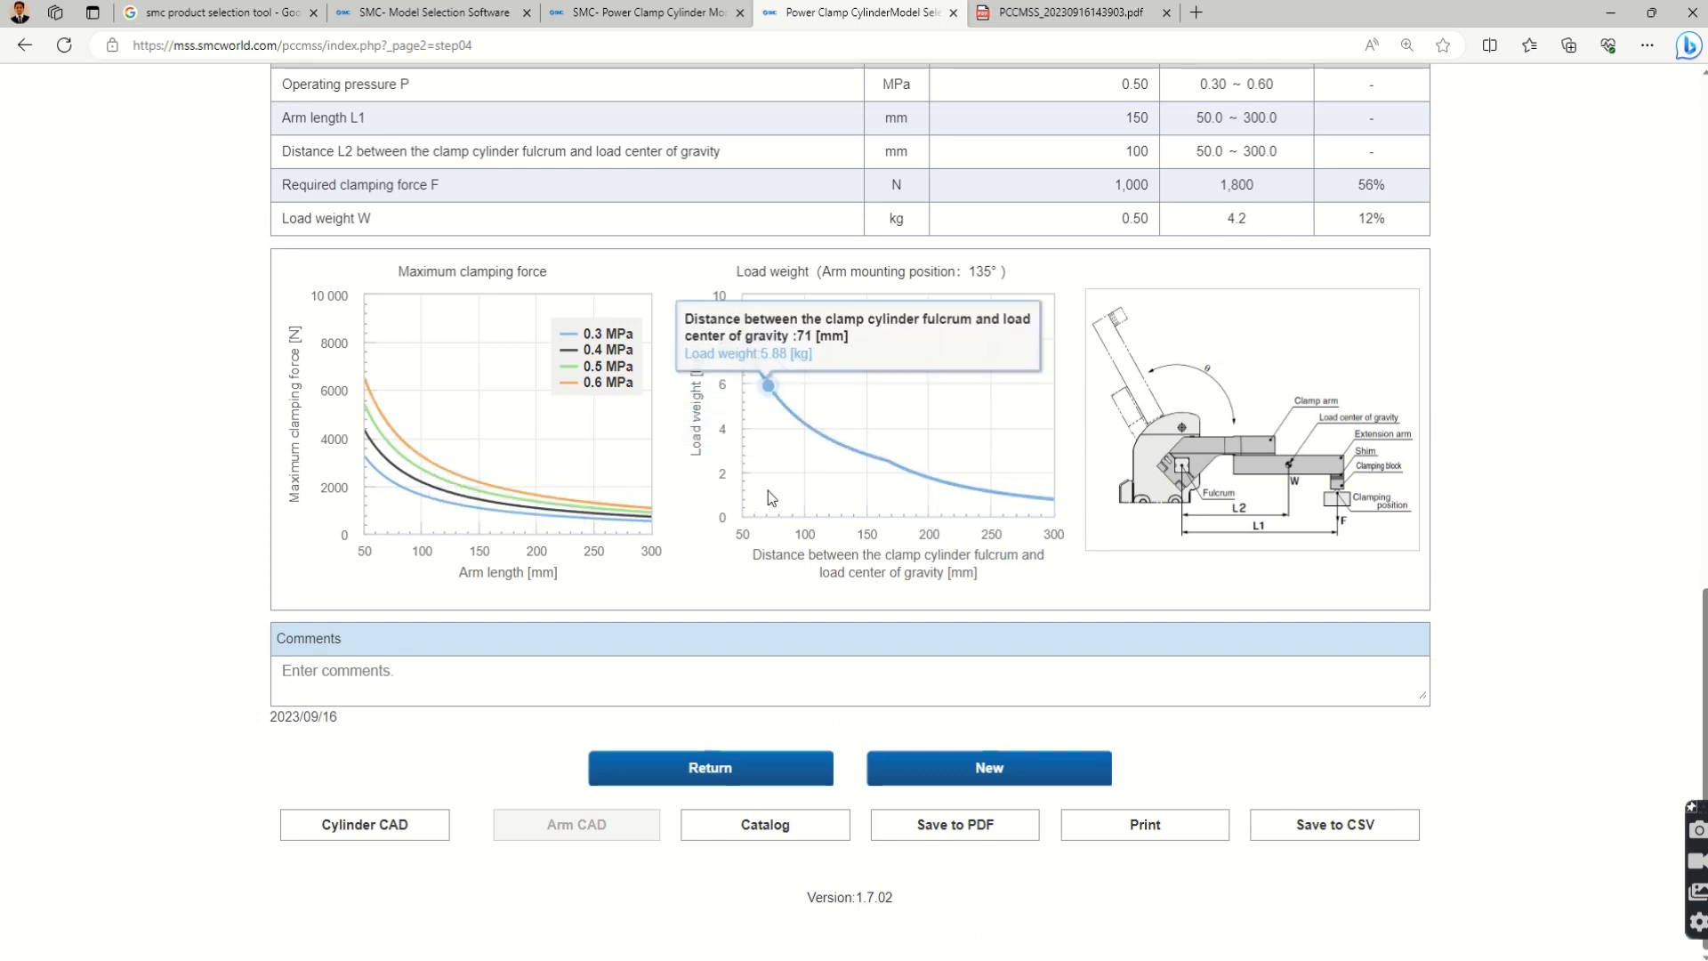
pyautogui.scroll(15, 767, 489)
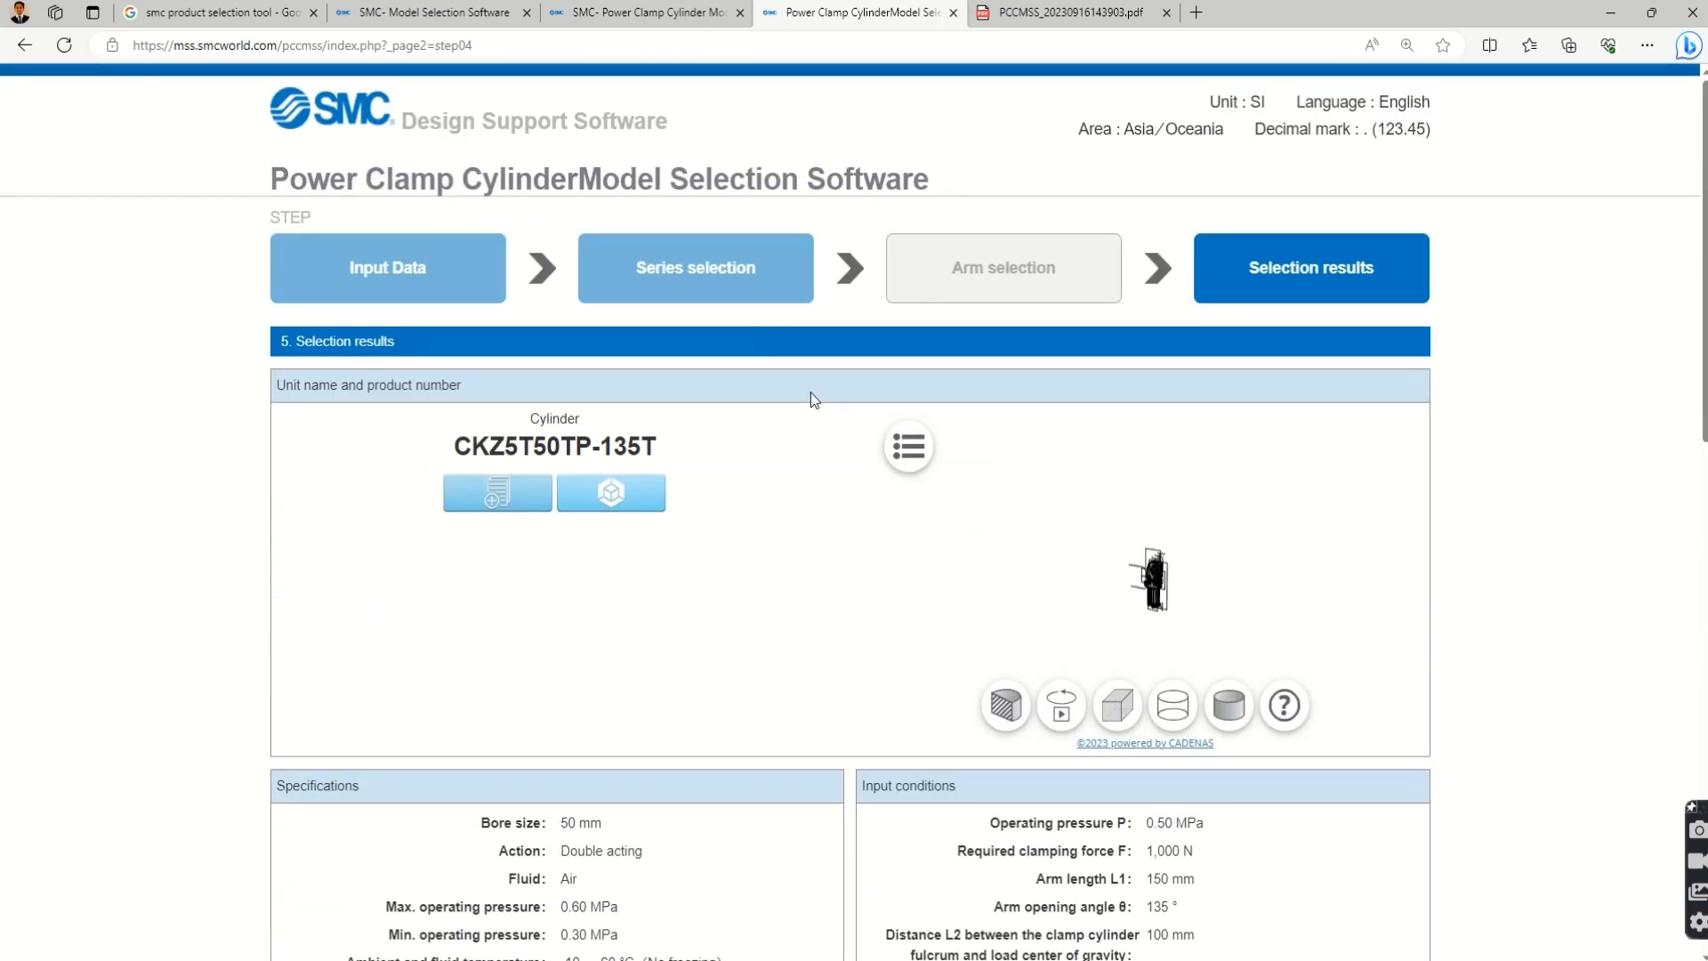
pyautogui.click(643, 14)
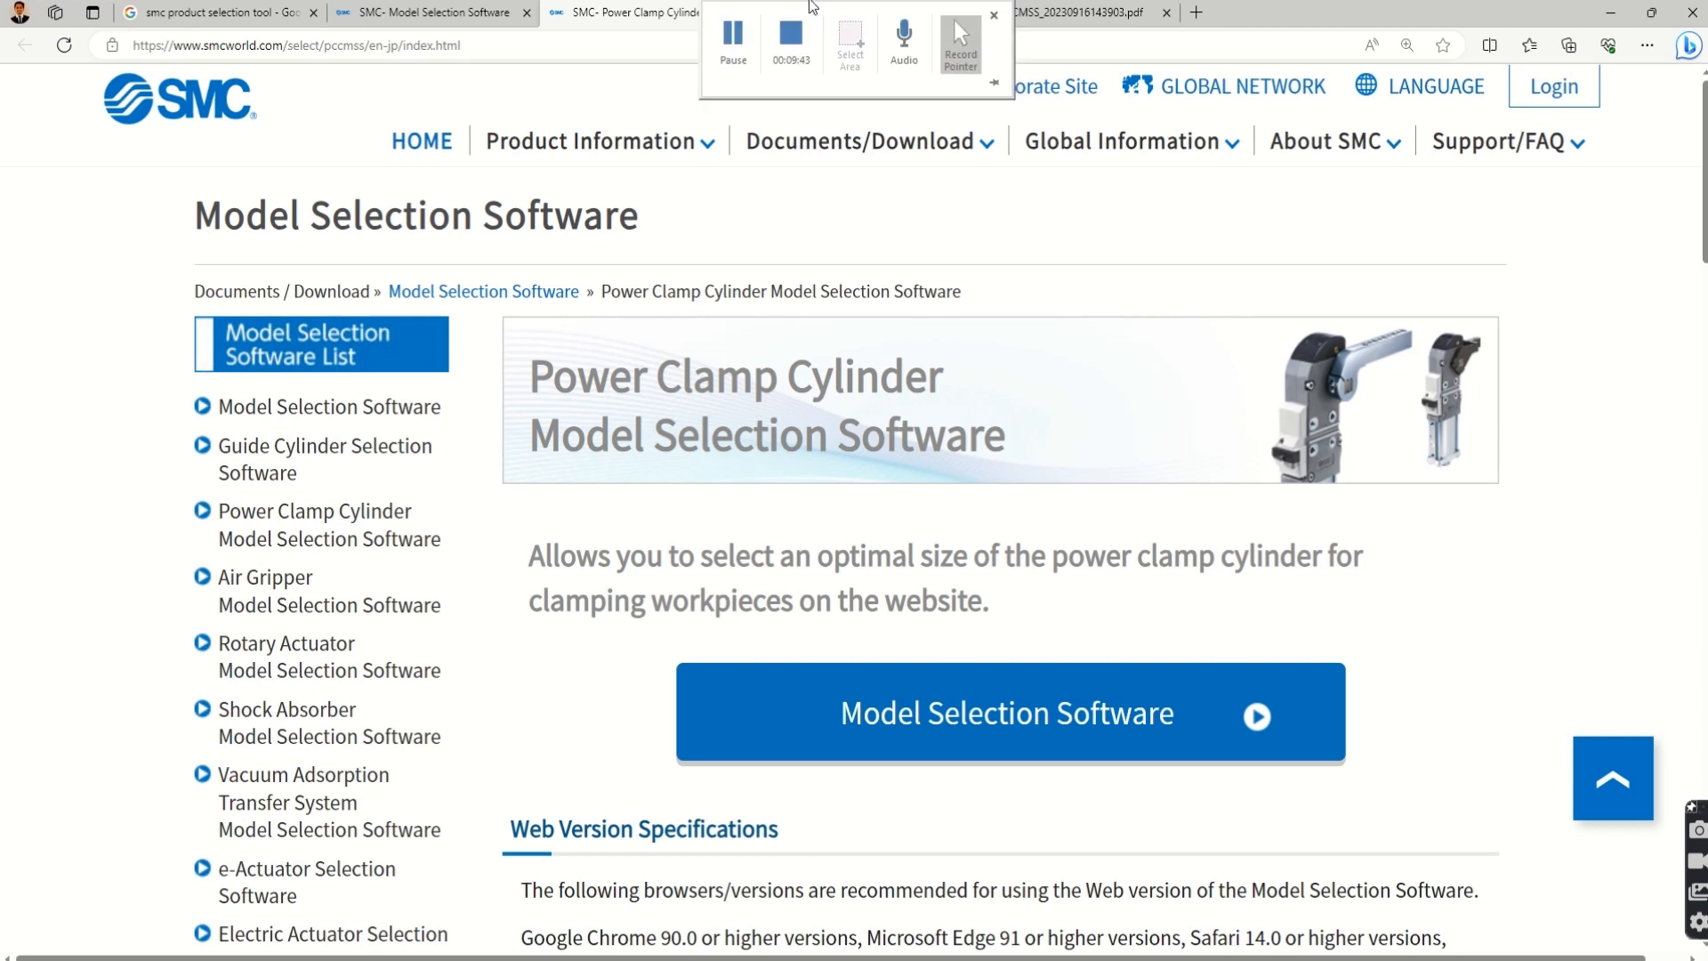
pyautogui.click(803, 29)
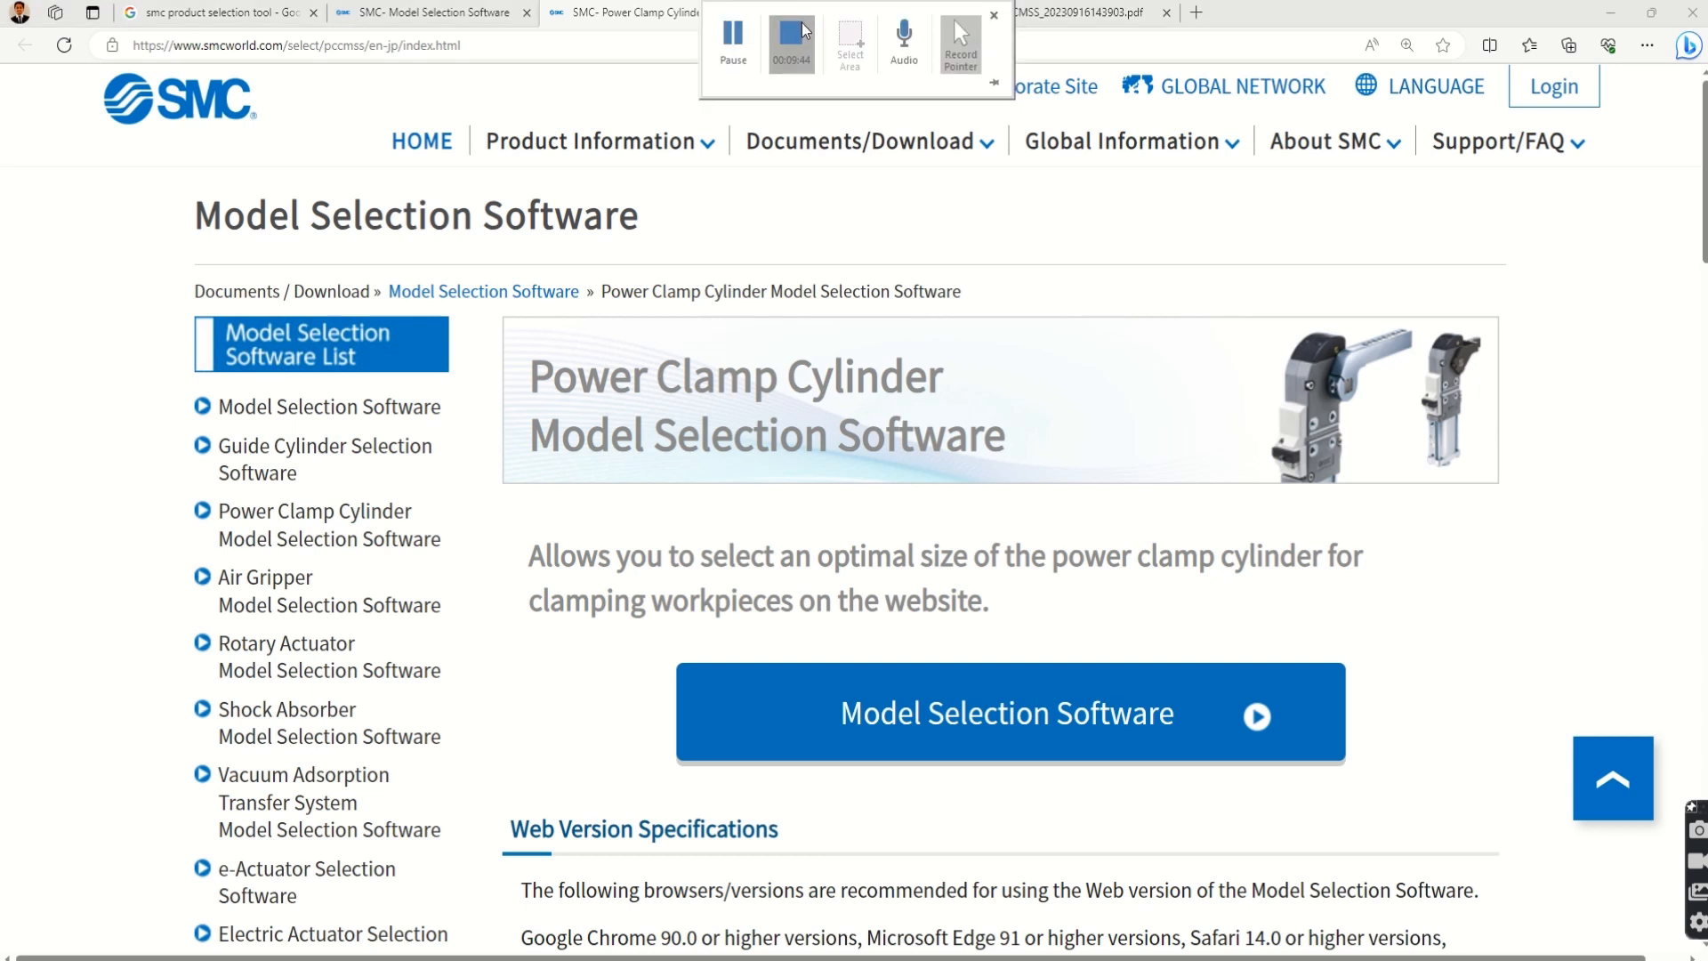